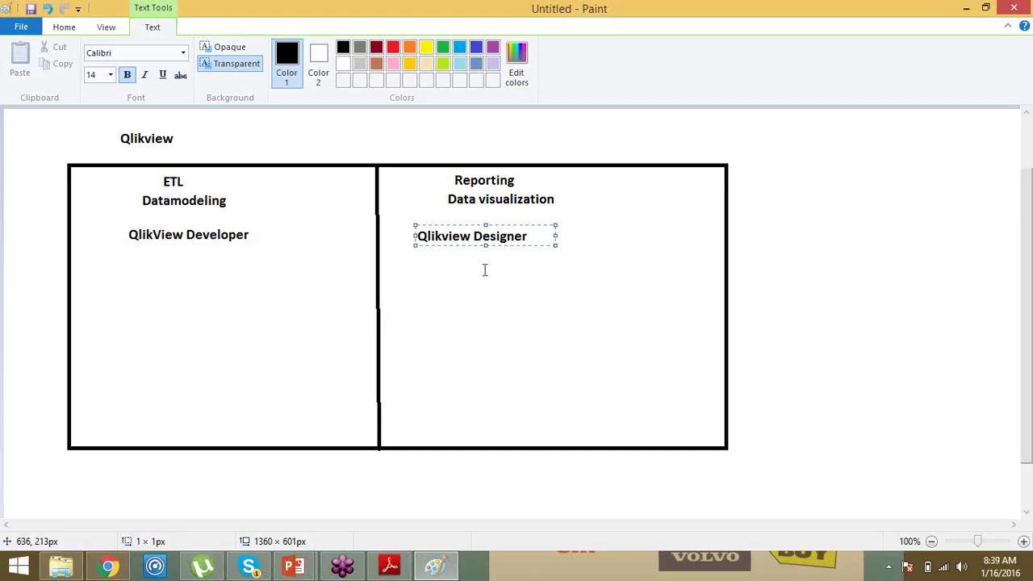
pyautogui.press('Return')
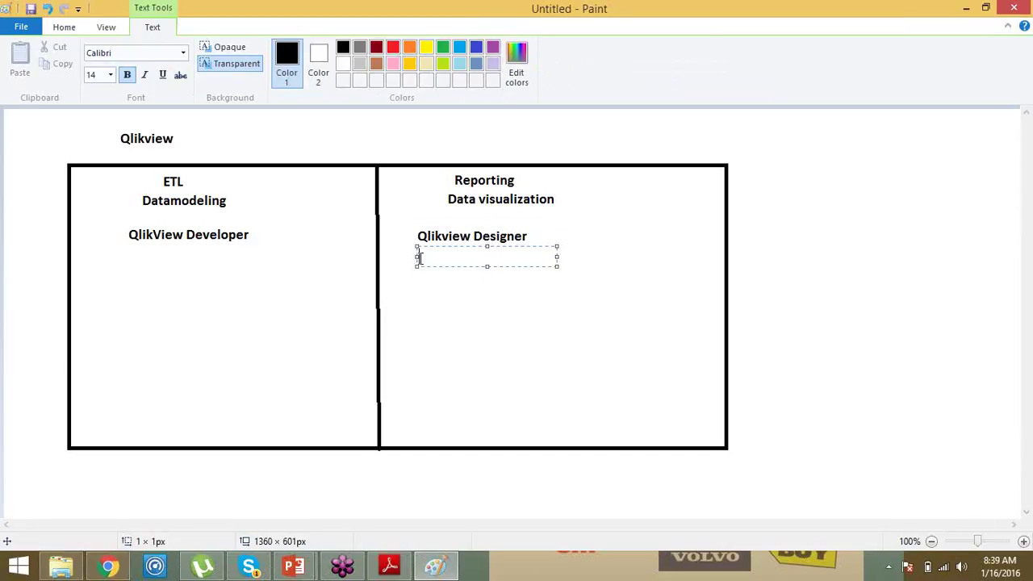
pyautogui.click(426, 290)
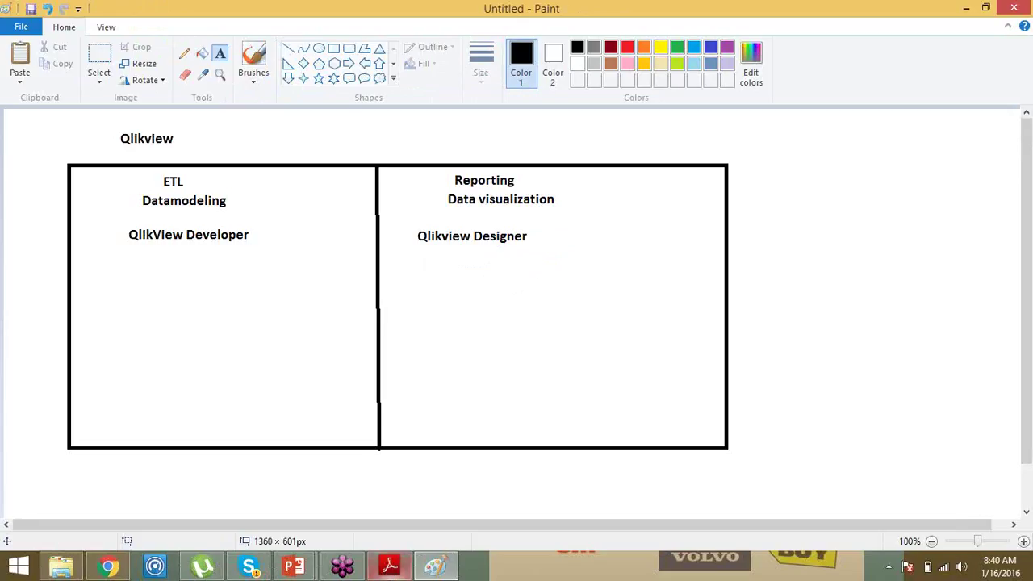
# - Switch to the QlikView Online Training PDF in Adobe Reader, dismiss the reading-order dialog and go to the Developer and Designer columns on page 2
pyautogui.click(390, 568)
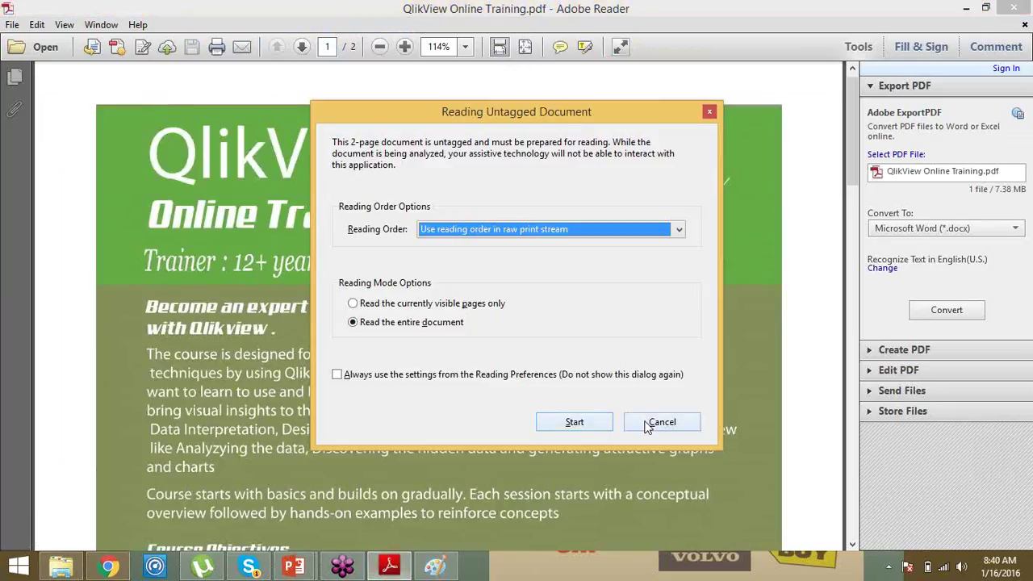
pyautogui.click(655, 422)
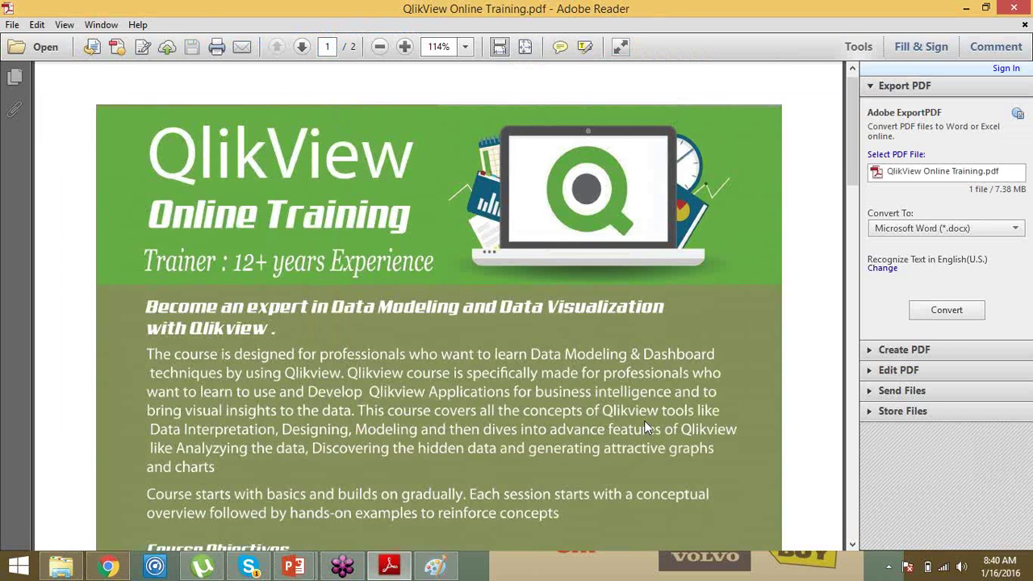
pyautogui.click(566, 453)
pyautogui.scroll(-1, 567, 453)
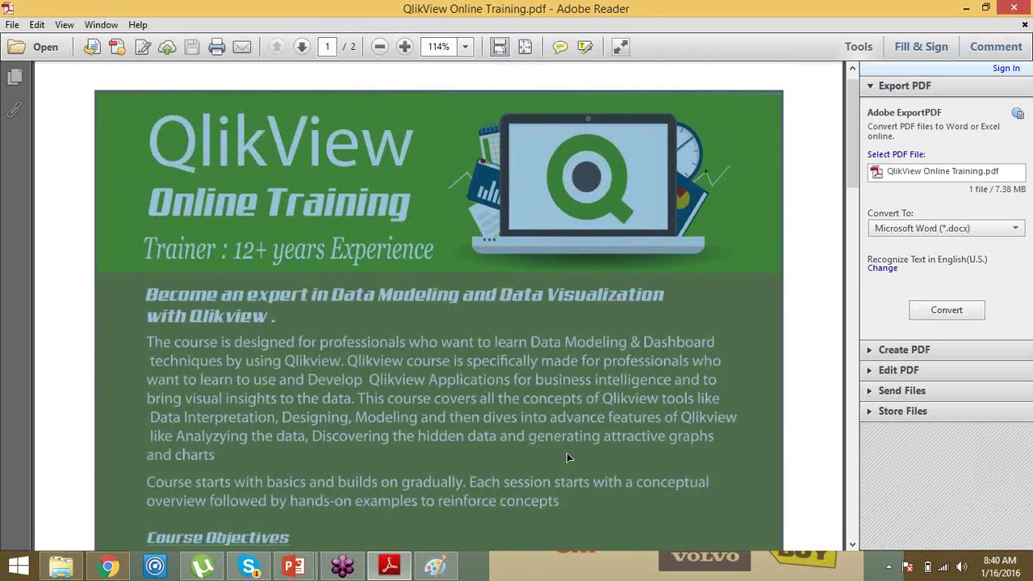
pyautogui.scroll(-10, 567, 453)
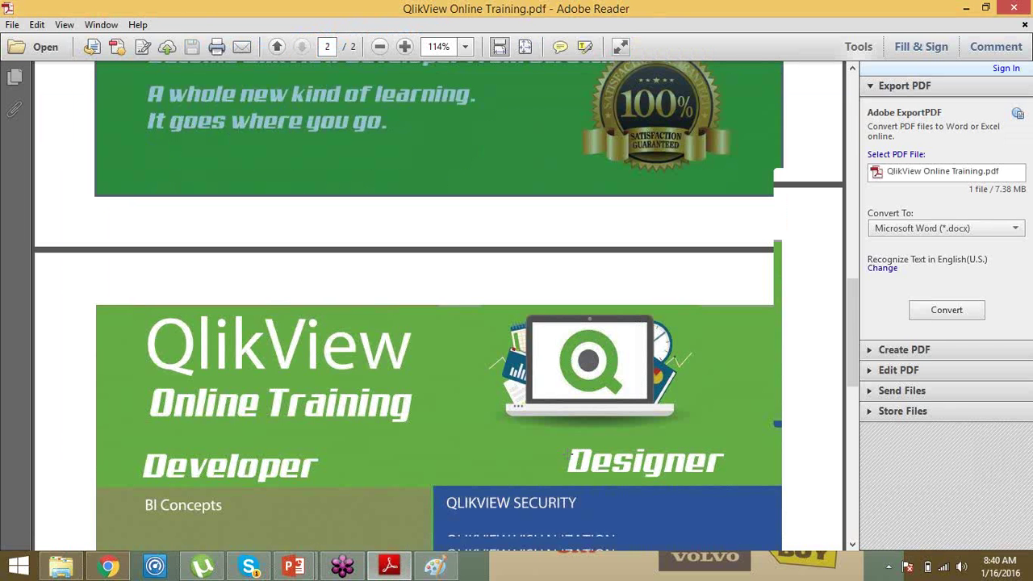
# - Compare the Paint diagram with the PDF and review the Developer and Designer course topics on page 2
pyautogui.hotkey('alt', 'Tab')
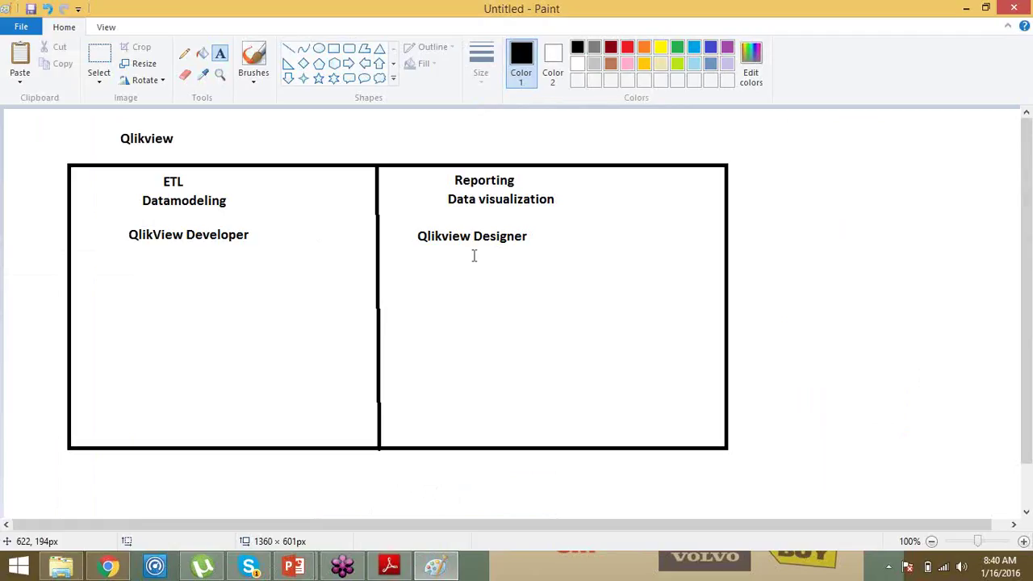
pyautogui.hotkey('alt', 'Tab')
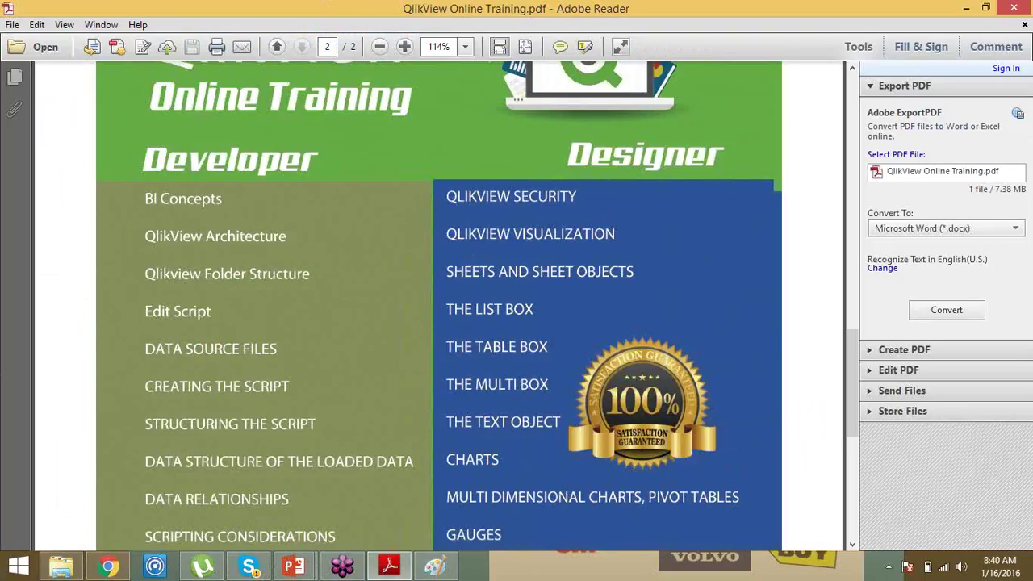
pyautogui.scroll(1, 476, 307)
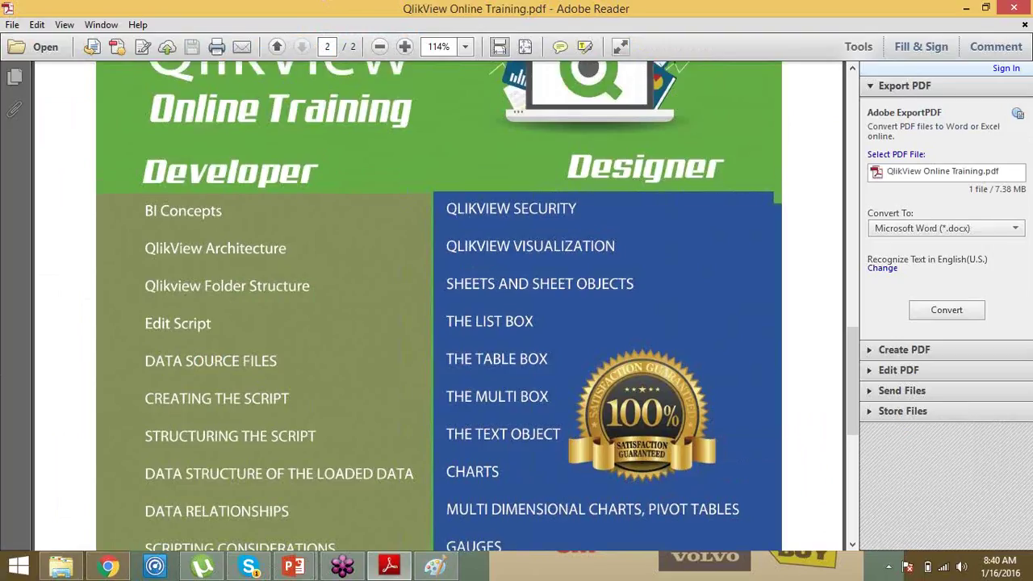
pyautogui.scroll(2, 477, 307)
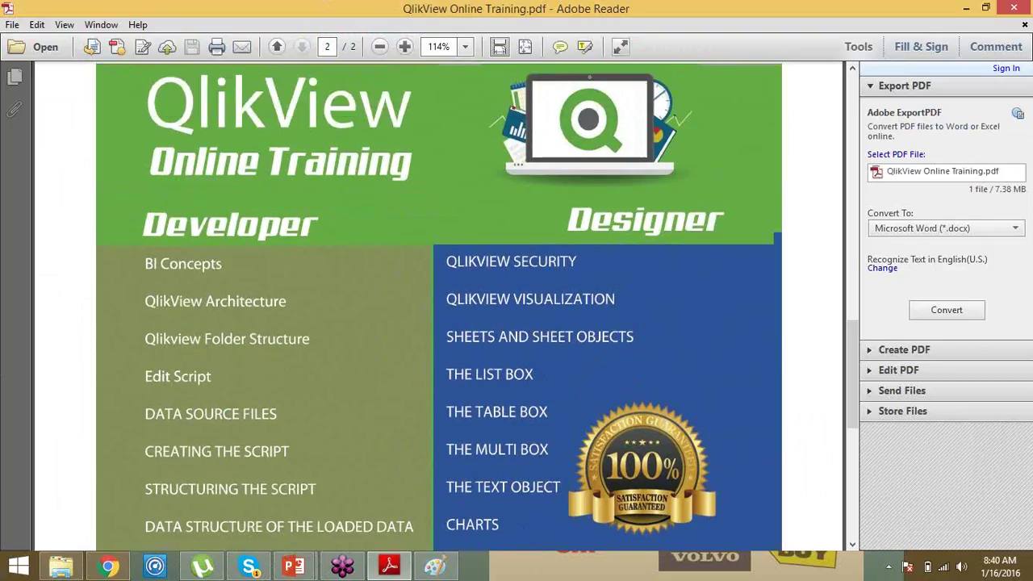
pyautogui.scroll(-1, 439, 307)
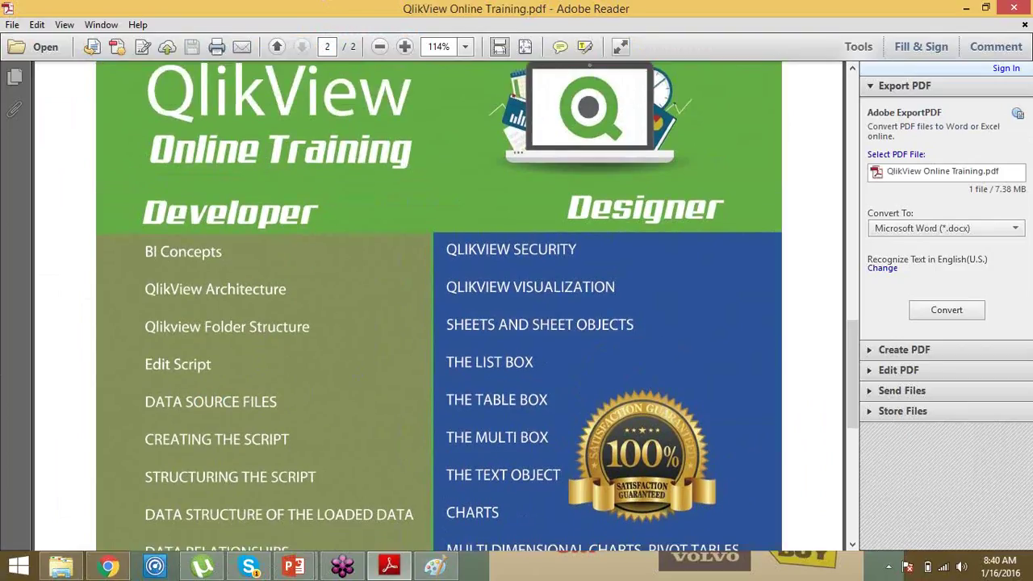
pyautogui.scroll(-5, 439, 307)
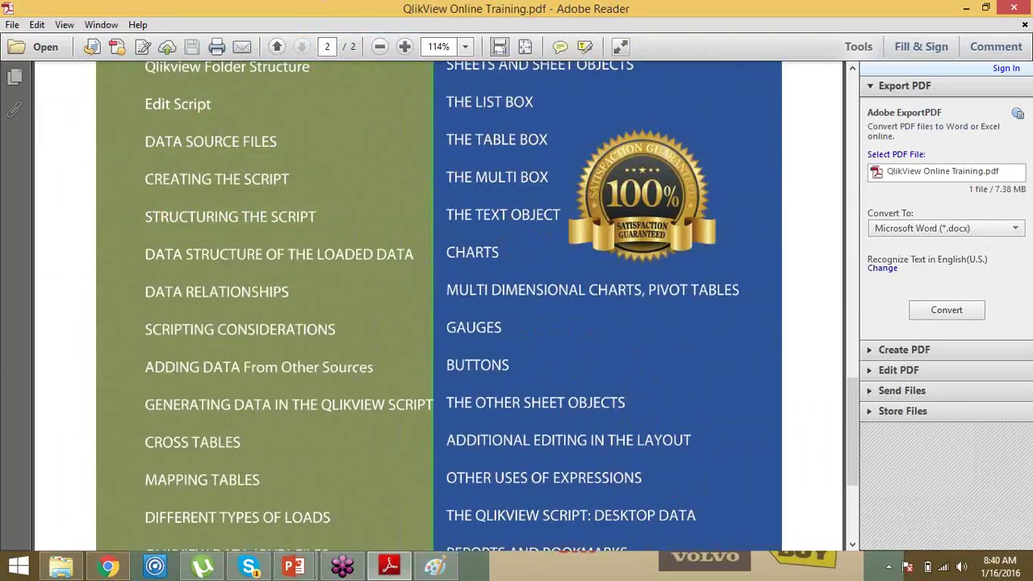
pyautogui.scroll(1, 439, 307)
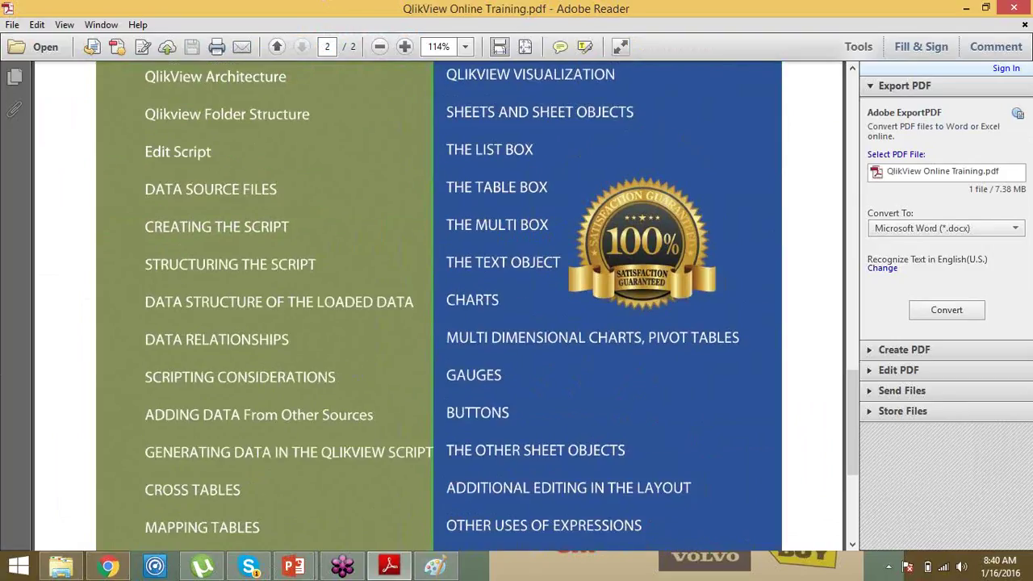
pyautogui.scroll(-1, 440, 307)
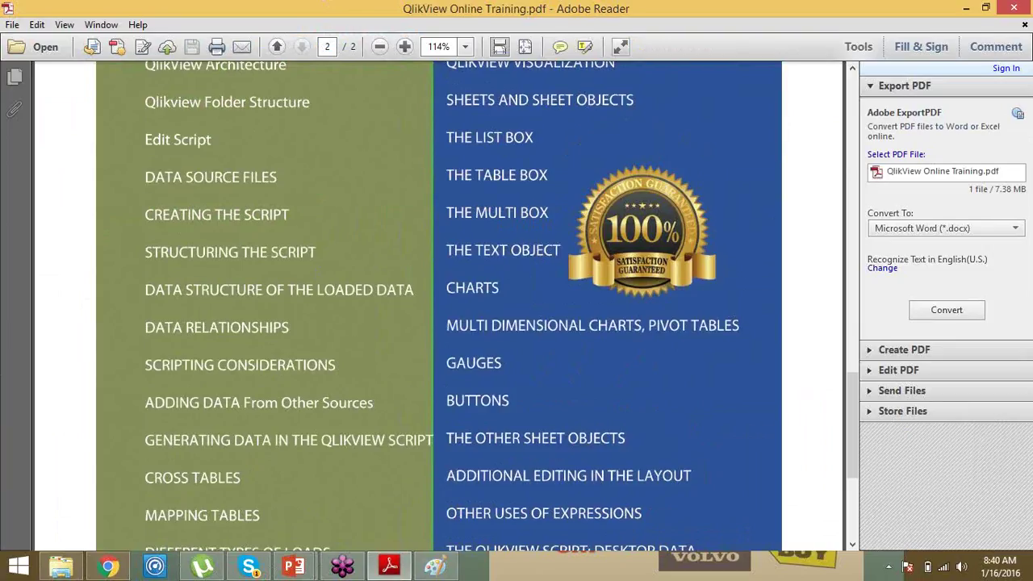
pyautogui.scroll(-1, 319, 277)
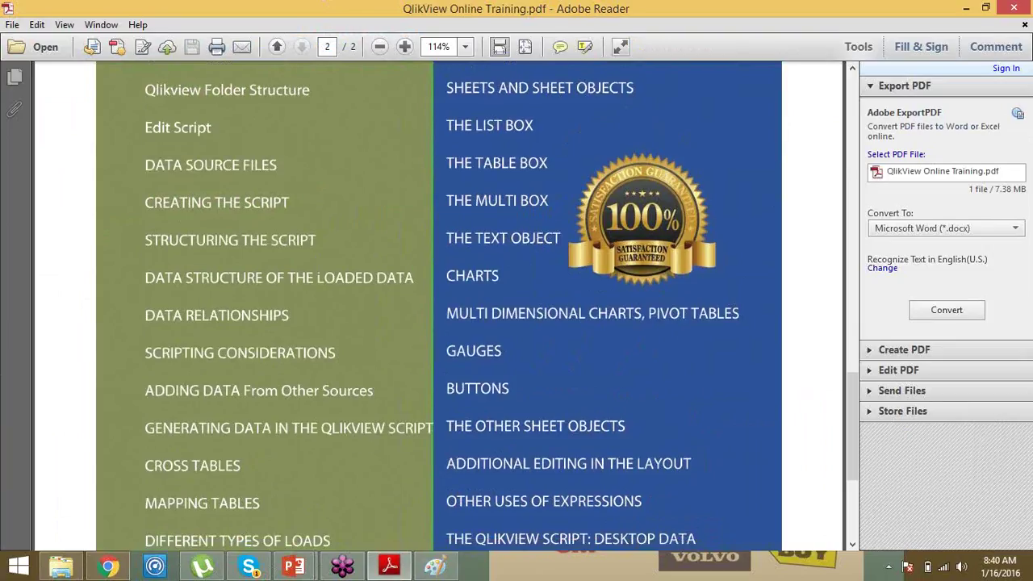
pyautogui.scroll(-4, 319, 277)
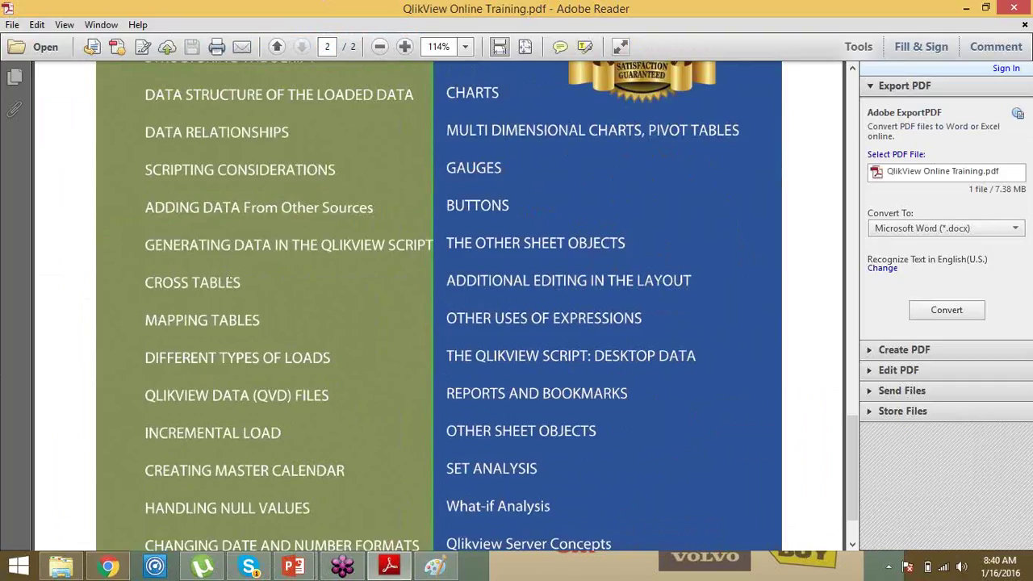
pyautogui.scroll(-1, 319, 277)
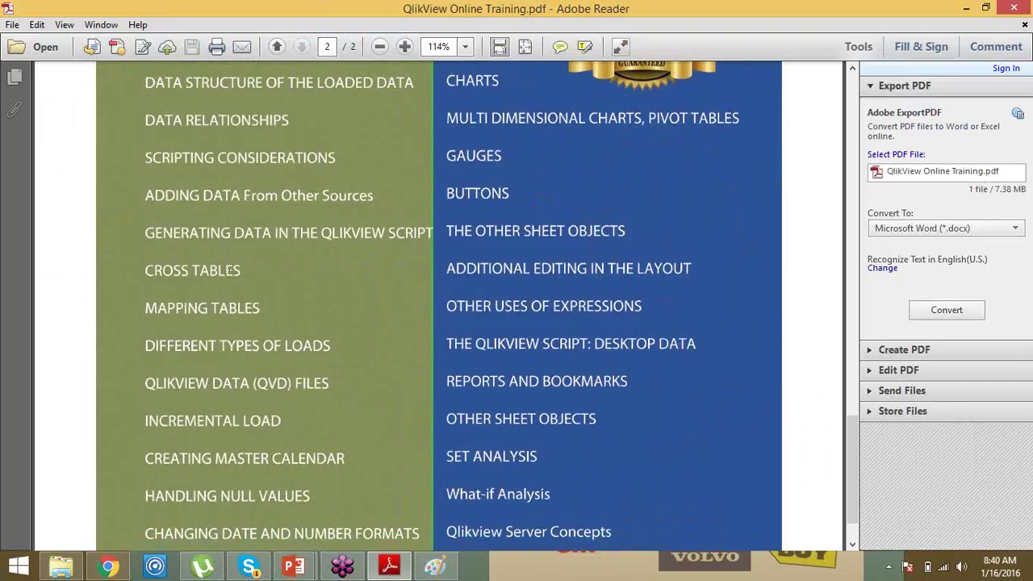
pyautogui.scroll(-1, 232, 270)
pyautogui.scroll(5, 438, 305)
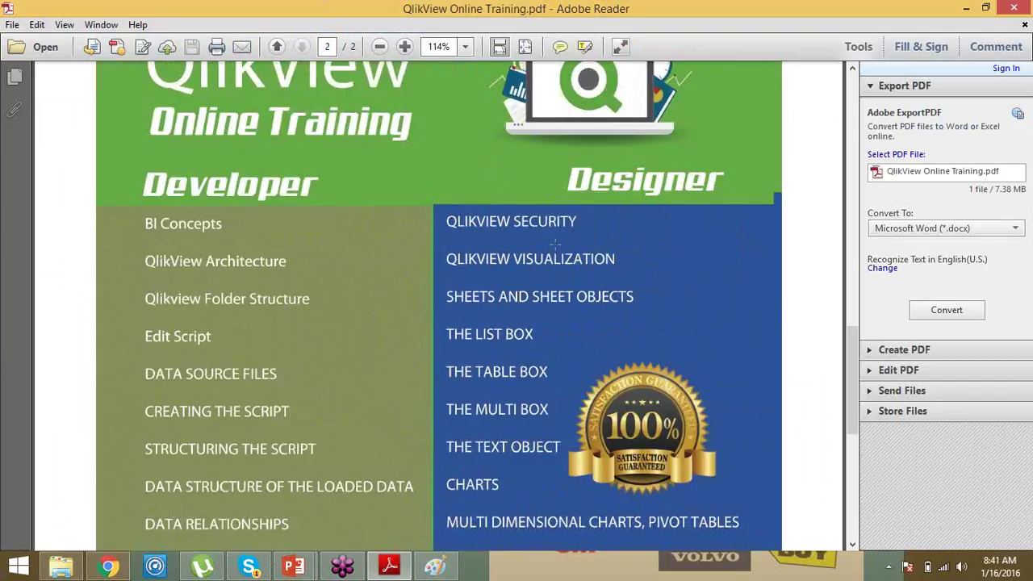
pyautogui.scroll(-1, 556, 244)
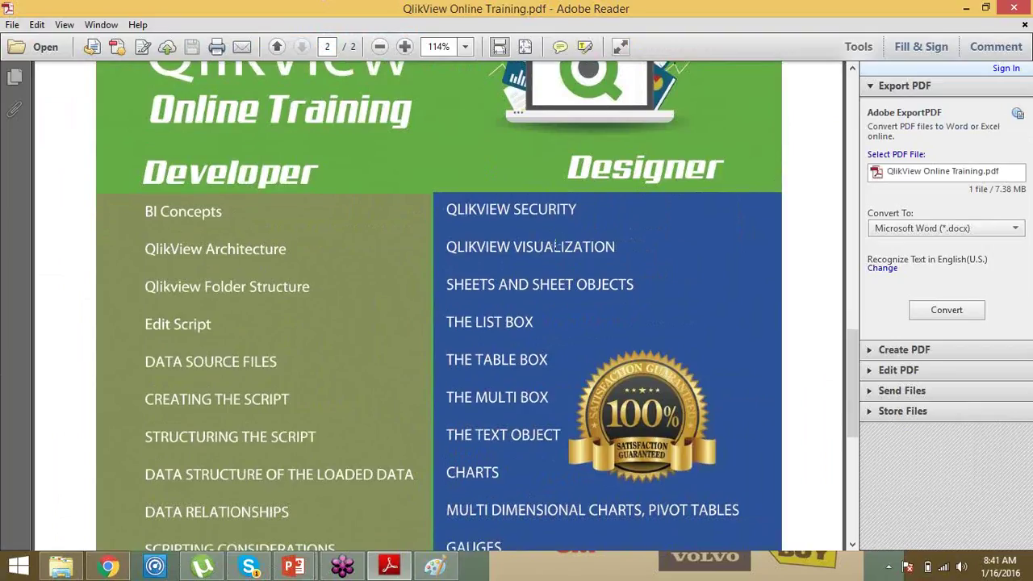
pyautogui.scroll(-1, 555, 246)
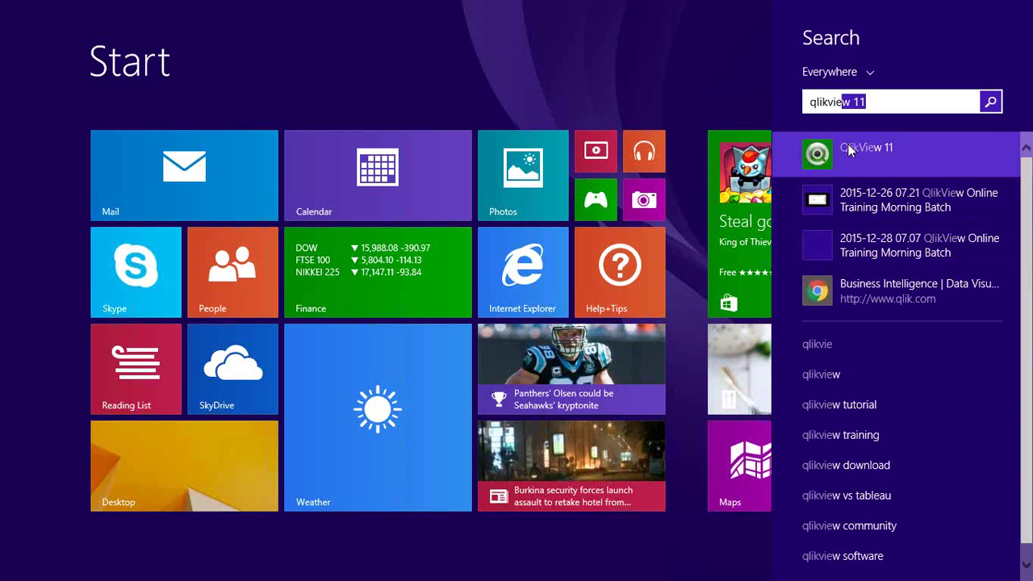
# - Launch QlikView 11 from the system search results, maximize its window and close the program
pyautogui.click(849, 150)
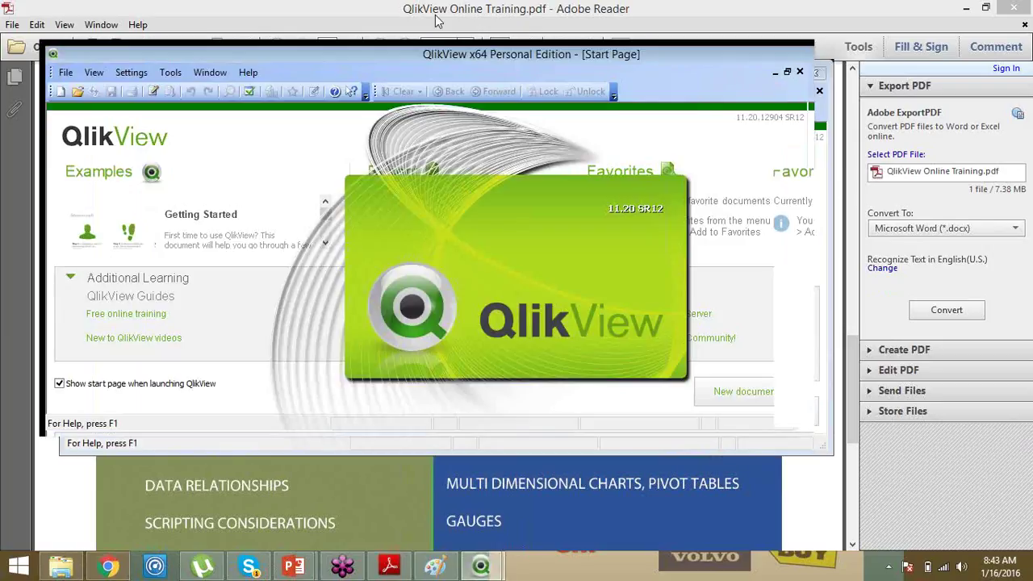
pyautogui.doubleClick(113, 18)
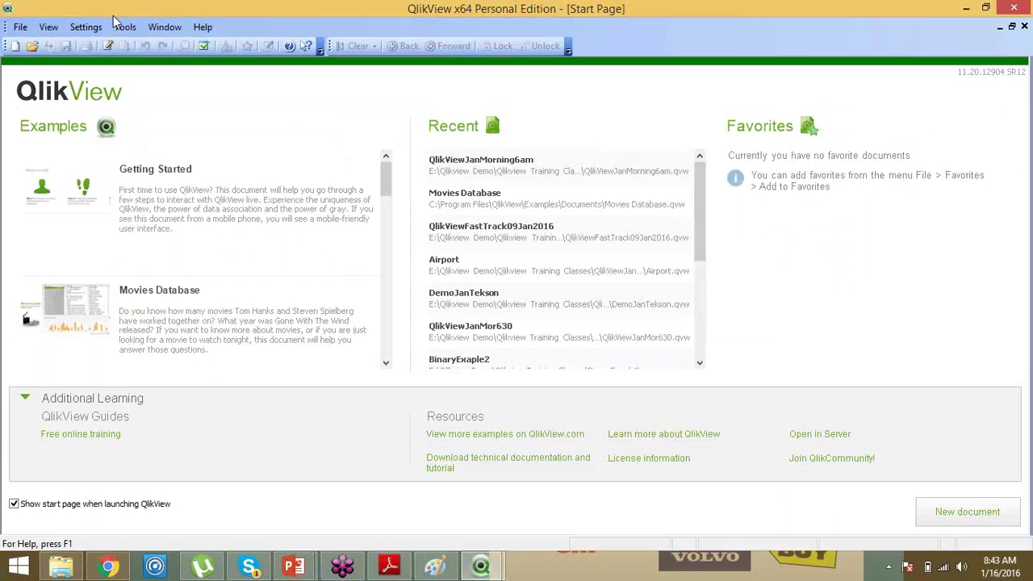
pyautogui.moveTo(64, 567)
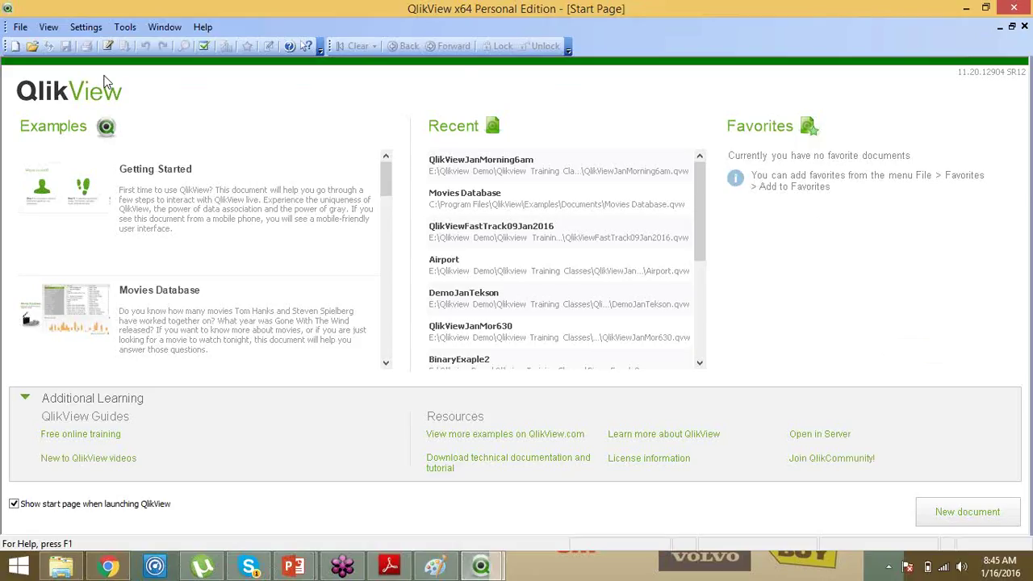
pyautogui.click(1024, 10)
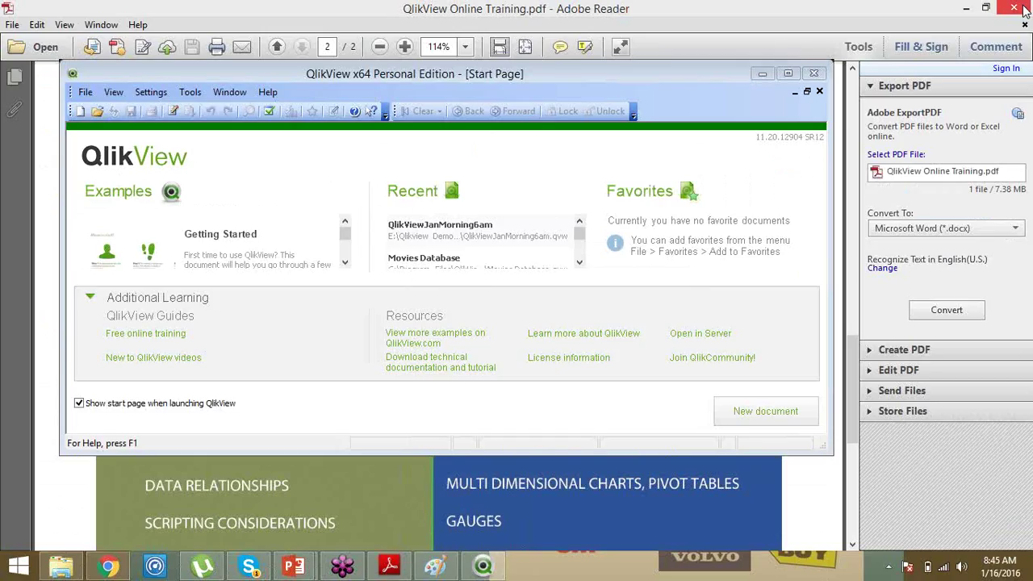
# - Search the computer for "qlik", launch QlikView 11 and maximize its start page window
pyautogui.press('super')
pyautogui.write('qlik')
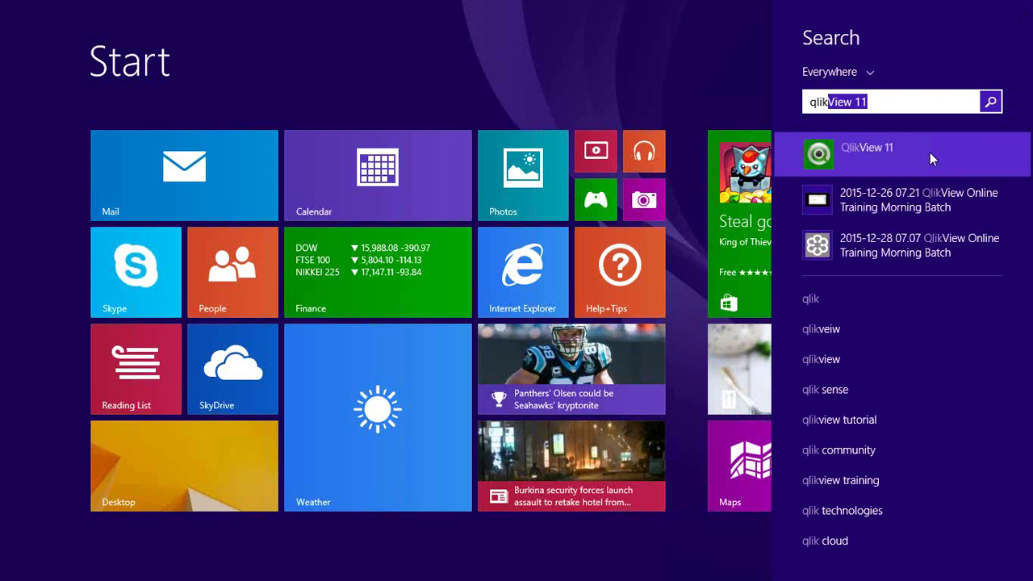
pyautogui.click(930, 153)
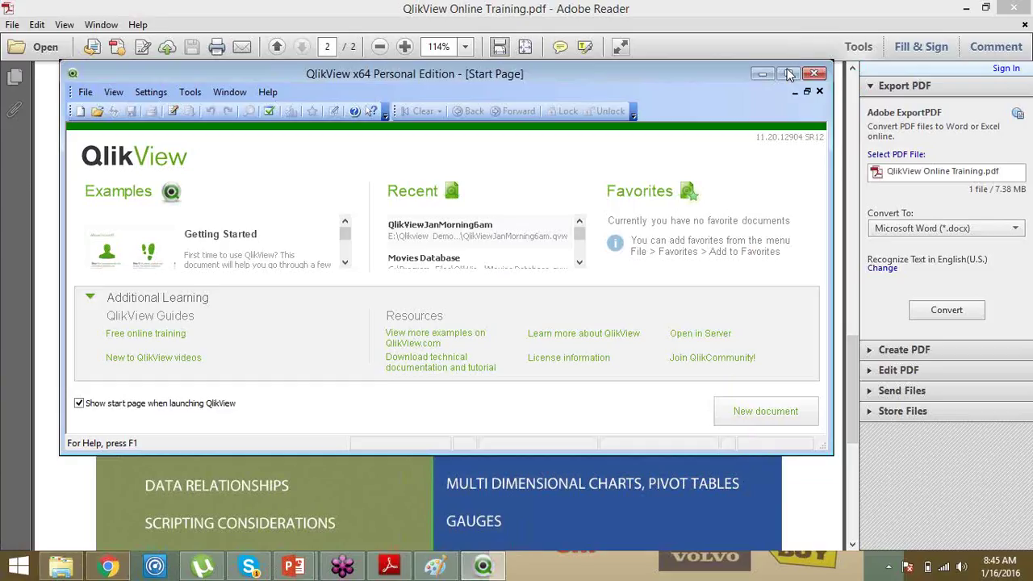
pyautogui.click(789, 75)
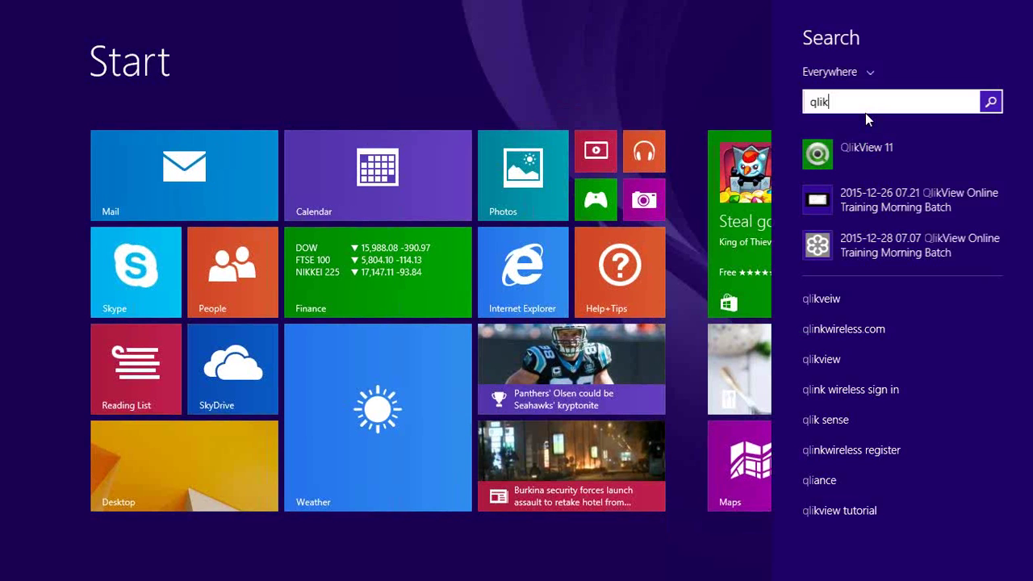
# - Complete the system search for "qlikview 11", launch QlikView 11 and enlarge its window to full screen
pyautogui.write('view 11')
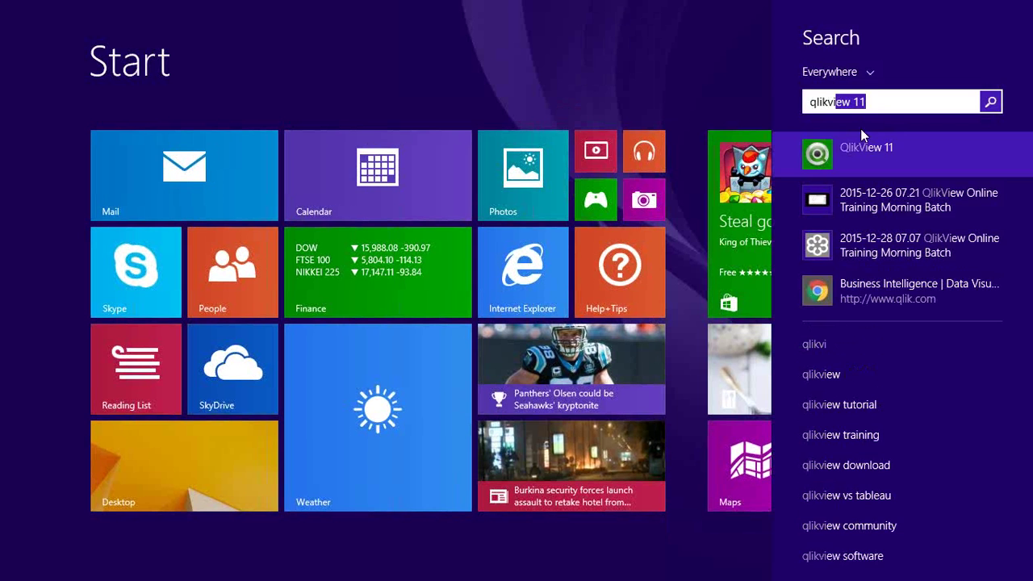
pyautogui.click(859, 142)
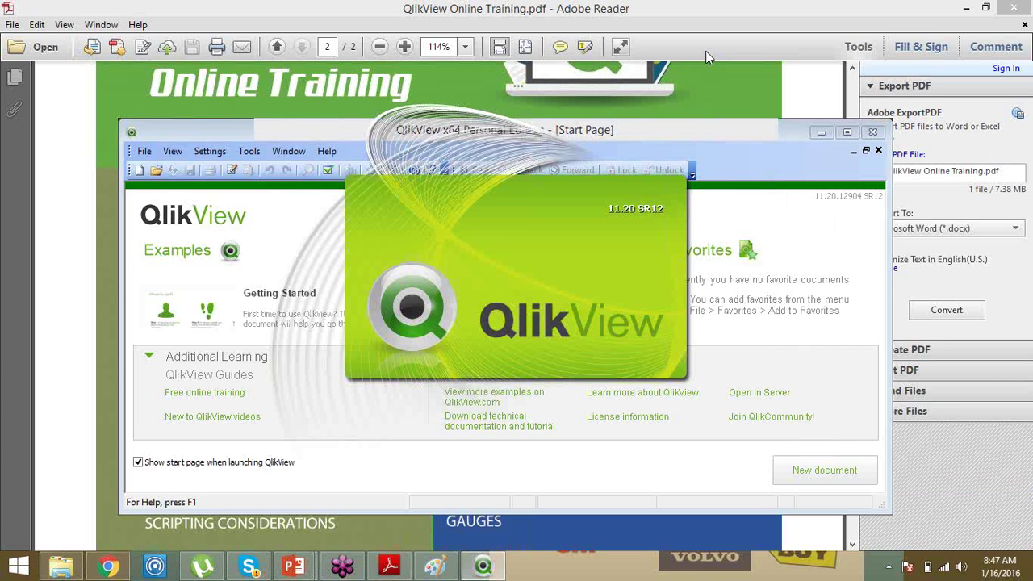
pyautogui.doubleClick(595, 135)
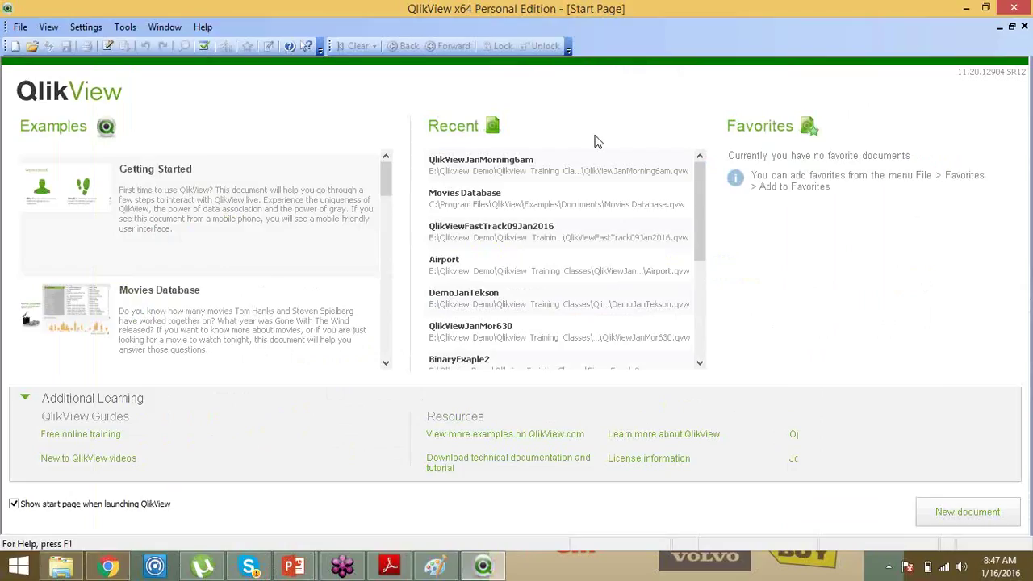
# - Create a blank new document without using the Getting Started Wizard and open its load script for editing
pyautogui.click(14, 47)
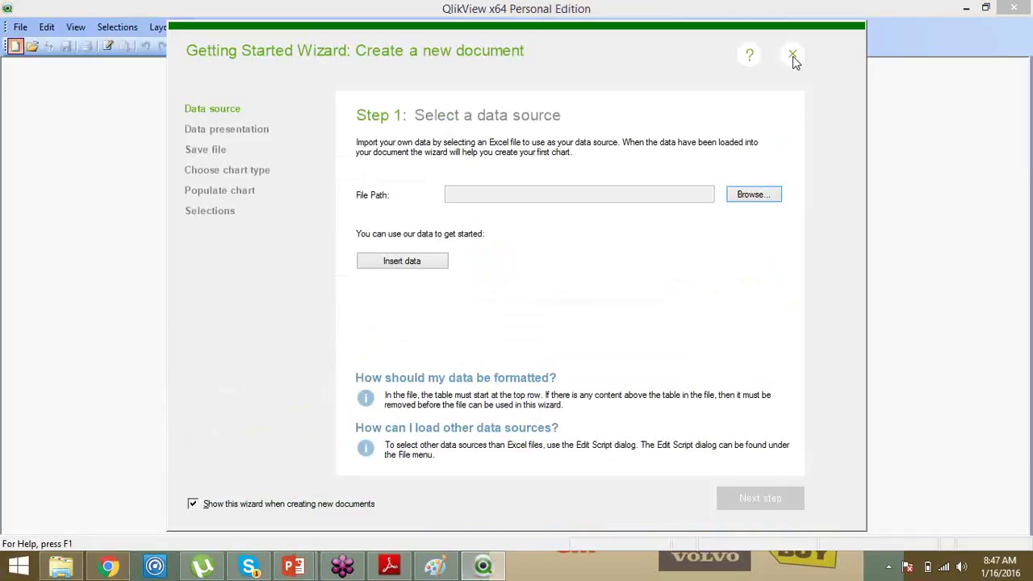
pyautogui.click(792, 56)
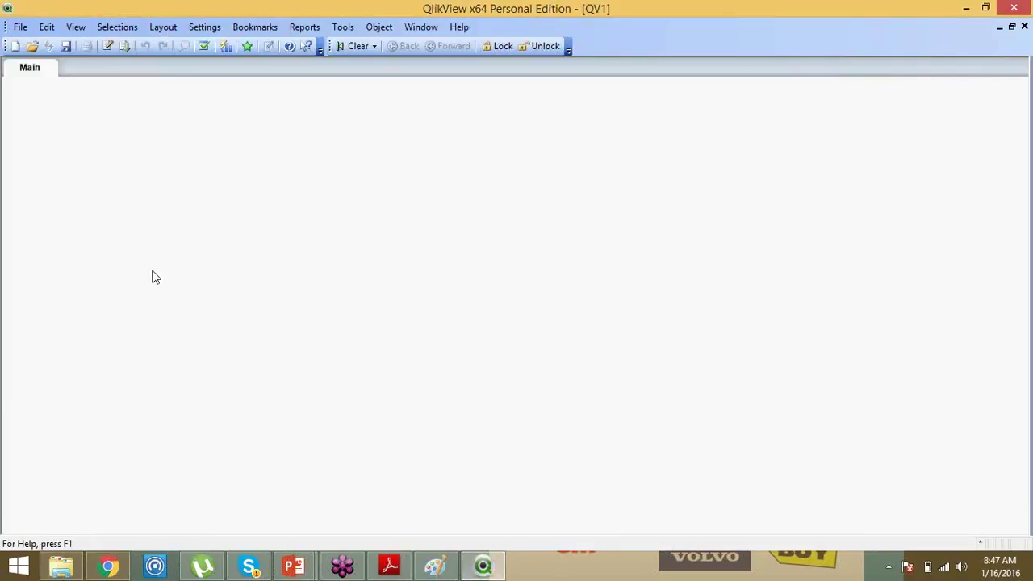
pyautogui.click(17, 28)
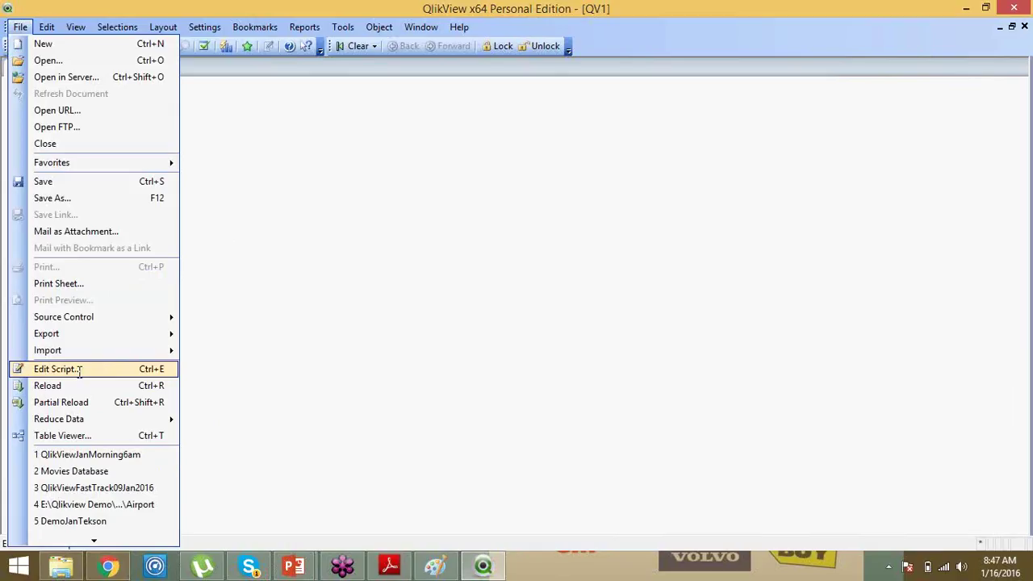
pyautogui.click(80, 372)
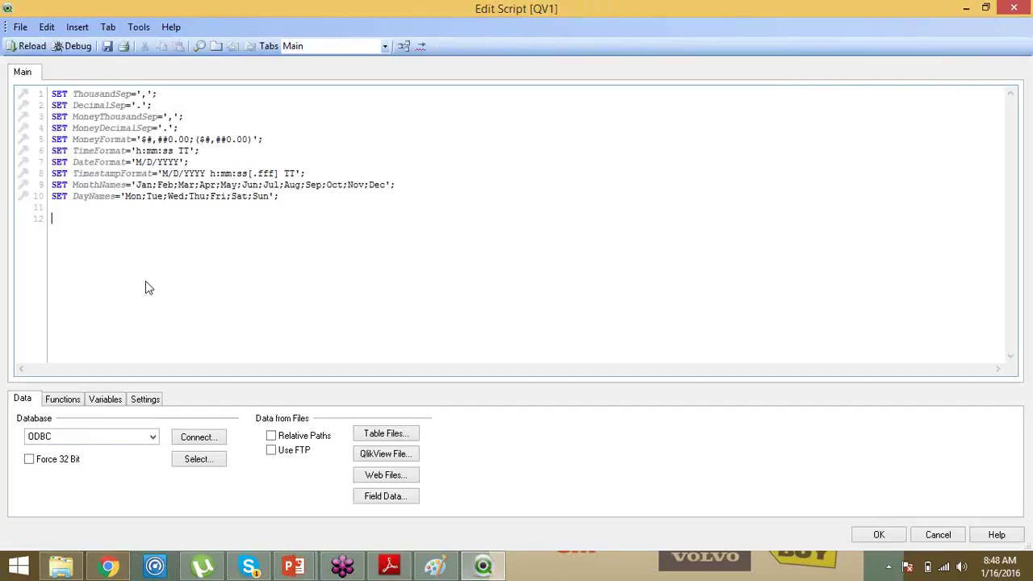
# - Save the new document as SalesReportdemo in the QlikViewJanMorning6am folder
pyautogui.click(106, 47)
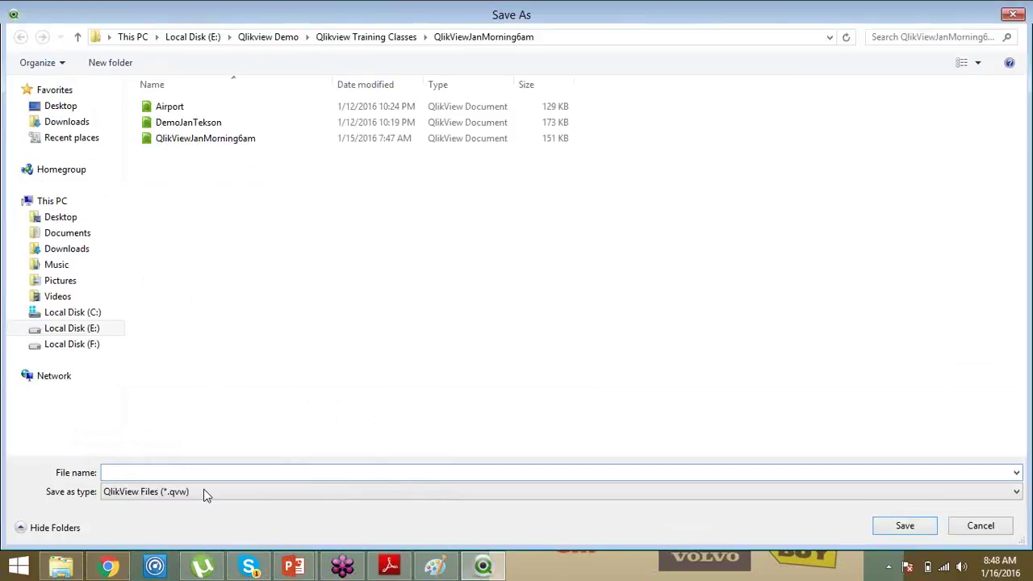
pyautogui.write('SalesReportdemo')
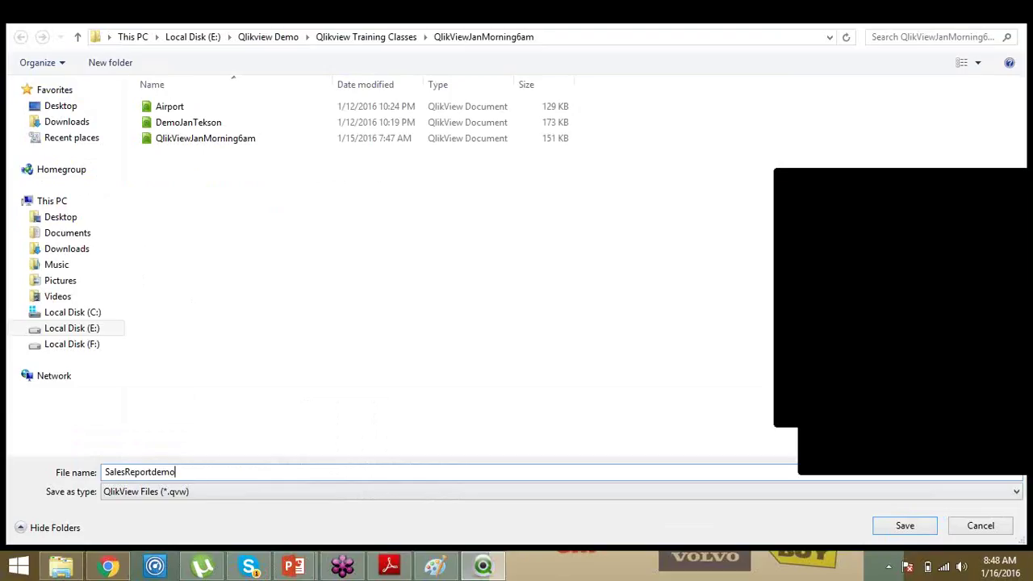
pyautogui.press('Return')
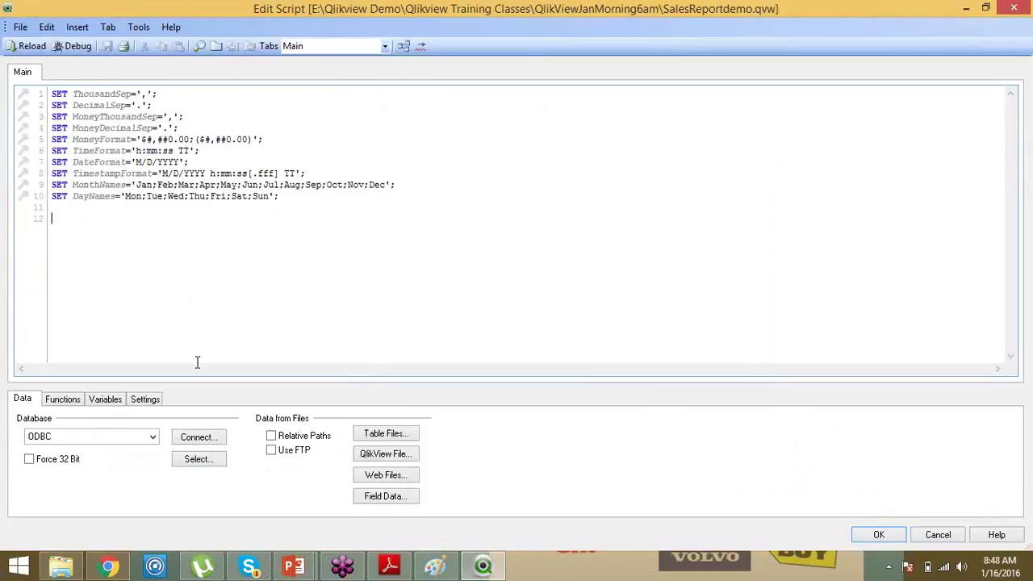
# - Switch to File Explorer, go up to Local Disk (E:) and maximize the window
pyautogui.click(63, 573)
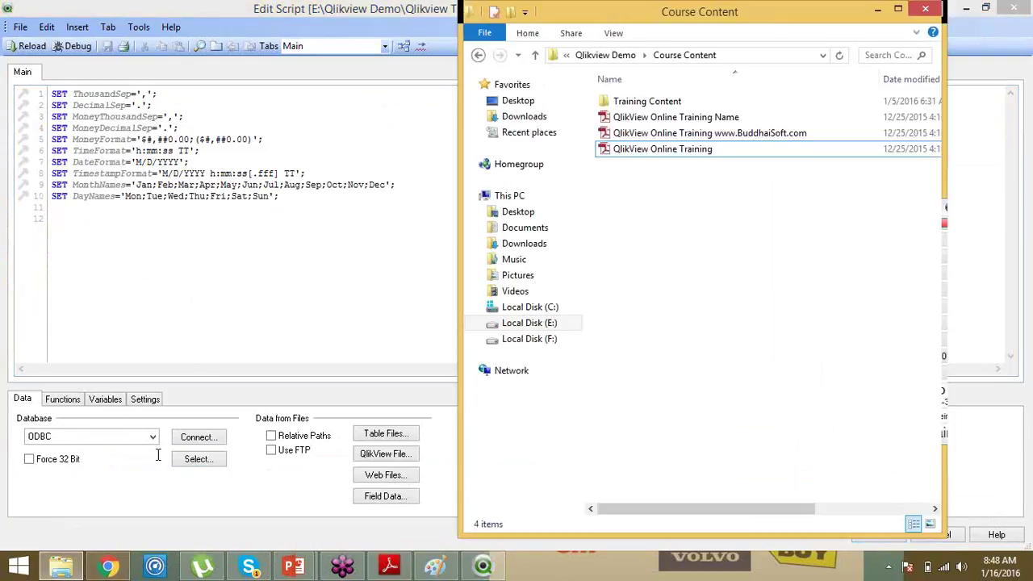
pyautogui.click(597, 55)
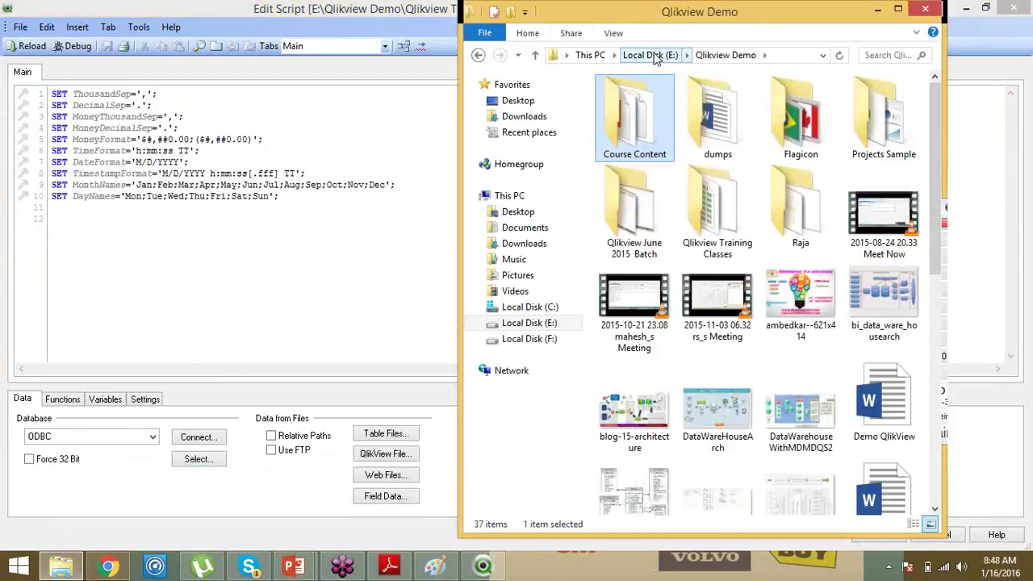
pyautogui.click(652, 53)
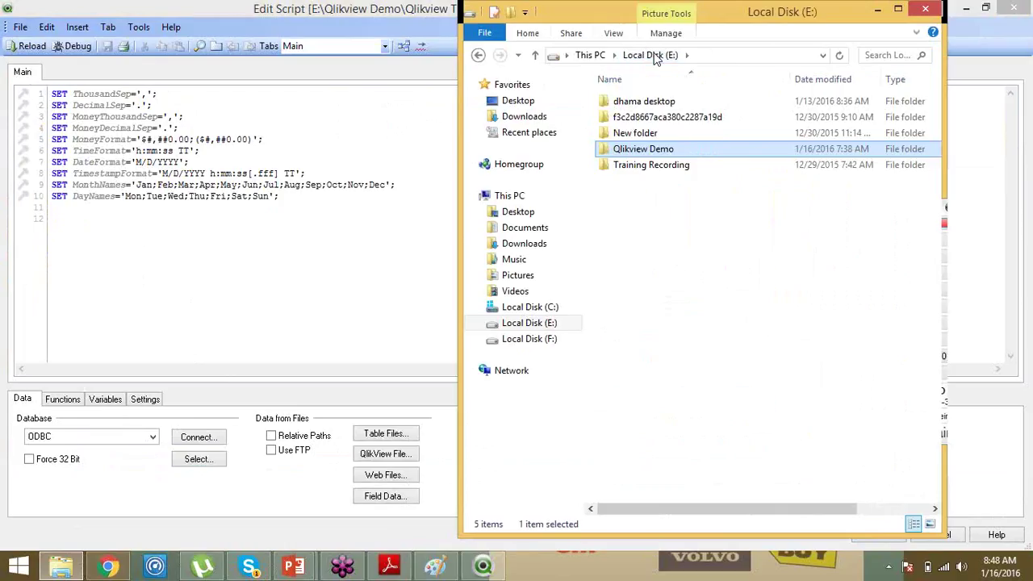
pyautogui.doubleClick(696, 4)
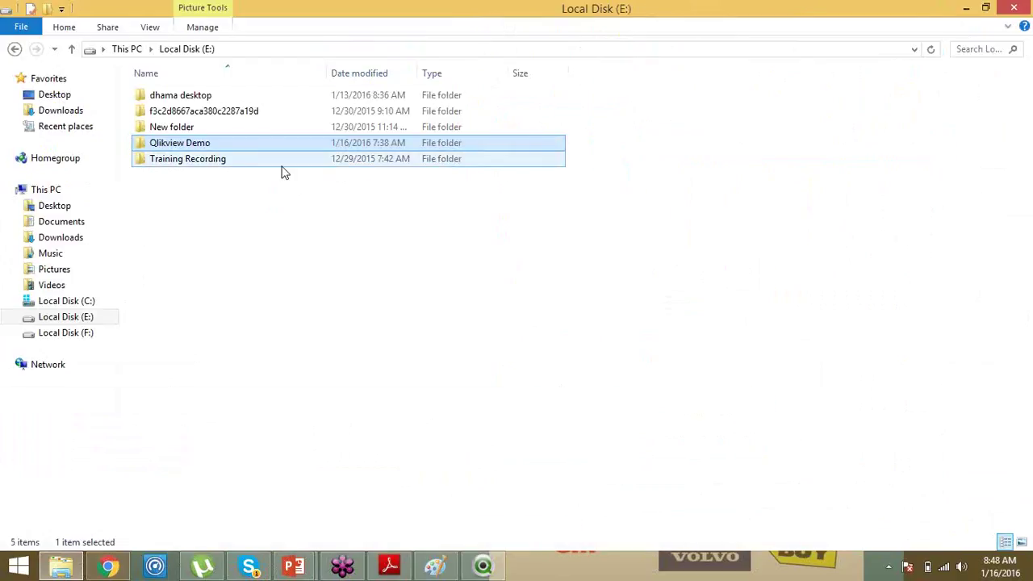
pyautogui.press('F2')
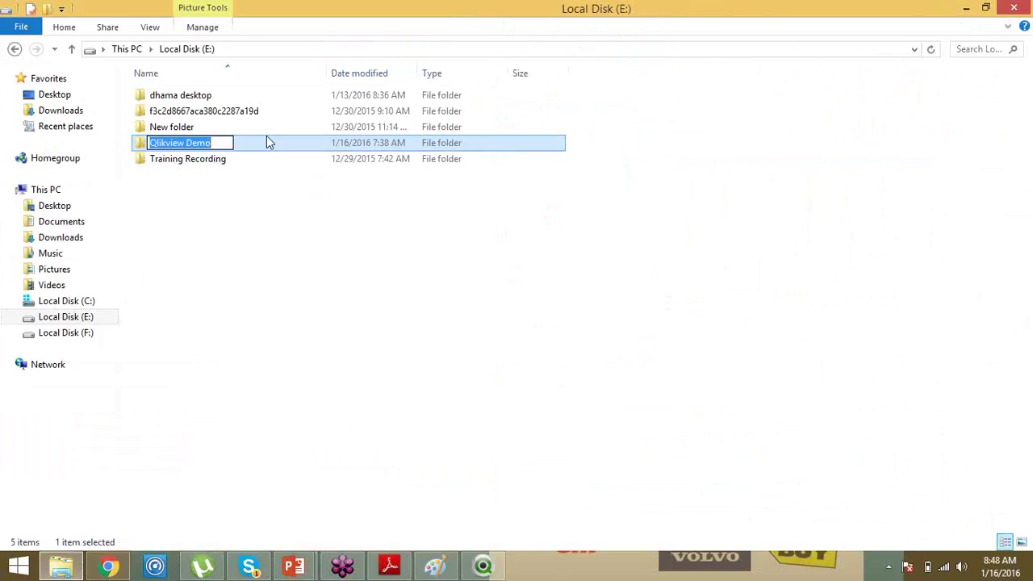
pyautogui.press('Return')
pyautogui.click(239, 180)
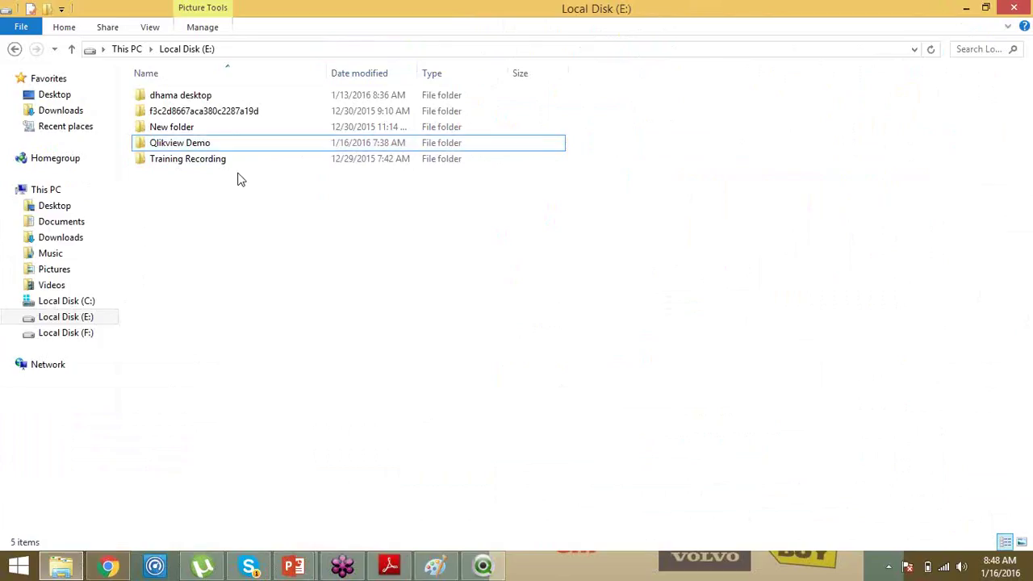
# - Open the Excel Source folder inside Qlikview Demo > Qlikview Training Classes
pyautogui.click(222, 145)
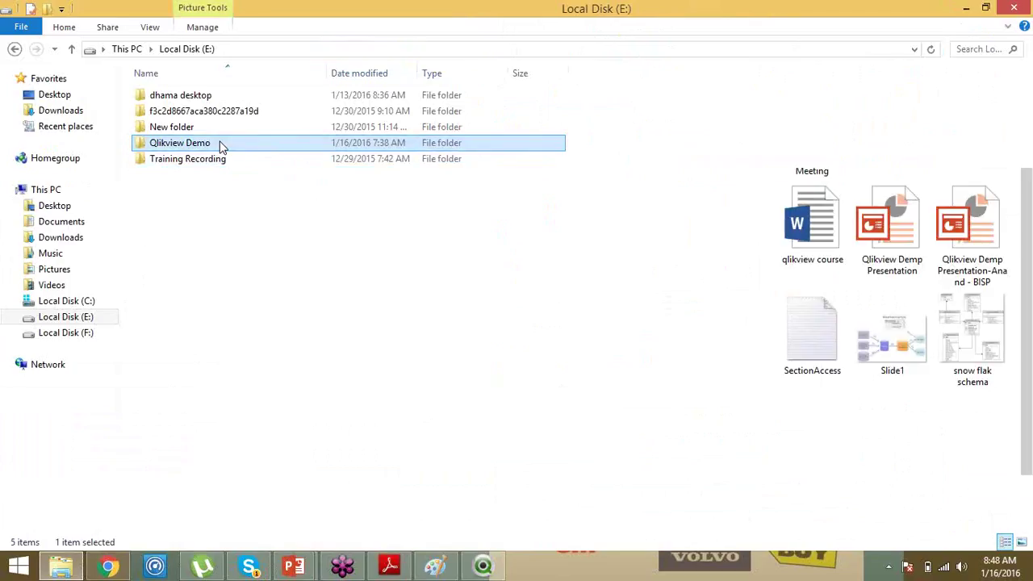
pyautogui.doubleClick(222, 145)
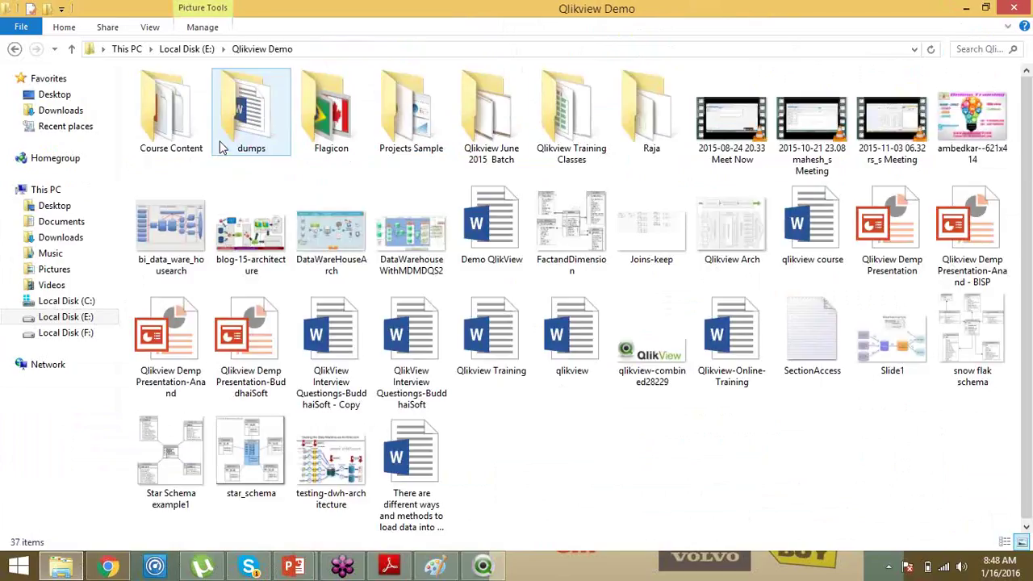
pyautogui.doubleClick(563, 127)
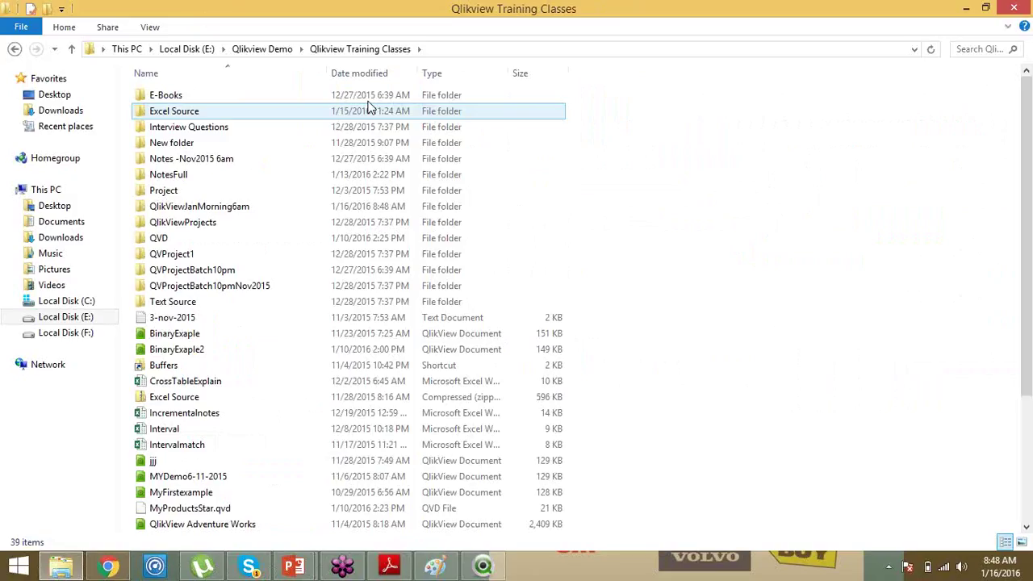
pyautogui.doubleClick(369, 109)
# - Find the SetAnalysis-Data workbook in the Excel Source folder and open it in Excel
pyautogui.click(173, 364)
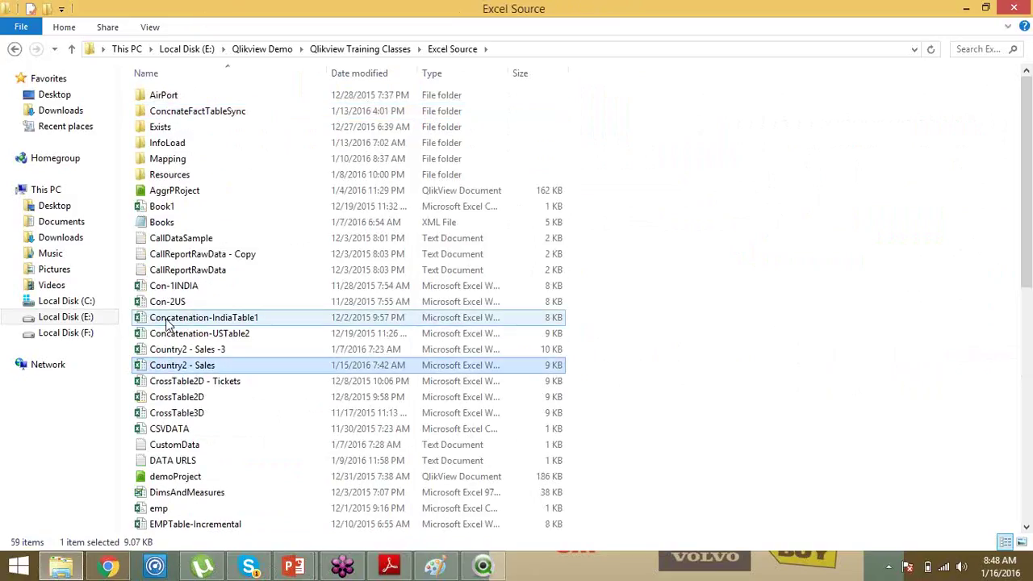
pyautogui.press('Down')
pyautogui.press('Down')
pyautogui.press('Down')
pyautogui.press('Down')
pyautogui.press('Down')
pyautogui.press('Down')
pyautogui.press('Down')
pyautogui.press('Down')
pyautogui.press('Down')
pyautogui.press('Down')
pyautogui.press('Down')
pyautogui.press('Down')
pyautogui.press('Down')
pyautogui.press('Down')
pyautogui.press('pagedown')
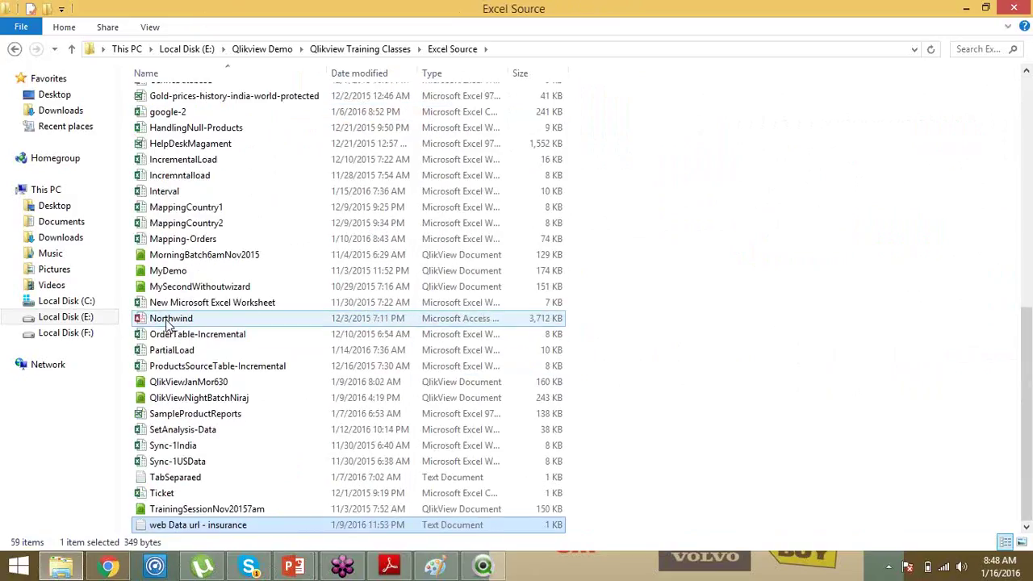
pyautogui.doubleClick(168, 432)
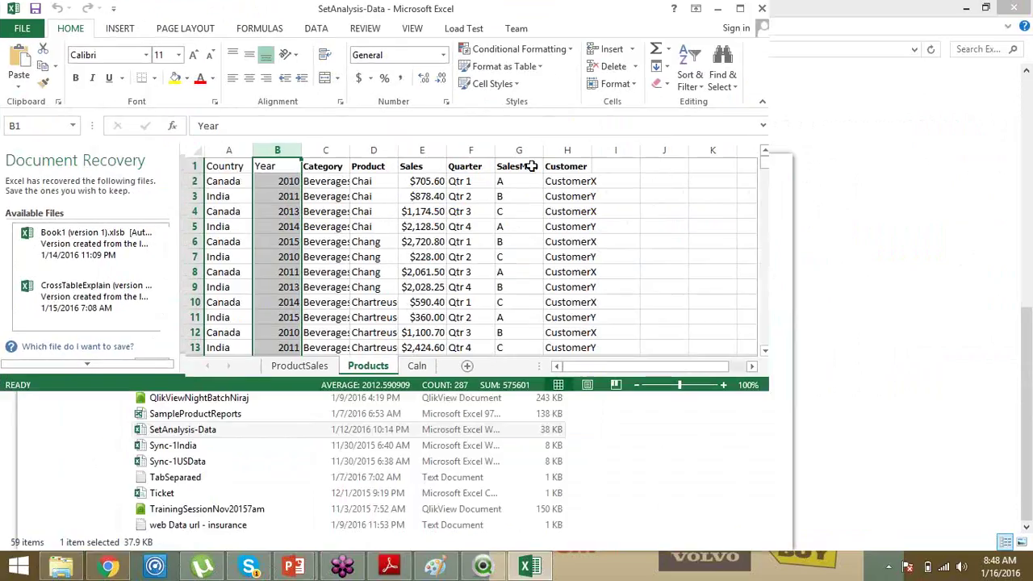
# - Maximize the Excel window and examine the column headings and sales records on the Products sheet
pyautogui.moveTo(533, 172); pyautogui.dragTo(515, 16)
pyautogui.press('super+Up')
pyautogui.click(559, 168)
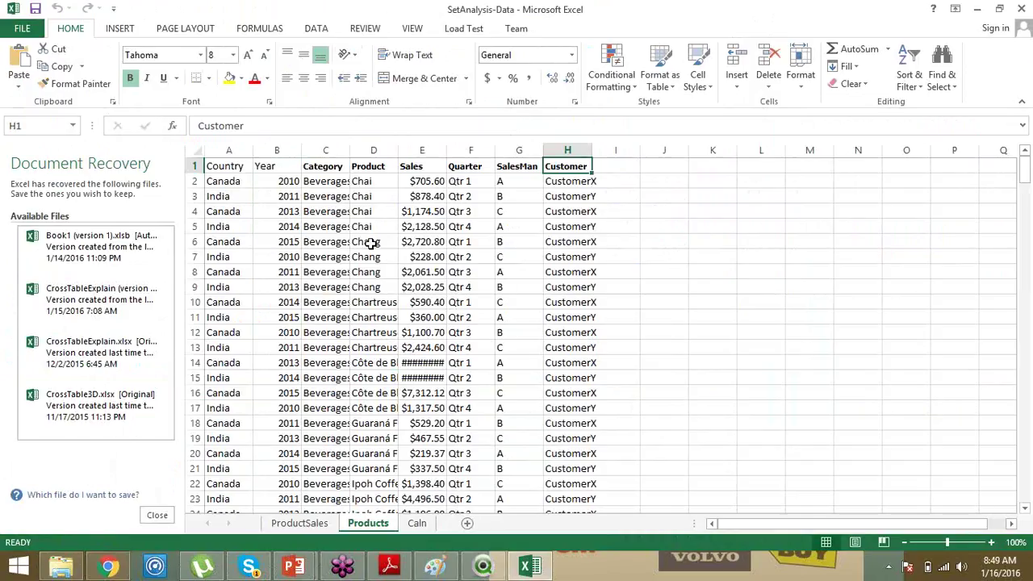
pyautogui.click(436, 377)
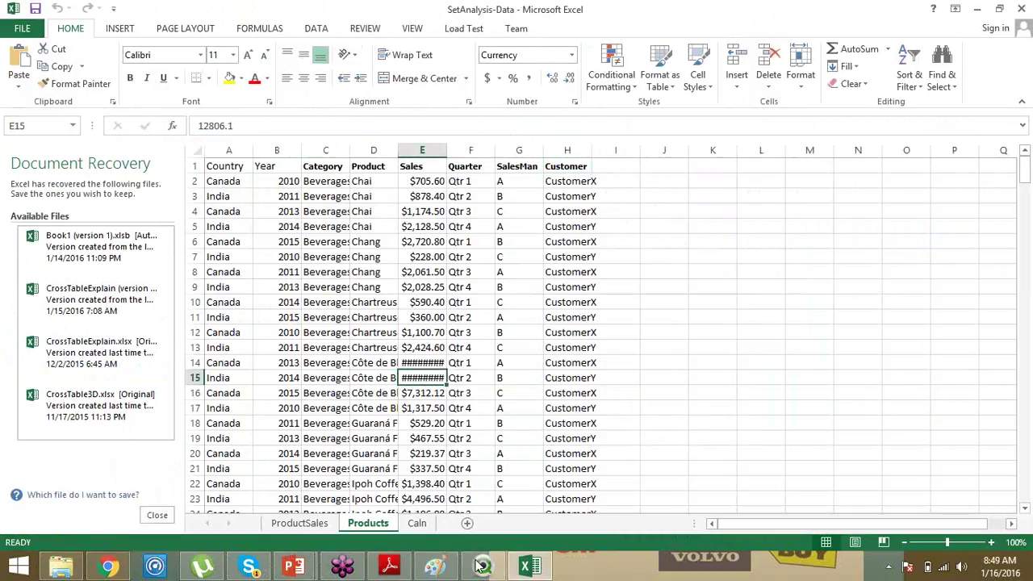
# - Switch back to the QlikView script editor and choose SetAnalysis-Data from the Excel Source folder as the table file to load
pyautogui.moveTo(483, 568)
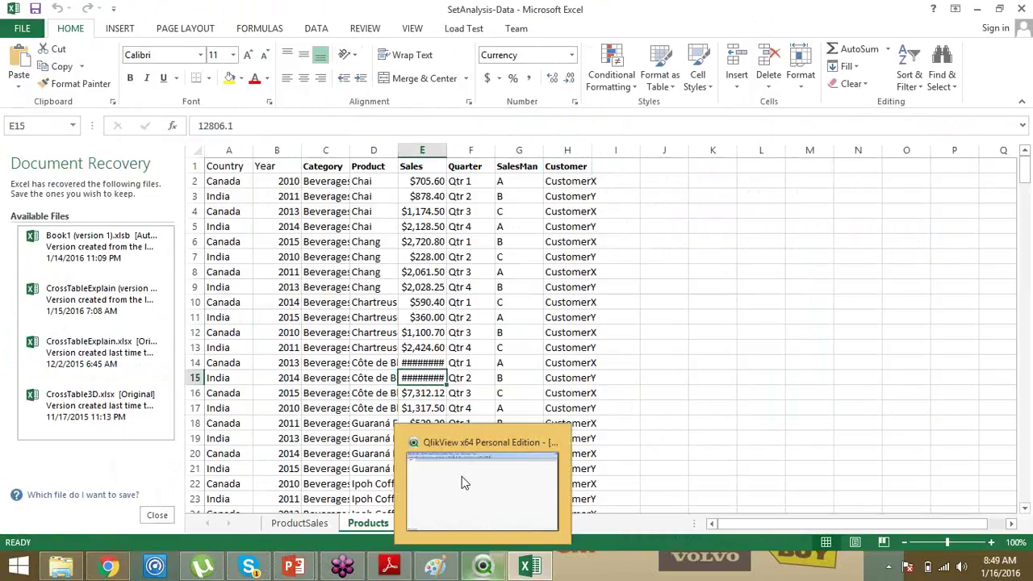
pyautogui.click(461, 480)
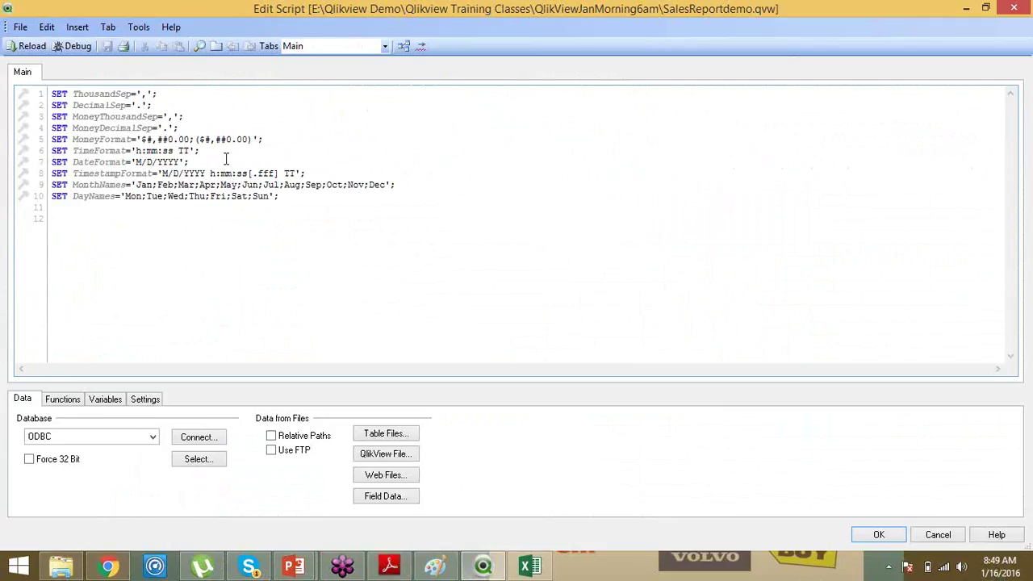
pyautogui.click(368, 436)
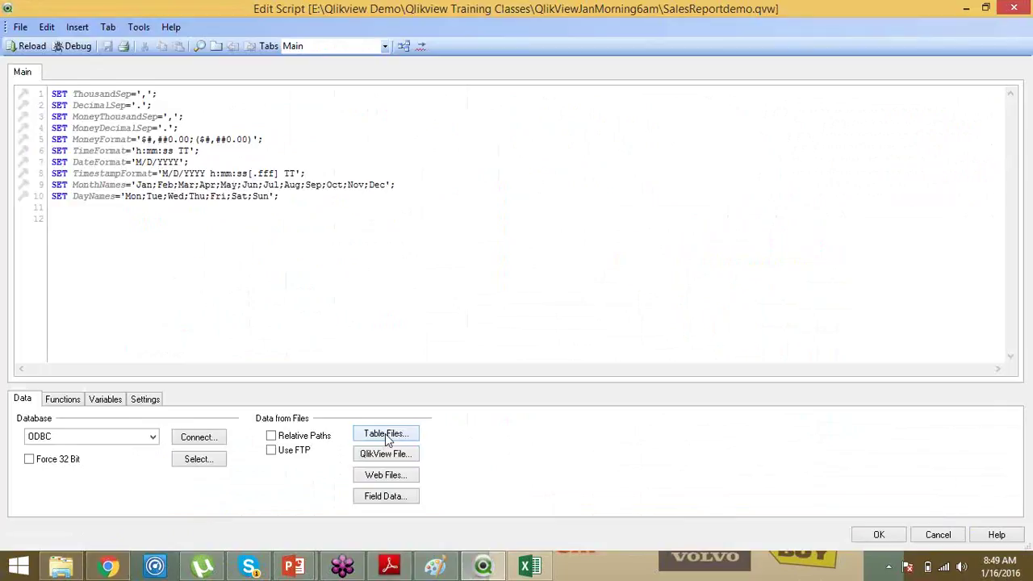
pyautogui.click(386, 439)
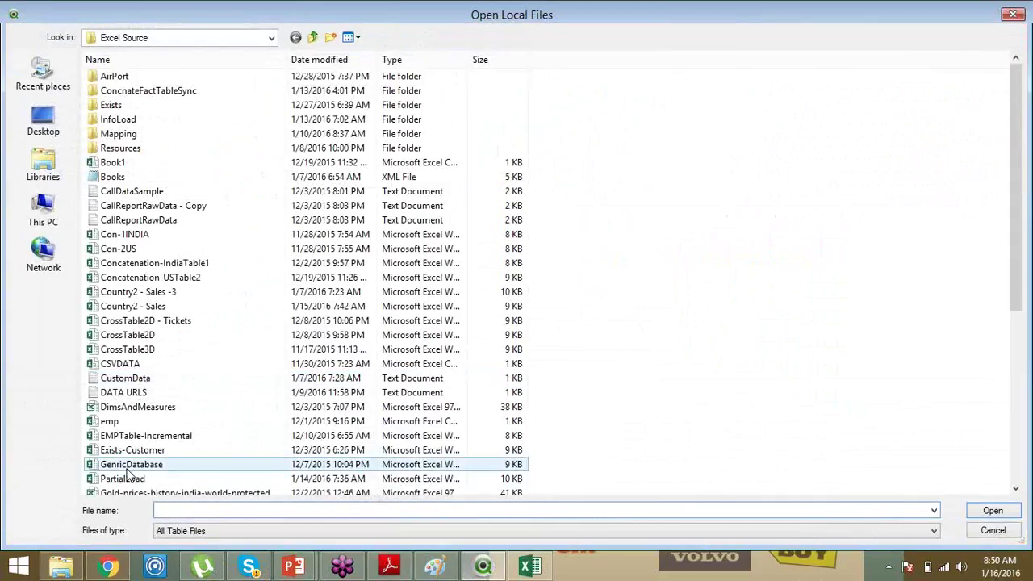
pyautogui.click(127, 468)
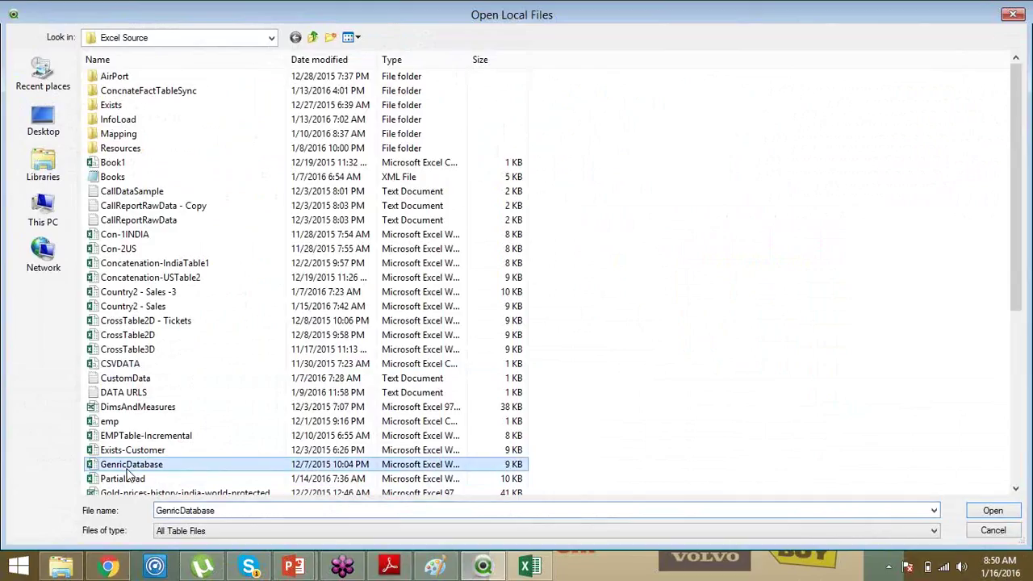
pyautogui.keyDown('shift'); pyautogui.click(127, 478); pyautogui.keyUp('shift')
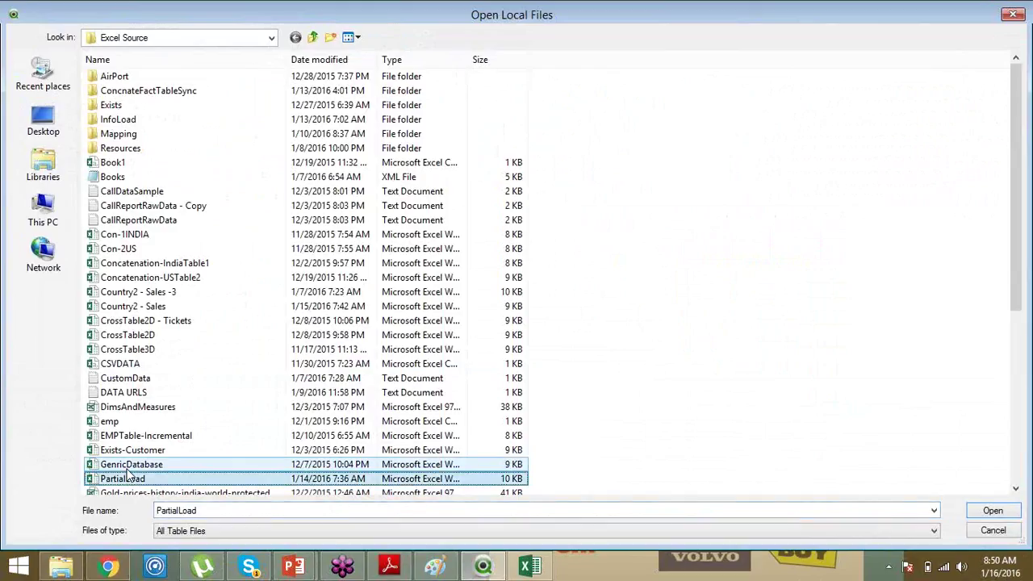
pyautogui.press('p')
pyautogui.press('Down')
pyautogui.press('Down')
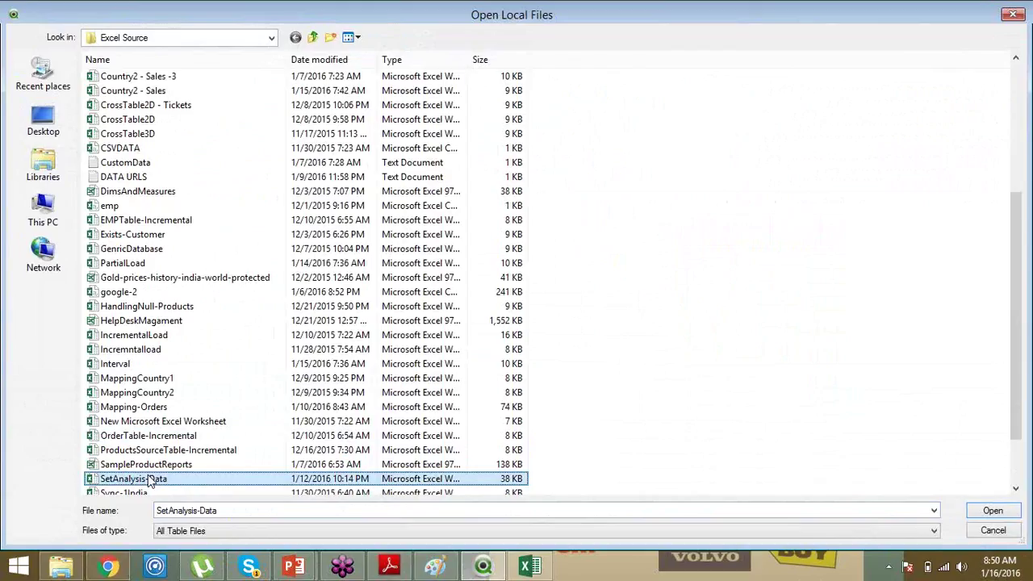
pyautogui.doubleClick(133, 478)
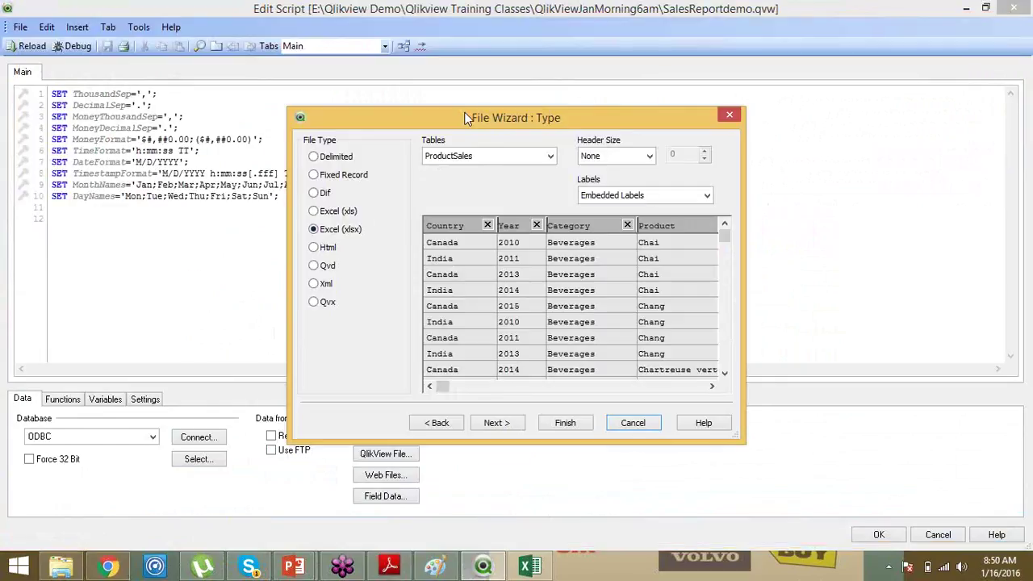
# - Preview the ProductSales table with labels set to None, restore Embedded Labels and finish the file wizard to insert the load statement
pyautogui.click(546, 164)
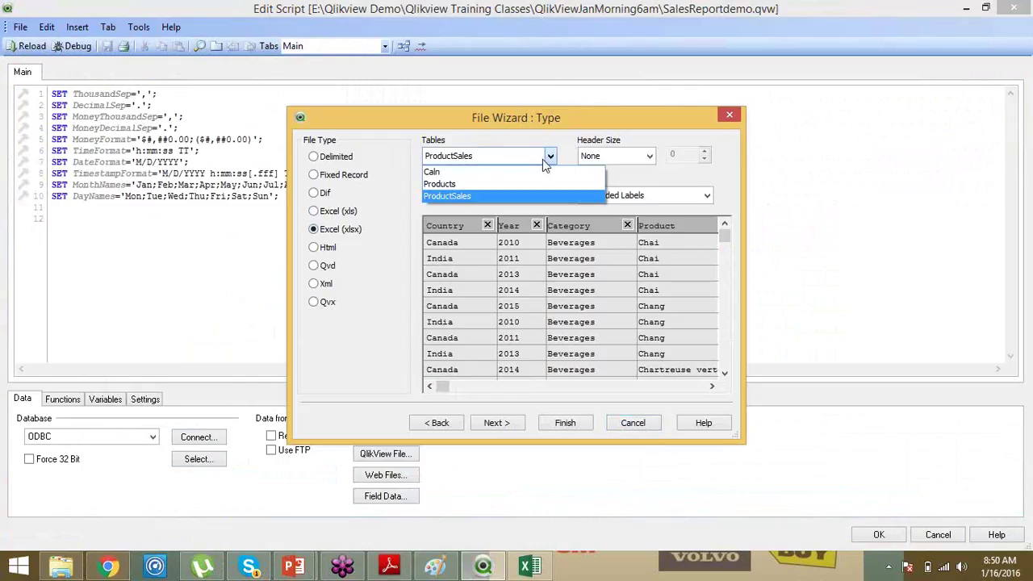
pyautogui.click(543, 159)
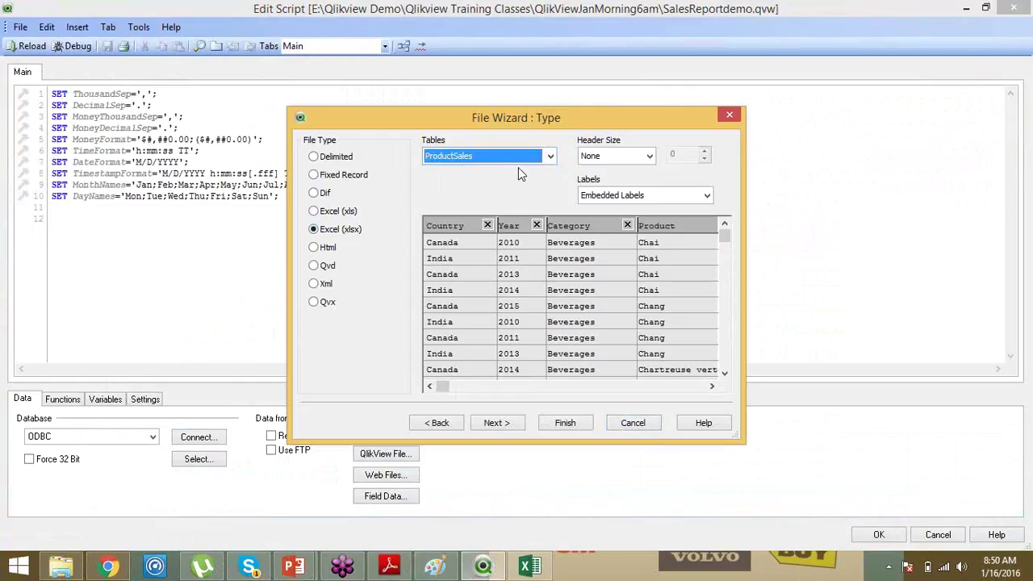
pyautogui.click(625, 201)
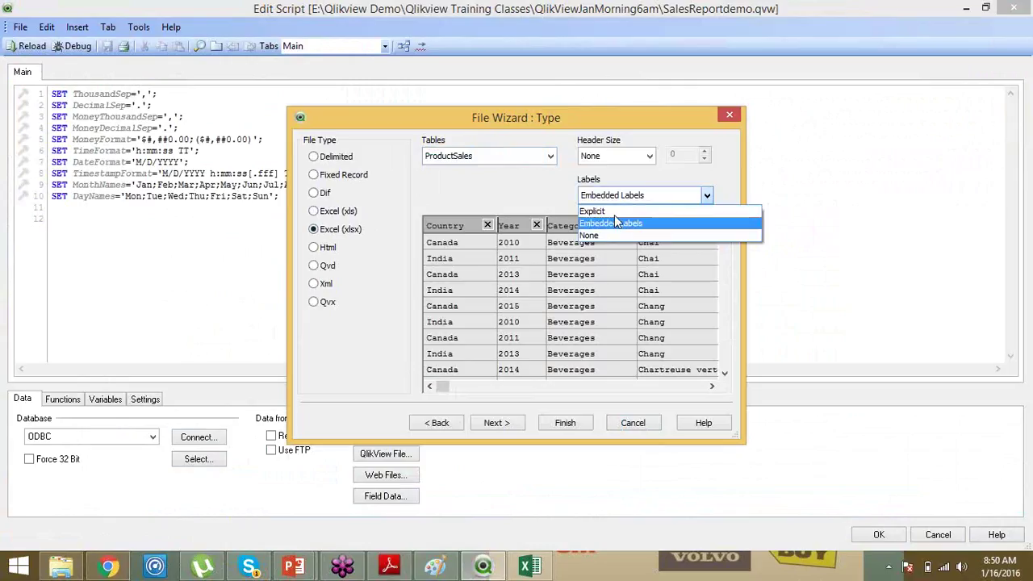
pyautogui.click(607, 234)
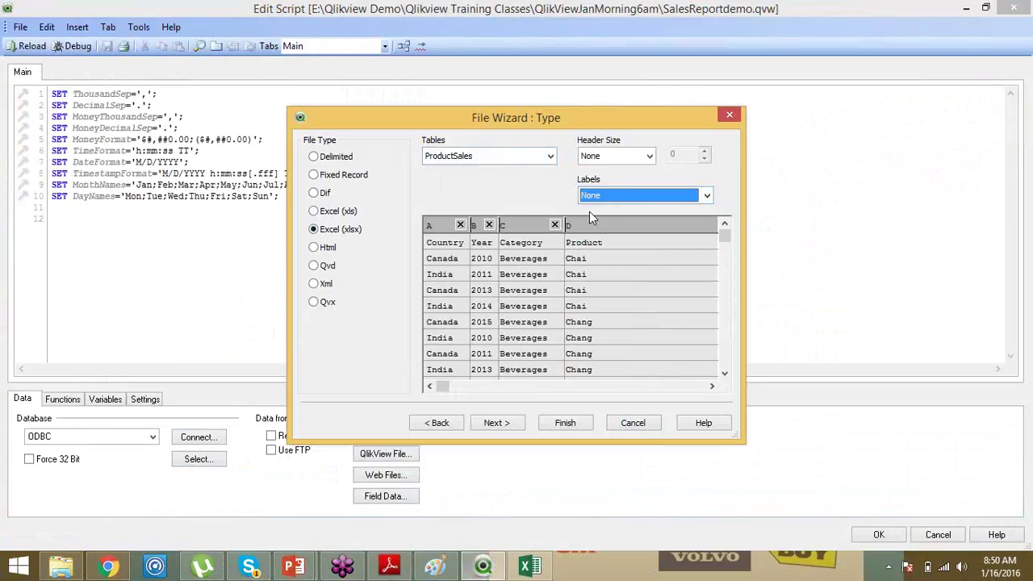
pyautogui.click(612, 202)
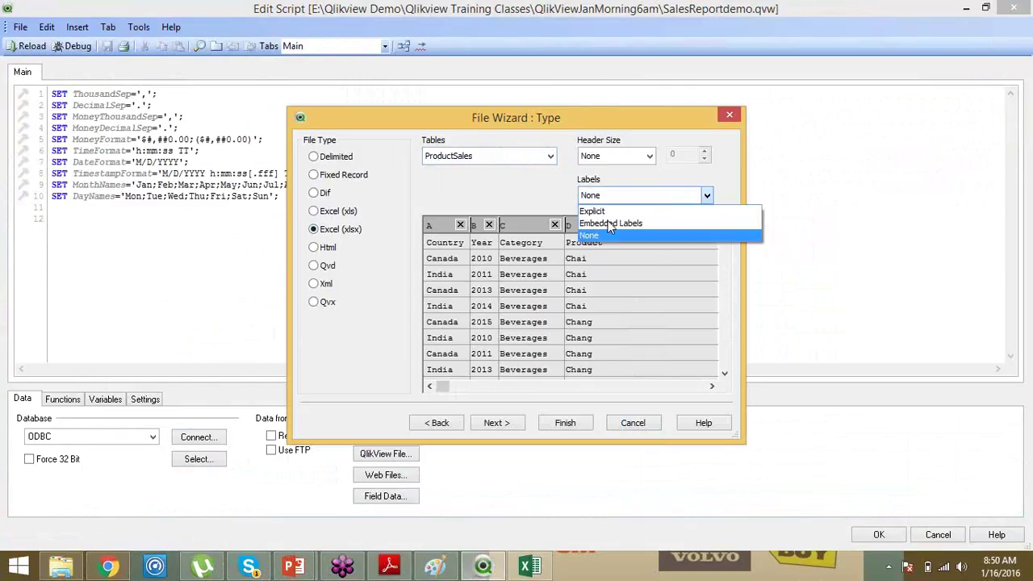
pyautogui.click(612, 223)
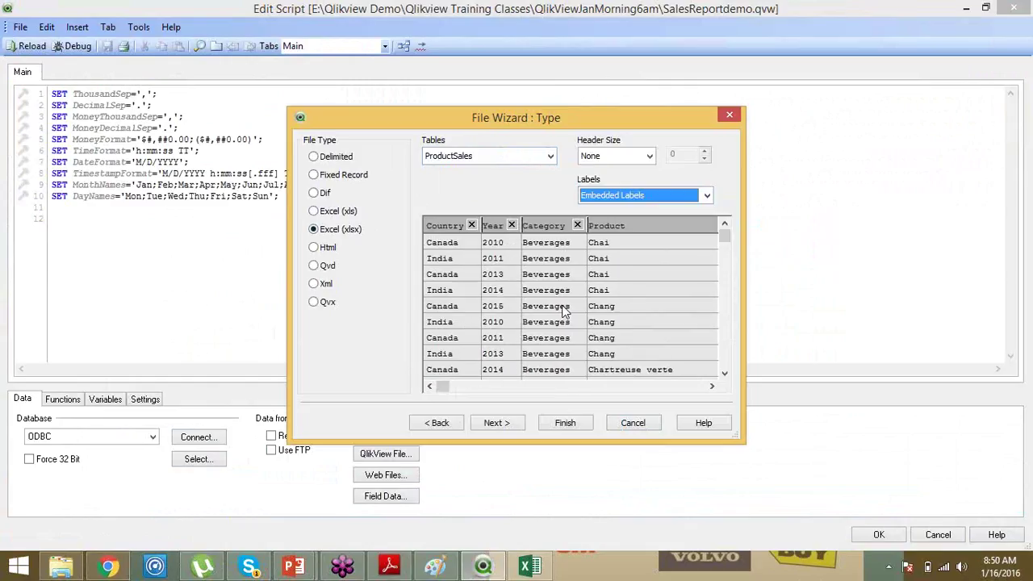
pyautogui.click(566, 423)
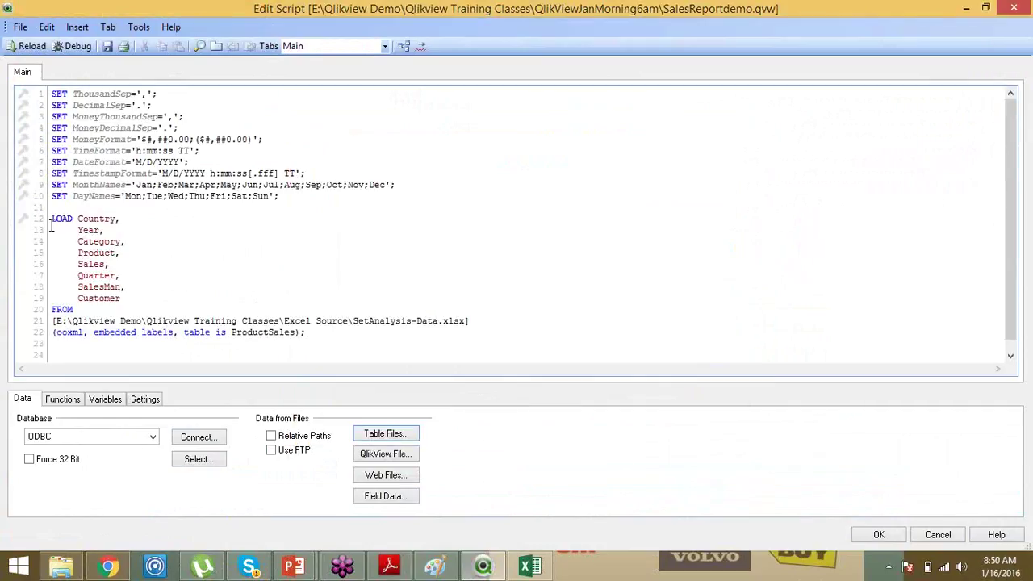
# - Reload the script with the ProductSales load statement, accept the sheet properties without adding fields and show the data model in the Table Viewer
pyautogui.moveTo(50, 219); pyautogui.dragTo(334, 342)
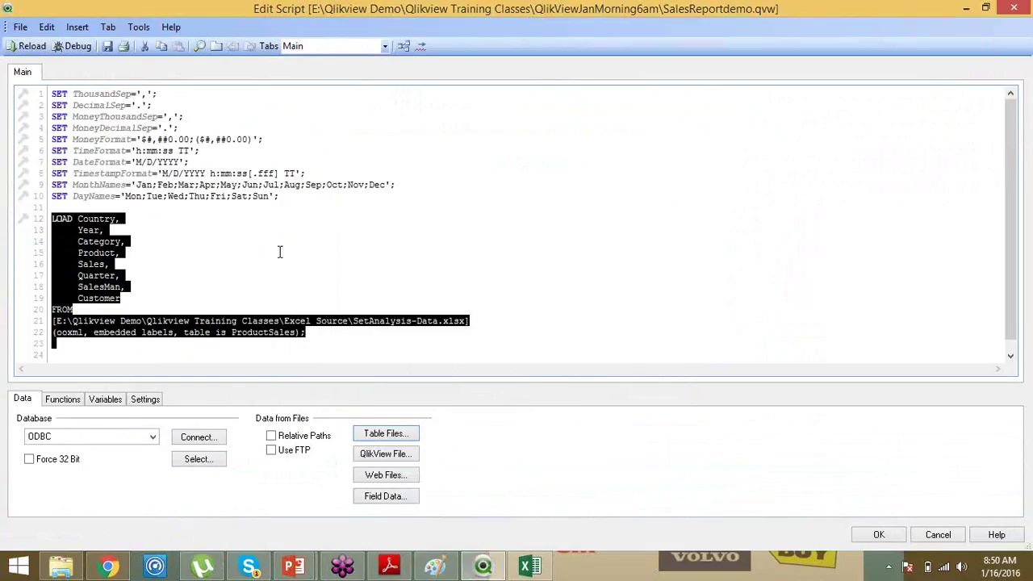
pyautogui.click(18, 49)
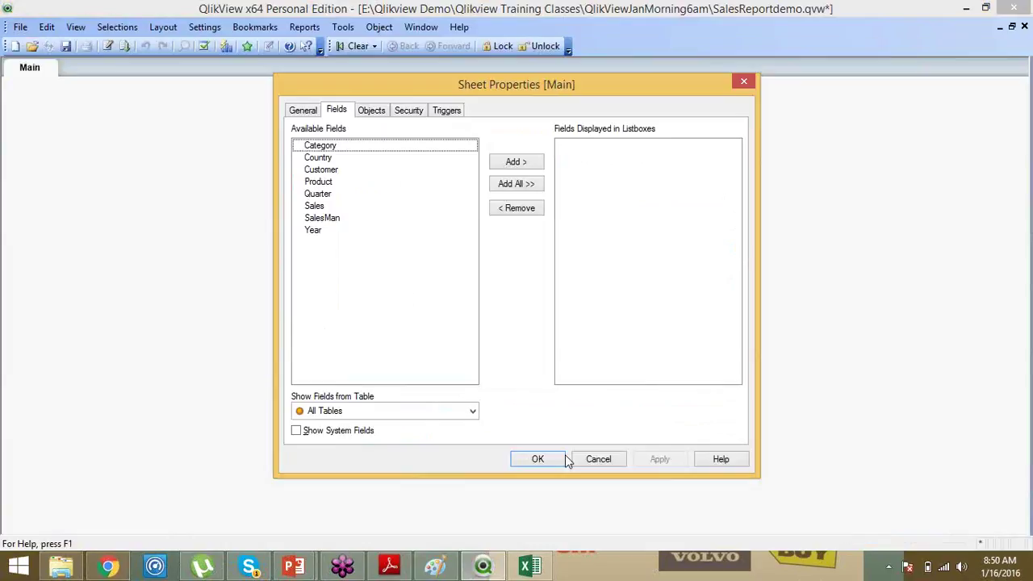
pyautogui.click(553, 457)
pyautogui.hotkey('ctrl', 't')
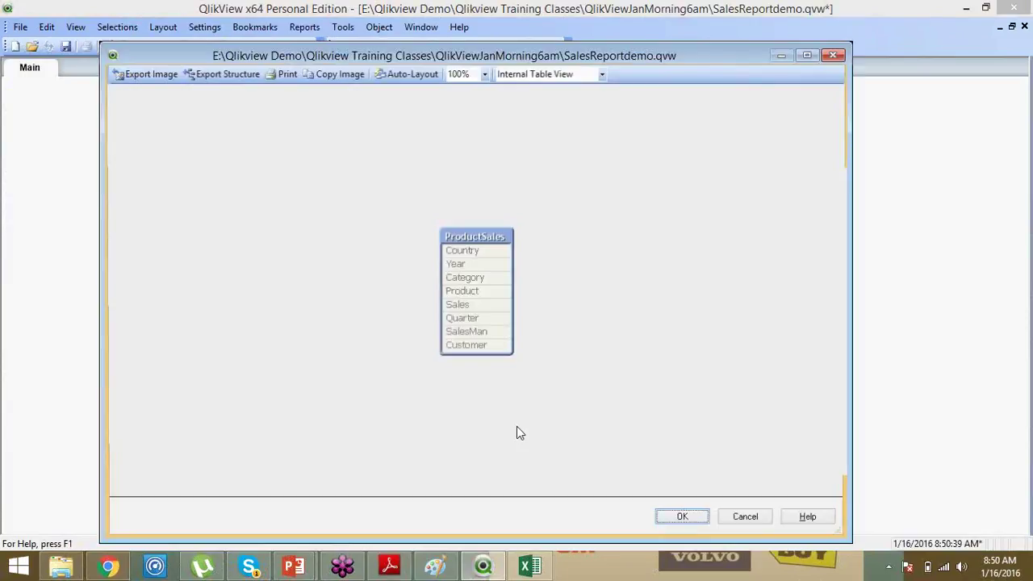
# - Preview the records of the ProductSales table in the Table Viewer and close the viewer
pyautogui.rightClick(480, 242)
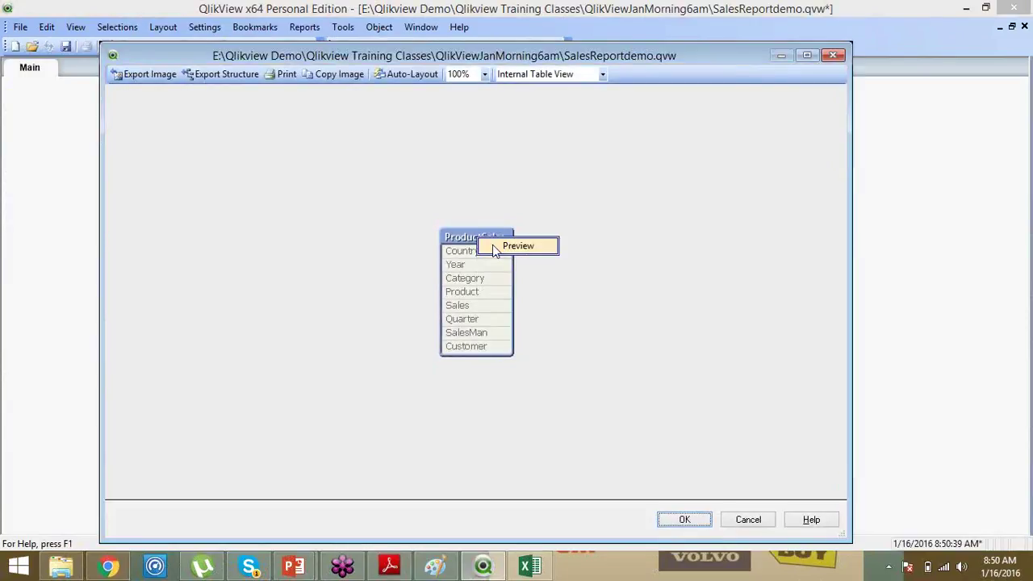
pyautogui.click(517, 246)
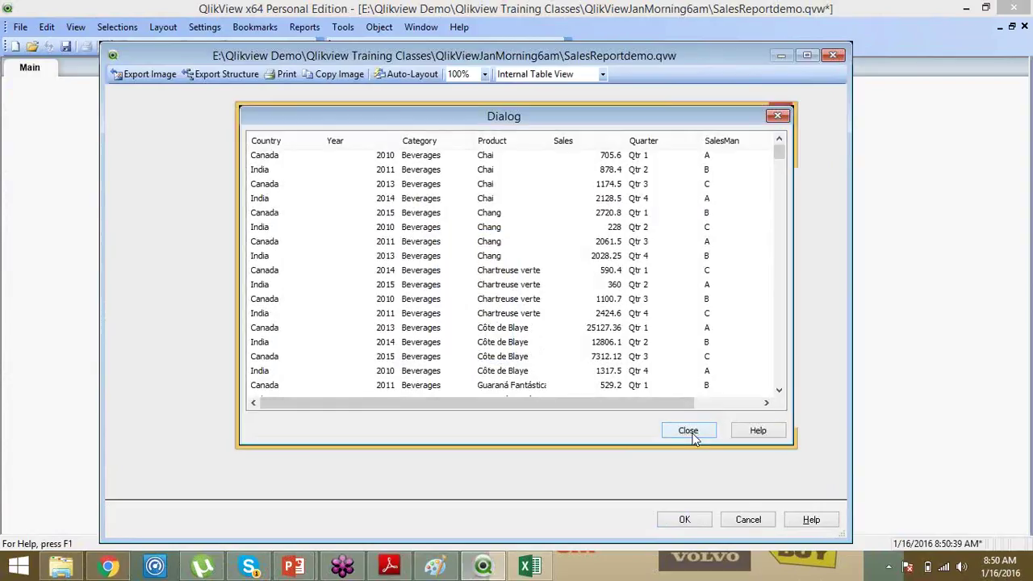
pyautogui.click(696, 520)
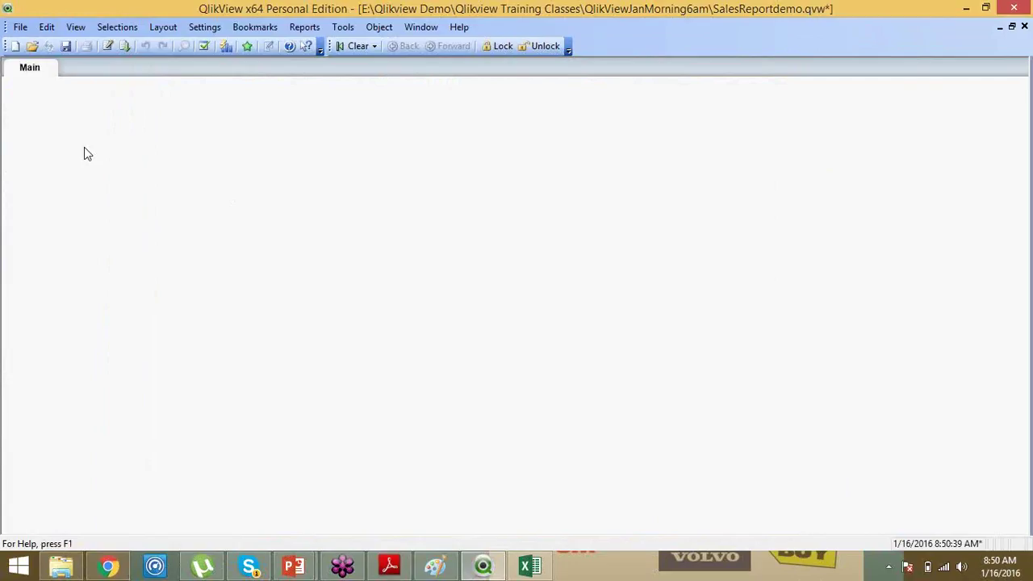
# - Add a Category list box with Beverages selected and place it near the sheet's left edge
pyautogui.rightClick(84, 148)
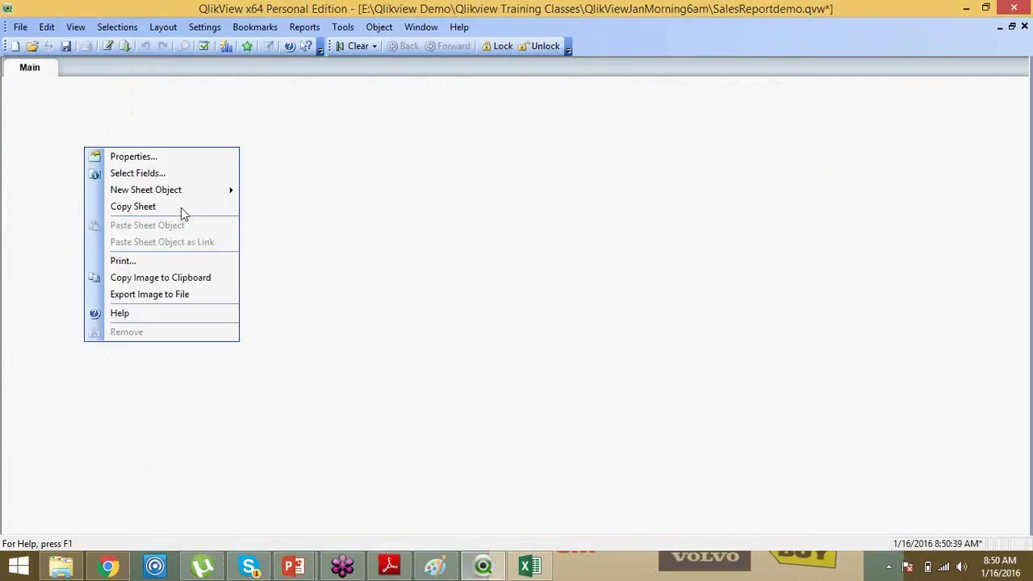
pyautogui.moveTo(203, 197)
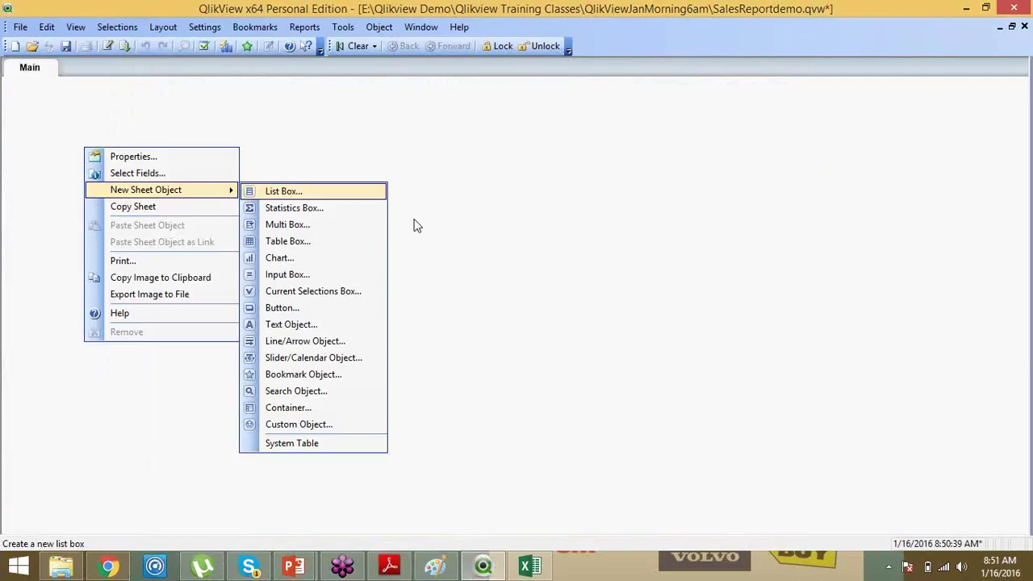
pyautogui.press('Return')
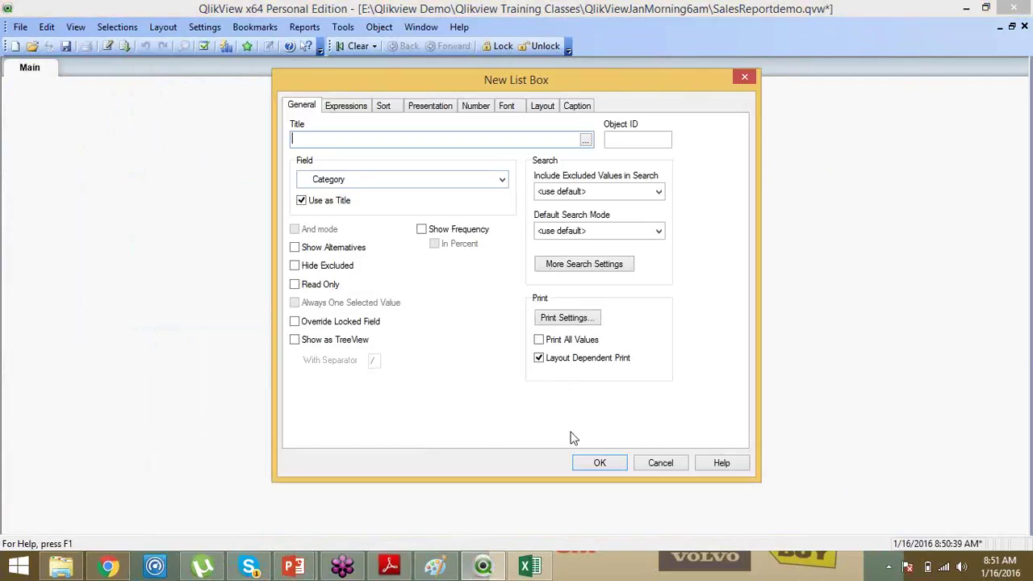
pyautogui.click(598, 463)
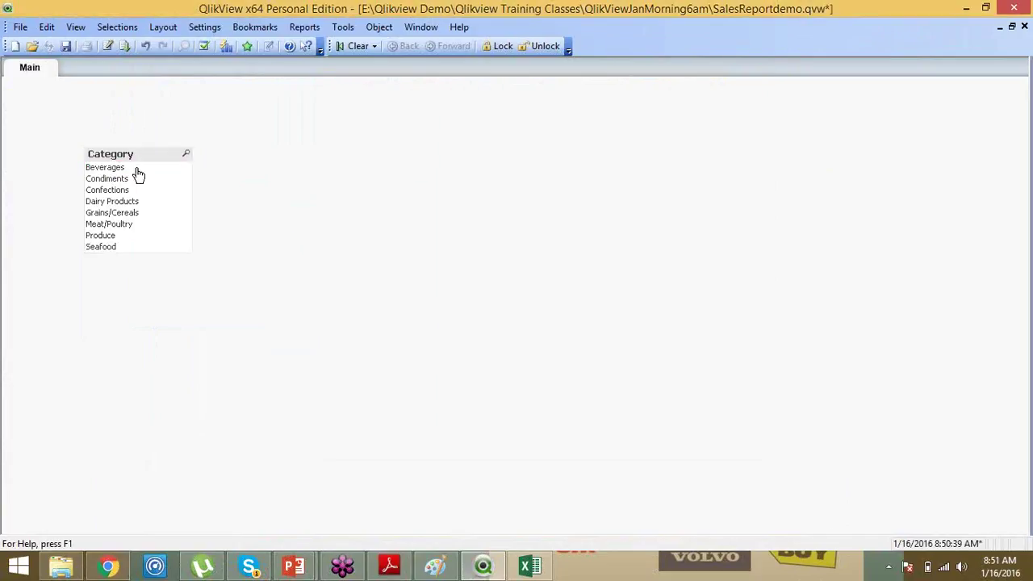
pyautogui.click(133, 167)
pyautogui.moveTo(144, 153); pyautogui.dragTo(75, 146)
# - Add a Country list box and stack it directly above the Category list box, shifting Category down to make room
pyautogui.rightClick(245, 197)
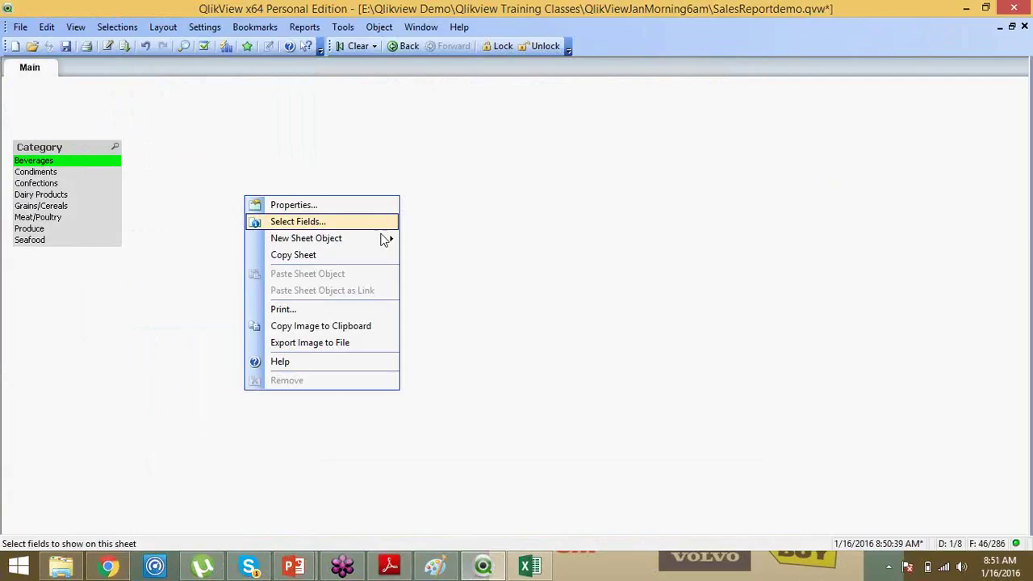
pyautogui.moveTo(385, 239)
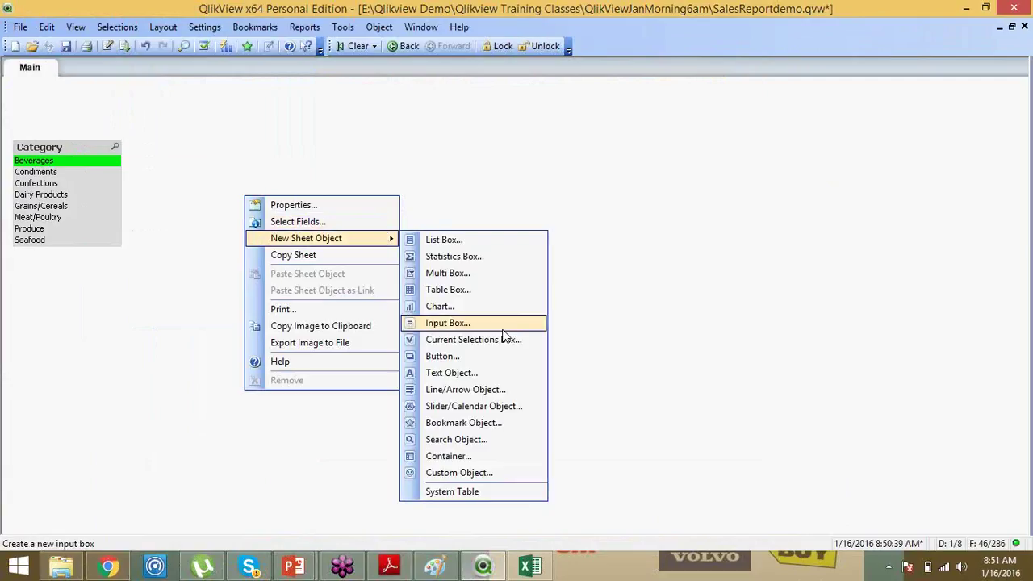
pyautogui.click(510, 239)
pyautogui.click(501, 179)
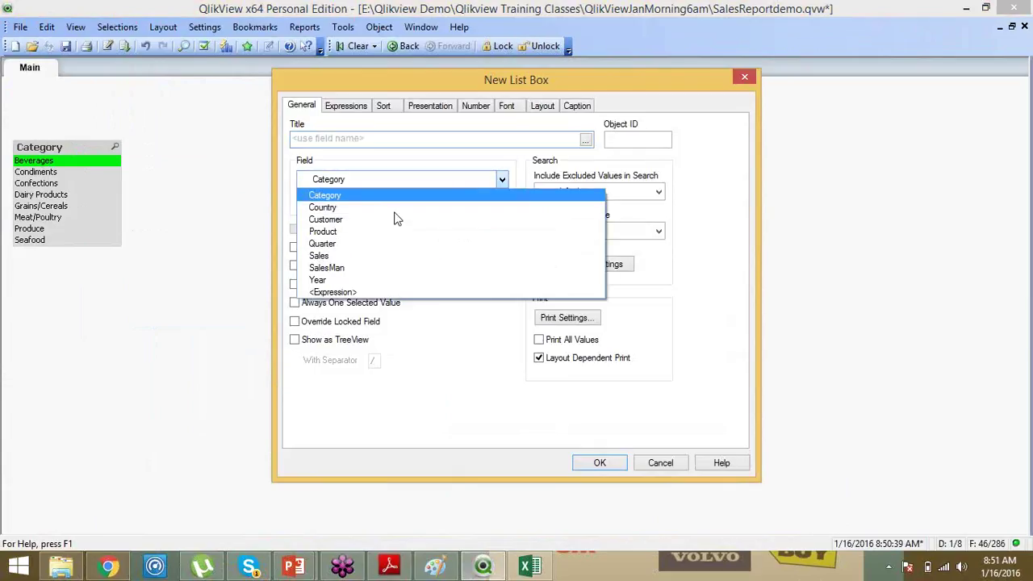
pyautogui.click(323, 208)
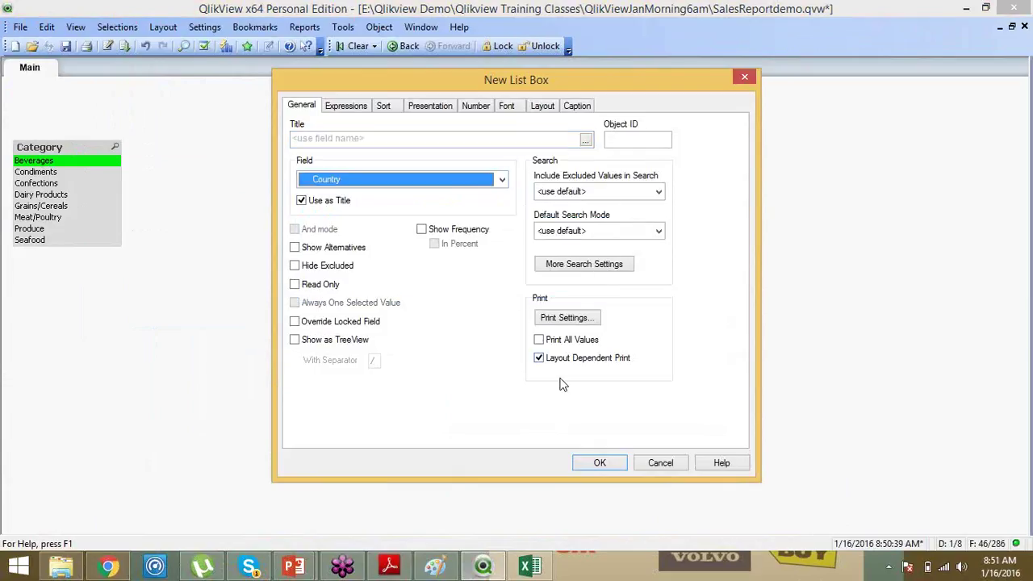
pyautogui.click(619, 467)
pyautogui.click(600, 462)
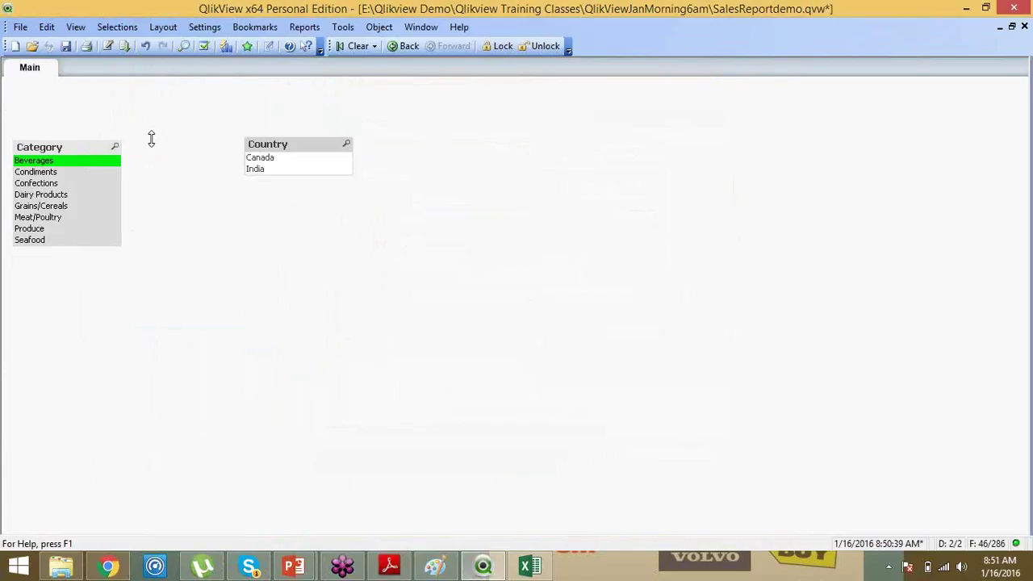
pyautogui.moveTo(71, 147); pyautogui.dragTo(88, 212)
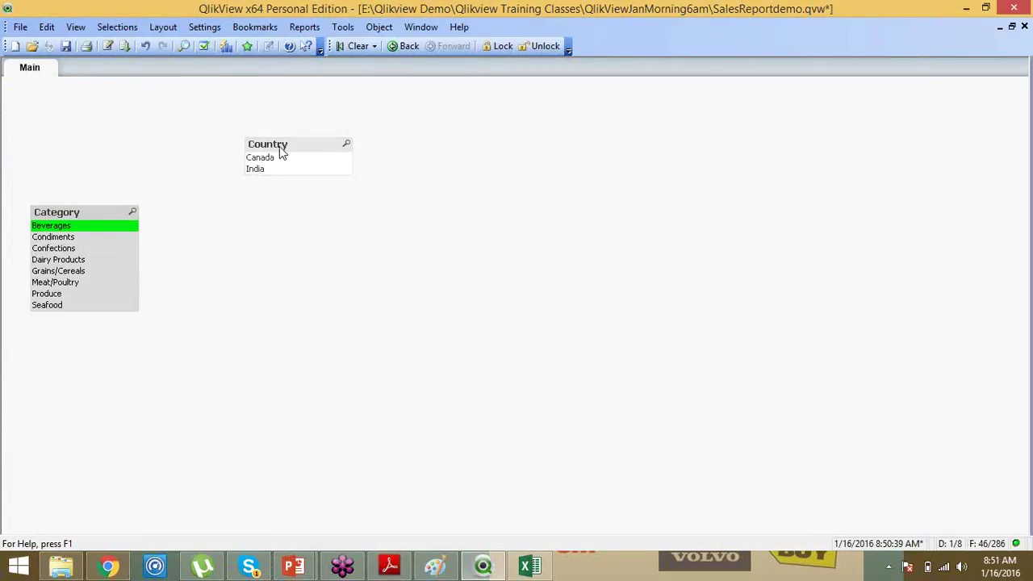
pyautogui.moveTo(277, 143); pyautogui.dragTo(63, 167)
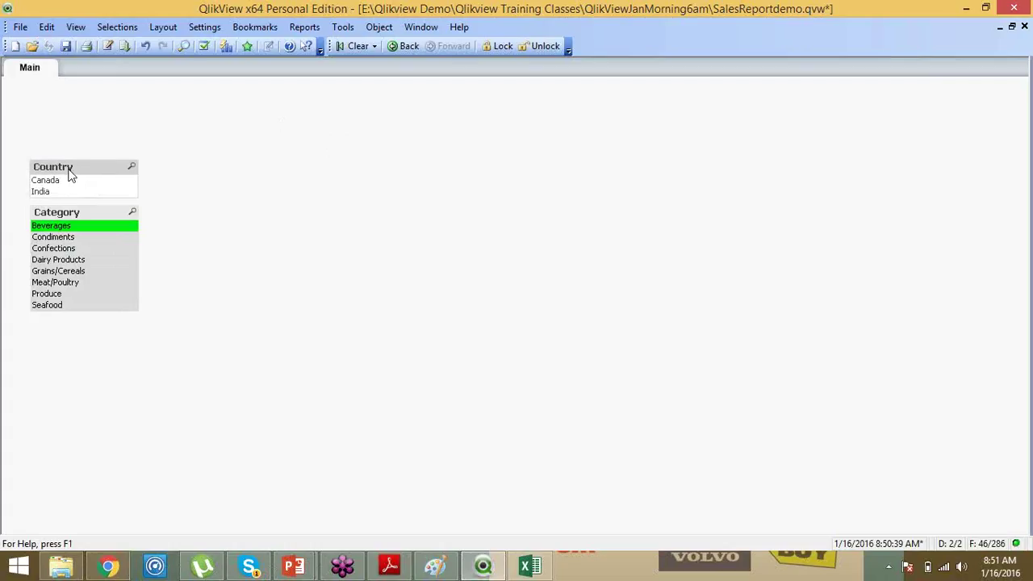
# - Add a list box for the Year field to the Main sheet, using the field name as its title
pyautogui.rightClick(261, 176)
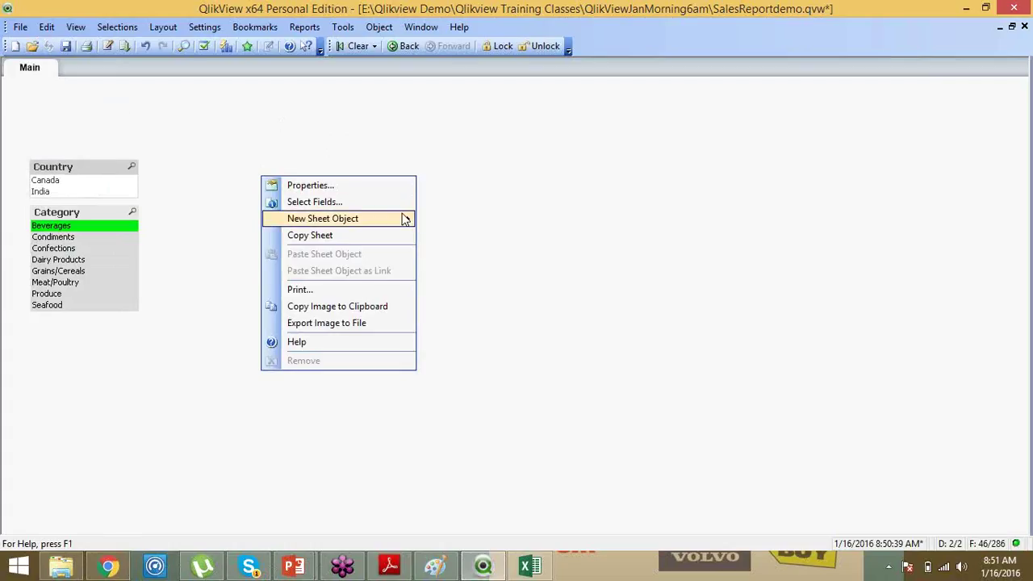
pyautogui.moveTo(404, 219)
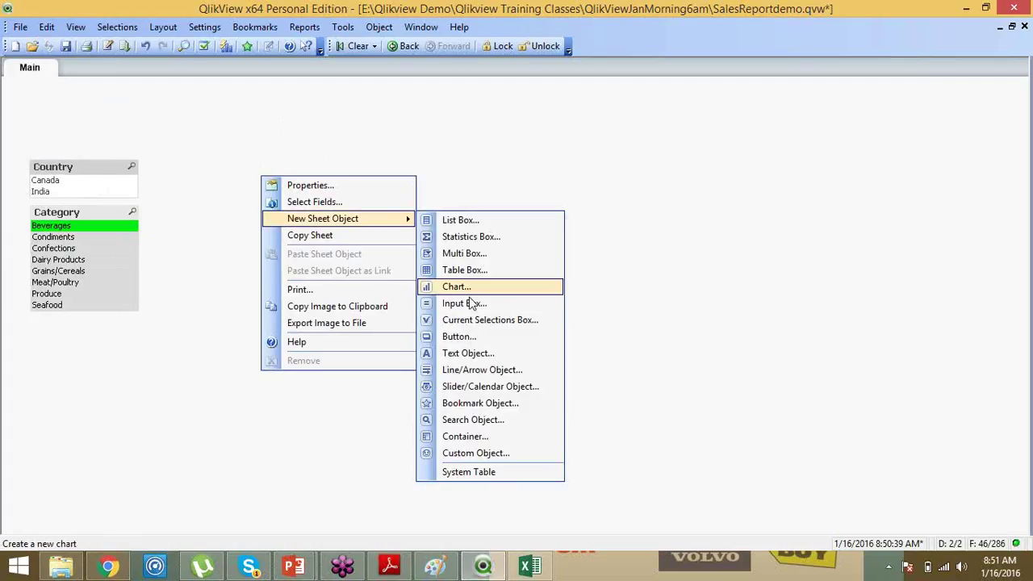
pyautogui.click(480, 219)
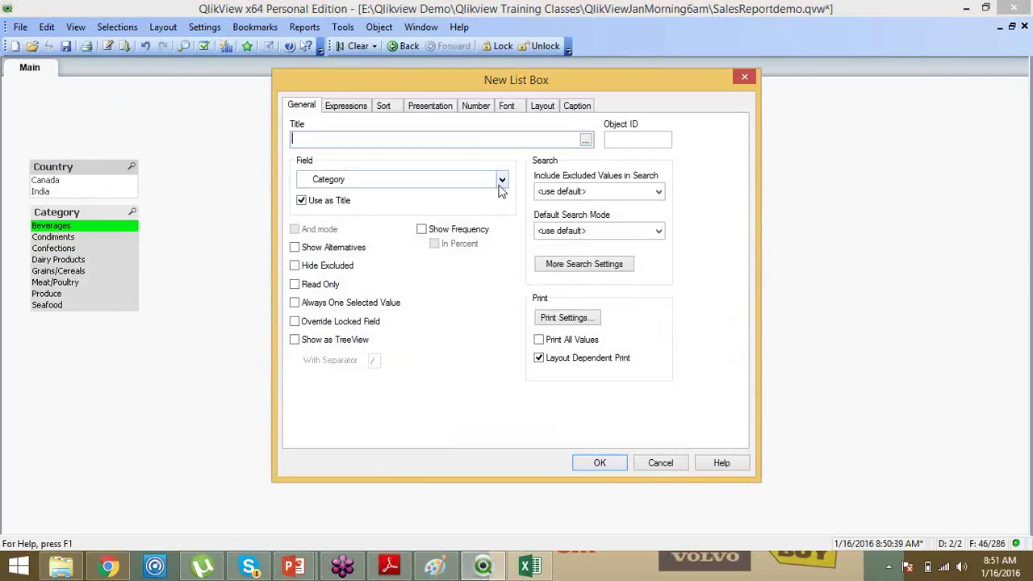
pyautogui.click(501, 184)
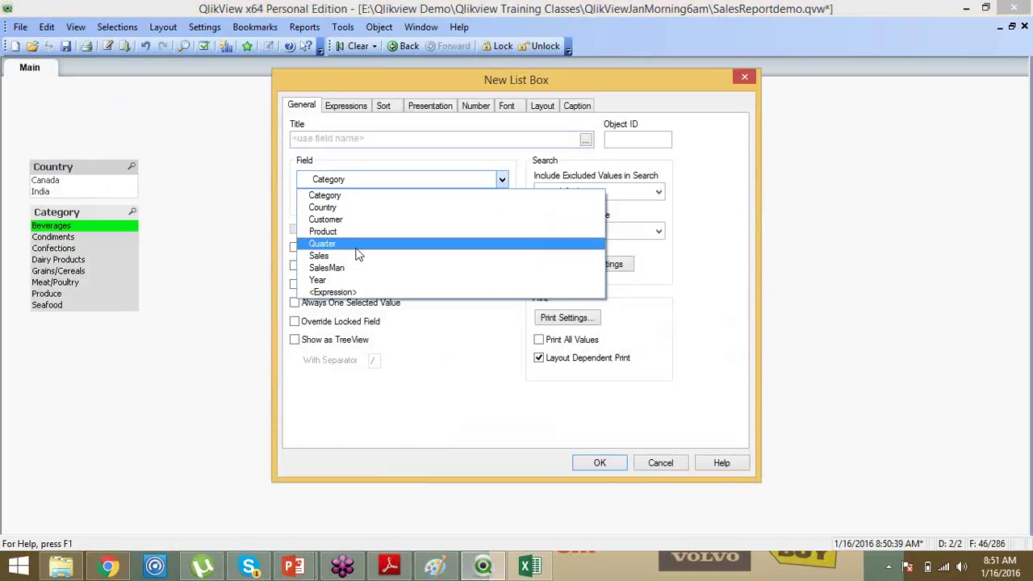
pyautogui.click(357, 247)
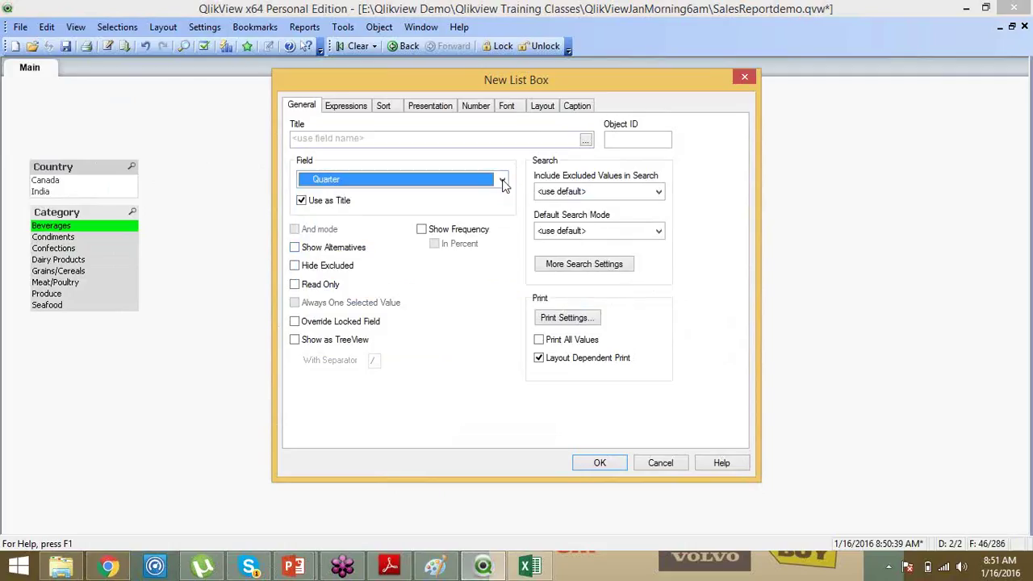
pyautogui.click(489, 184)
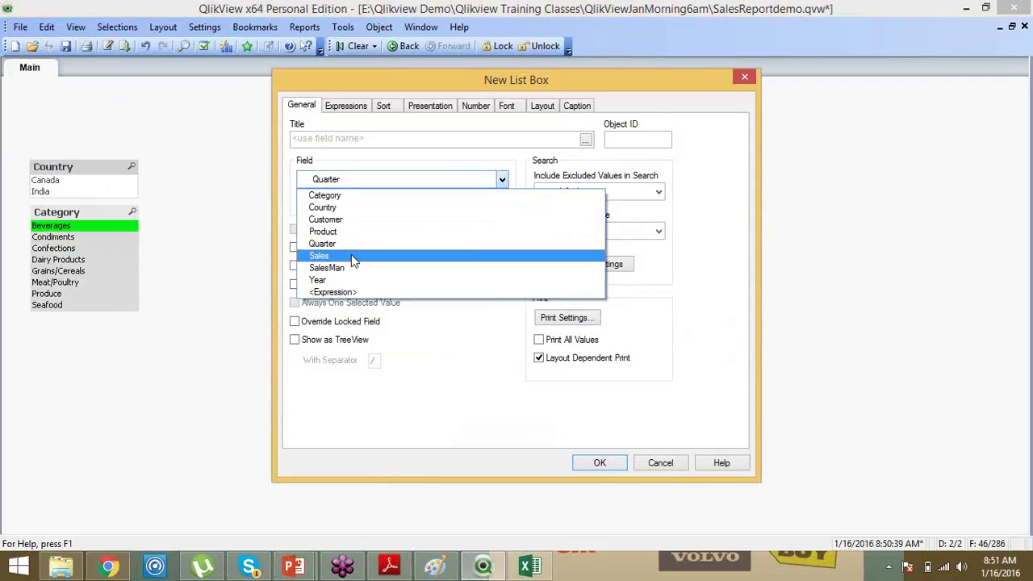
pyautogui.click(350, 280)
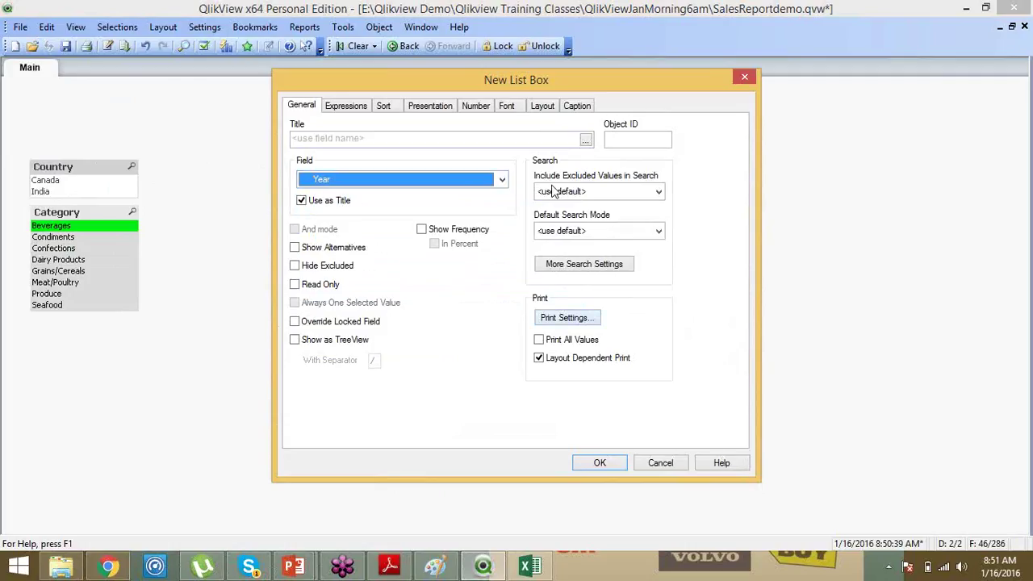
pyautogui.click(613, 470)
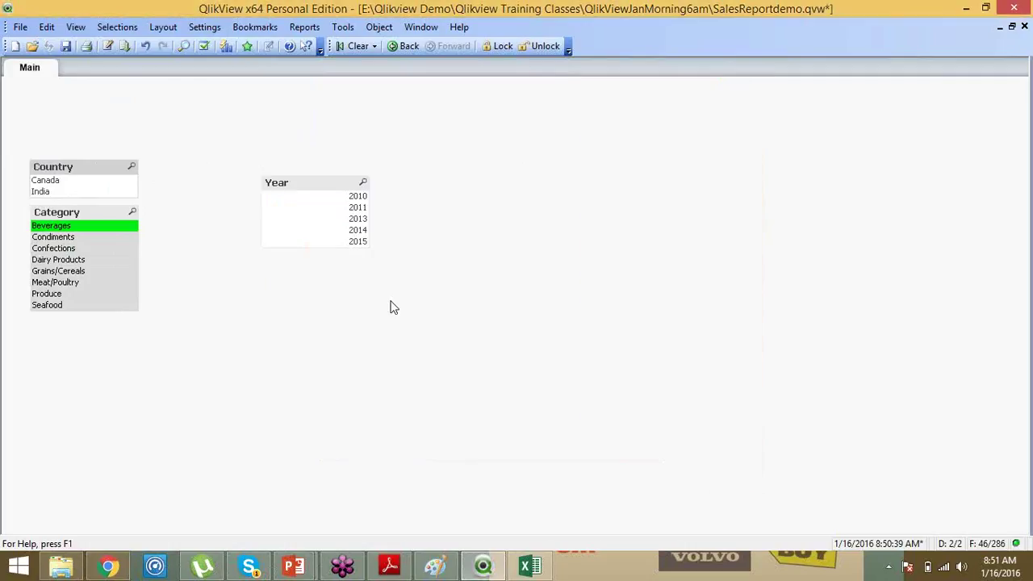
# - Turn off Single Column for the Year list box, widen it into one horizontal row and place it beside the Country list box
pyautogui.rightClick(343, 192)
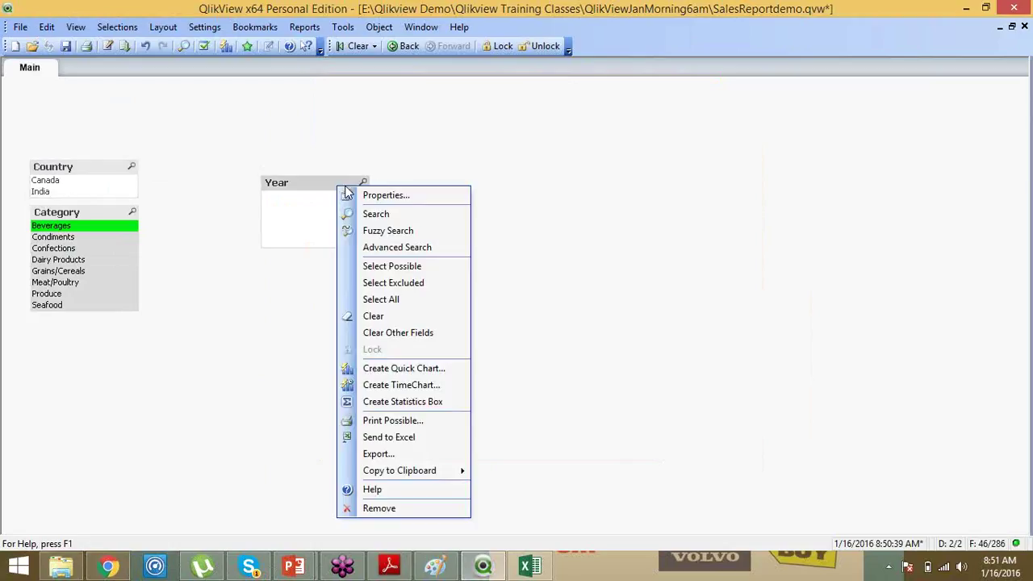
pyautogui.click(388, 196)
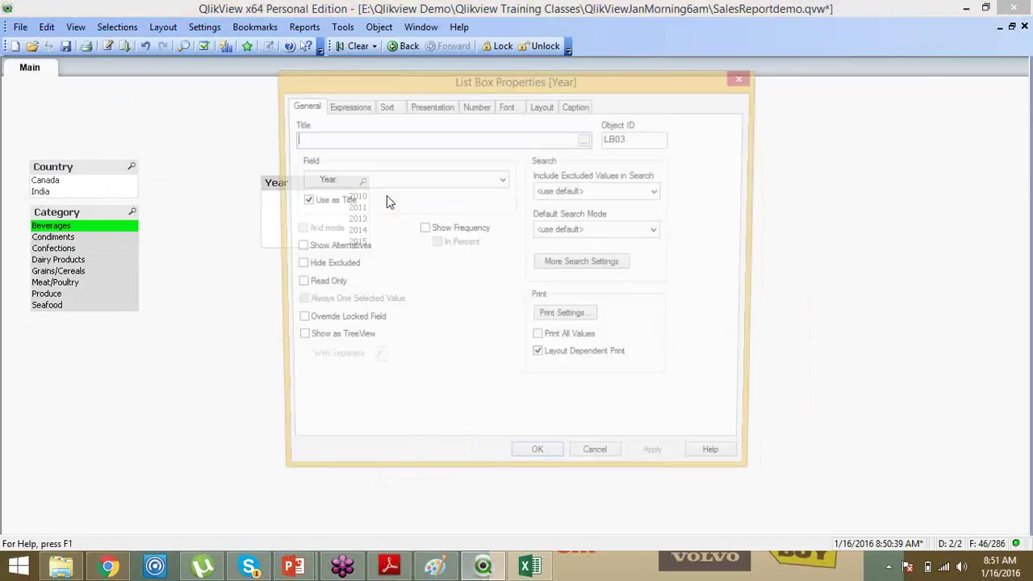
pyautogui.click(420, 109)
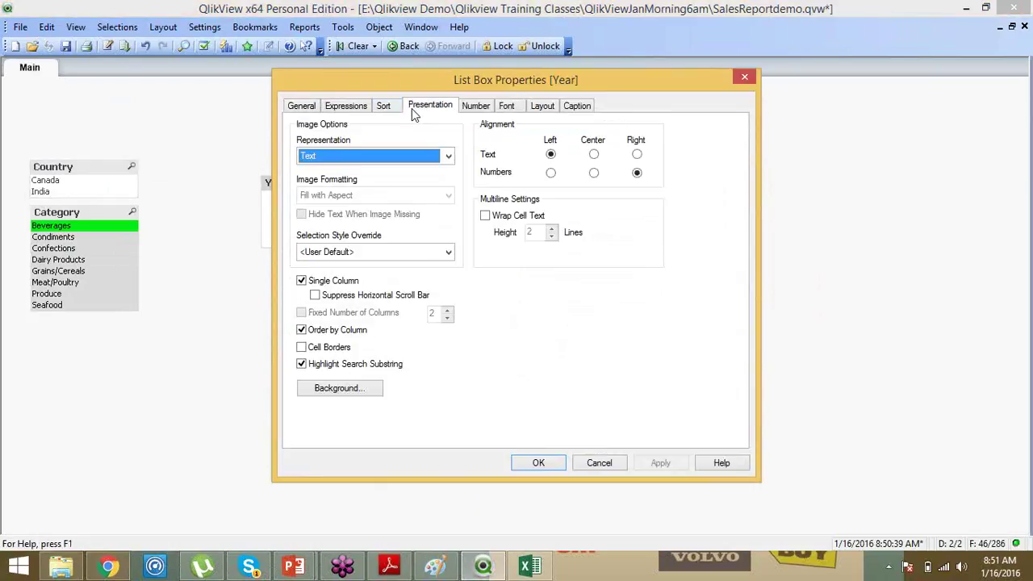
pyautogui.click(303, 281)
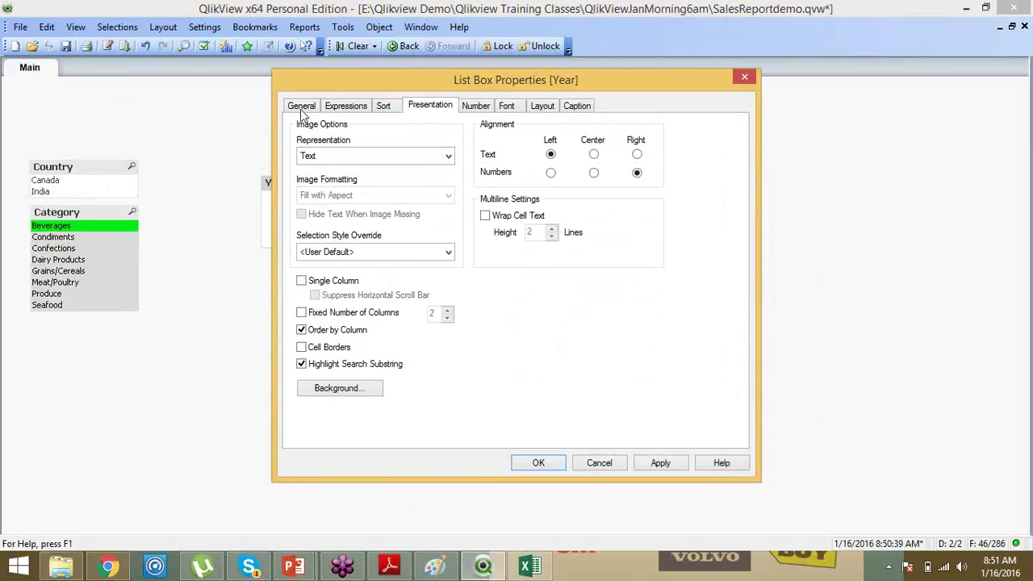
pyautogui.click(640, 464)
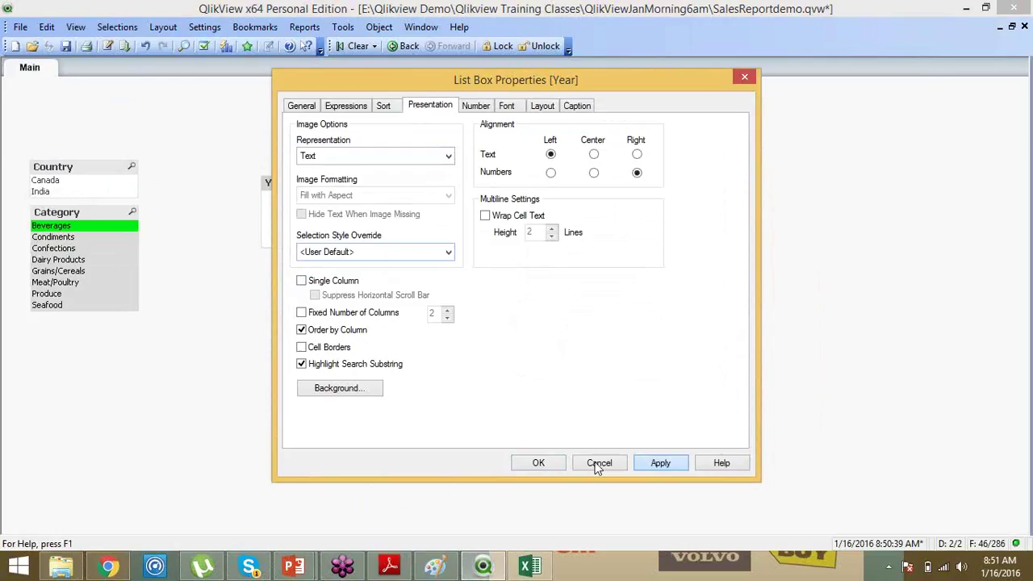
pyautogui.click(528, 466)
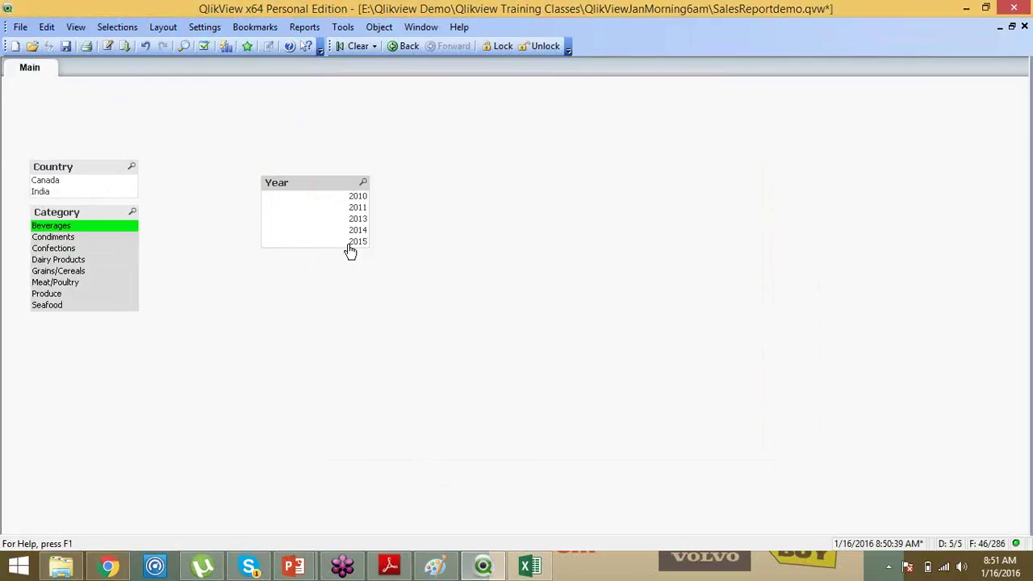
pyautogui.moveTo(349, 218); pyautogui.dragTo(493, 198)
pyautogui.moveTo(380, 186); pyautogui.dragTo(289, 168)
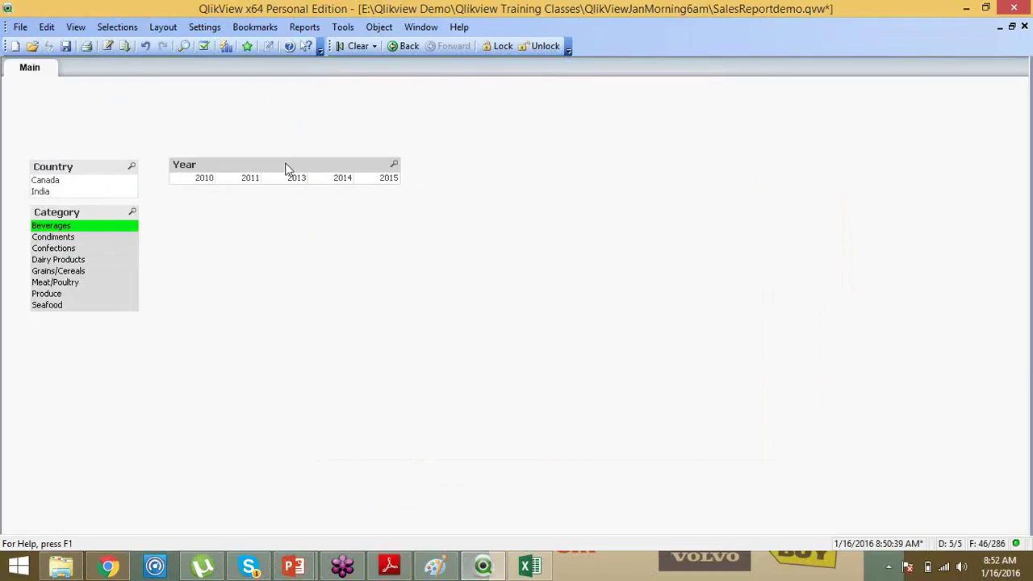
# - Add a list box for the Quarter field in the empty sheet area beyond the Year list box
pyautogui.rightClick(464, 188)
pyautogui.moveTo(589, 228)
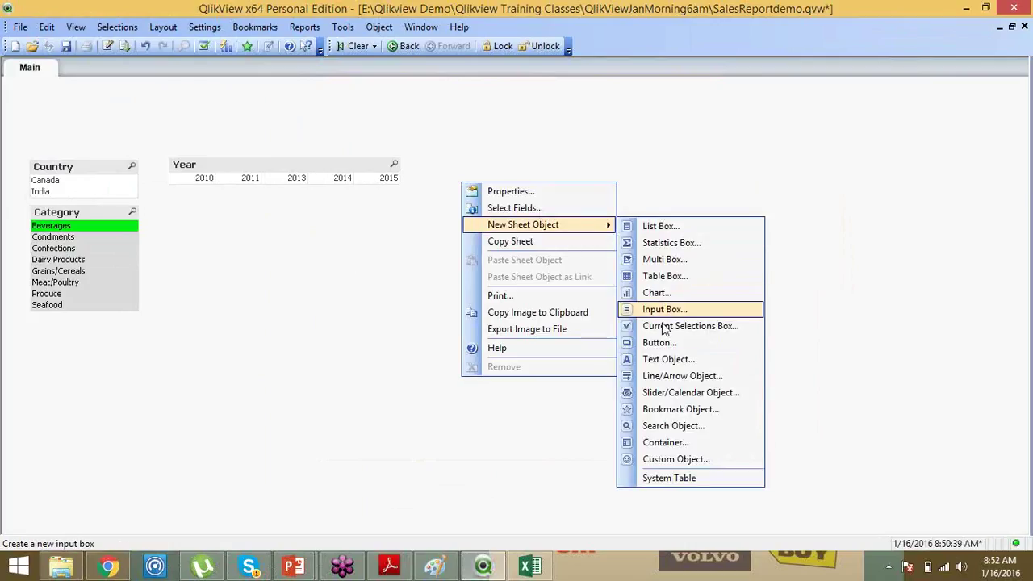
pyautogui.click(672, 227)
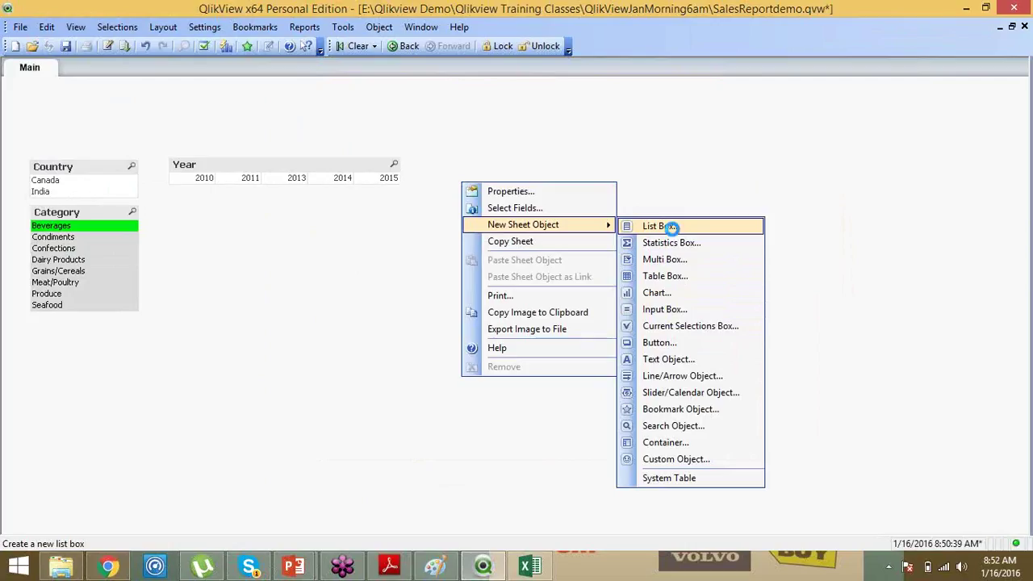
pyautogui.click(400, 179)
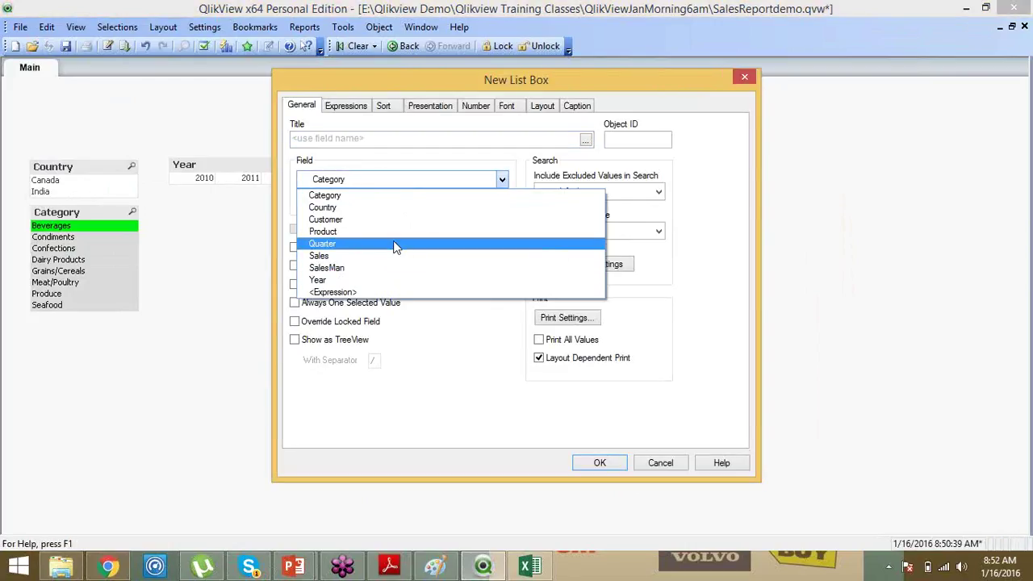
pyautogui.click(394, 246)
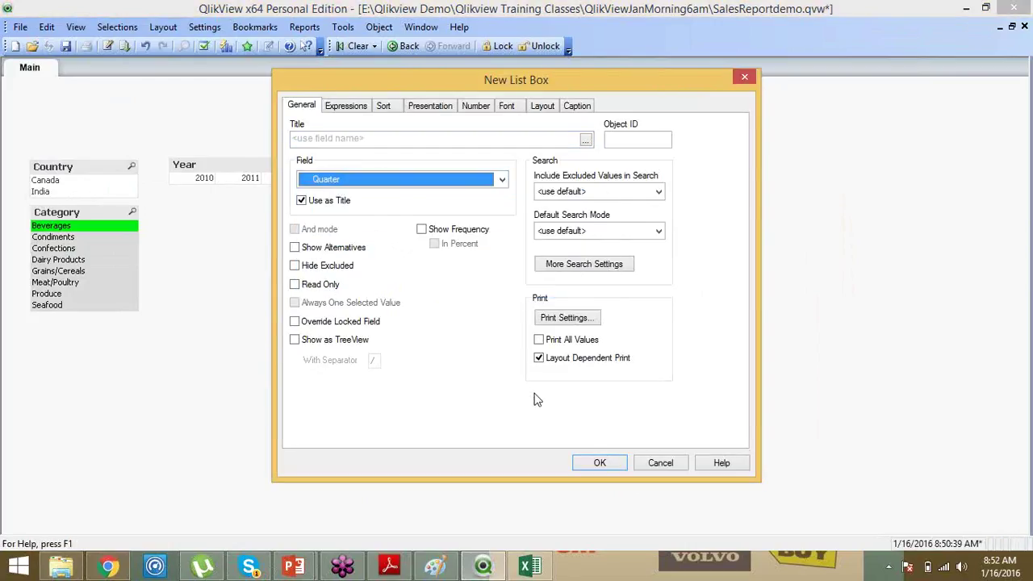
pyautogui.click(599, 463)
# - Turn off Single Column for the Quarter list box and apply the change
pyautogui.rightClick(506, 188)
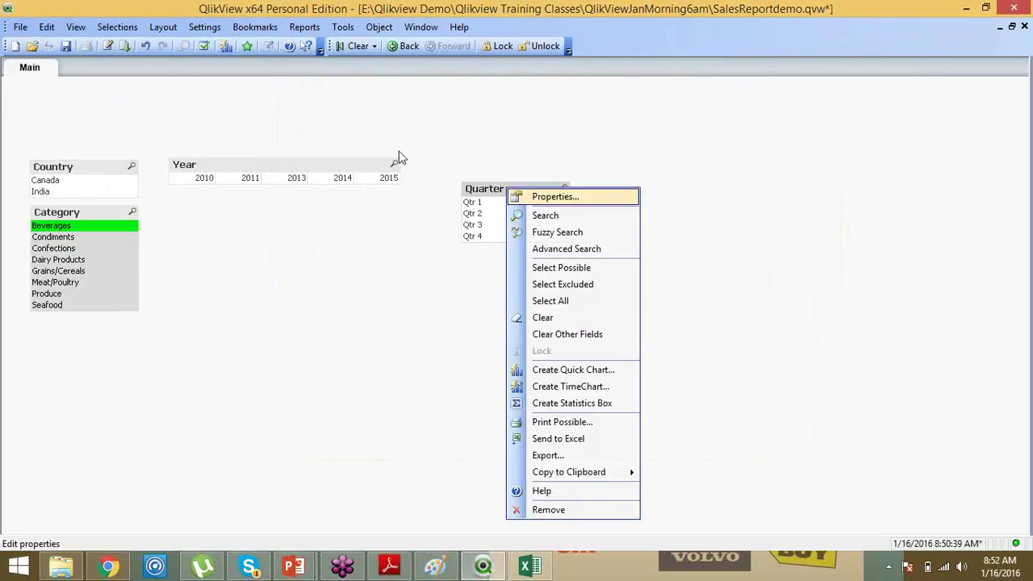
pyautogui.click(556, 196)
pyautogui.click(425, 106)
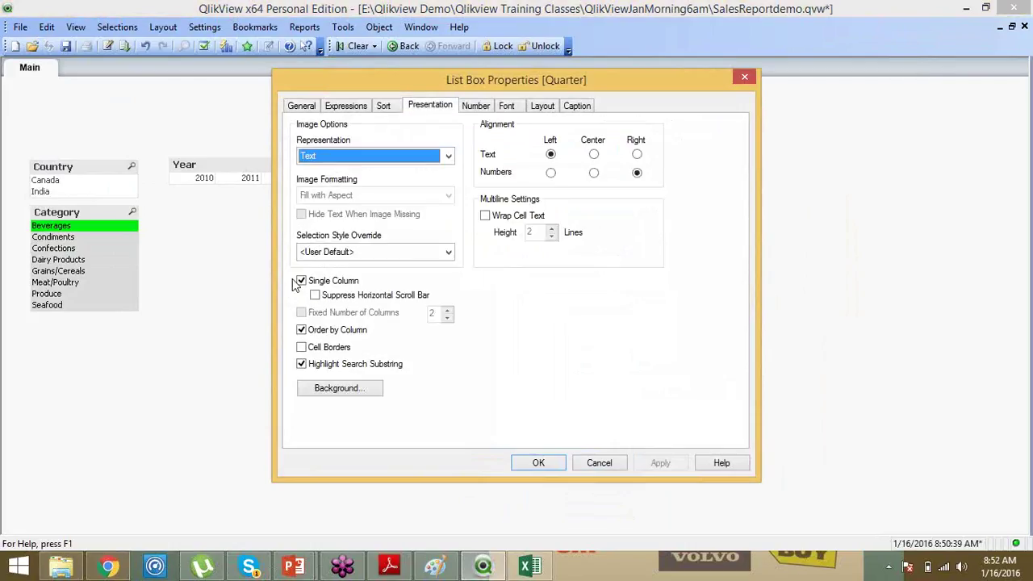
pyautogui.click(301, 281)
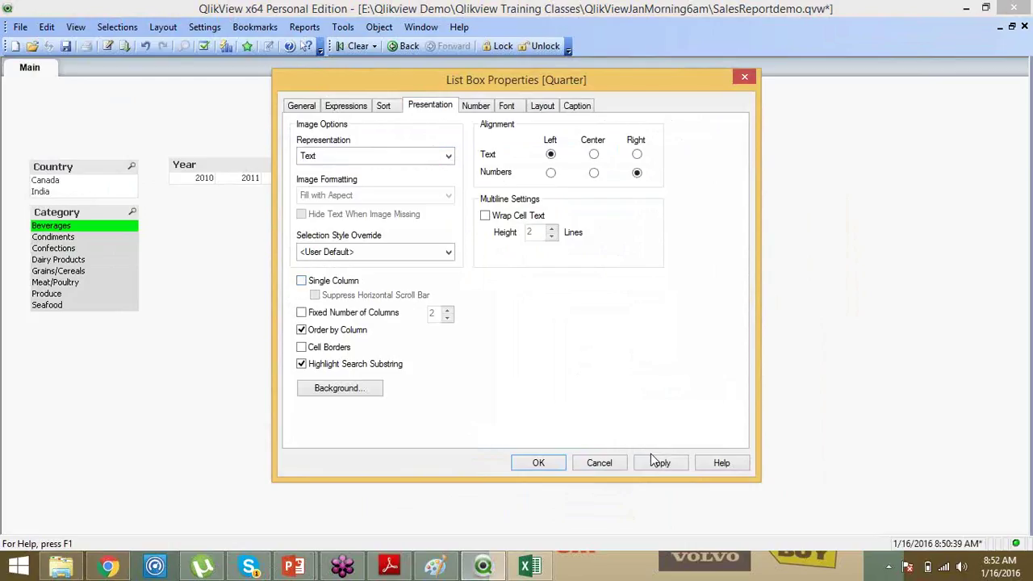
pyautogui.click(649, 464)
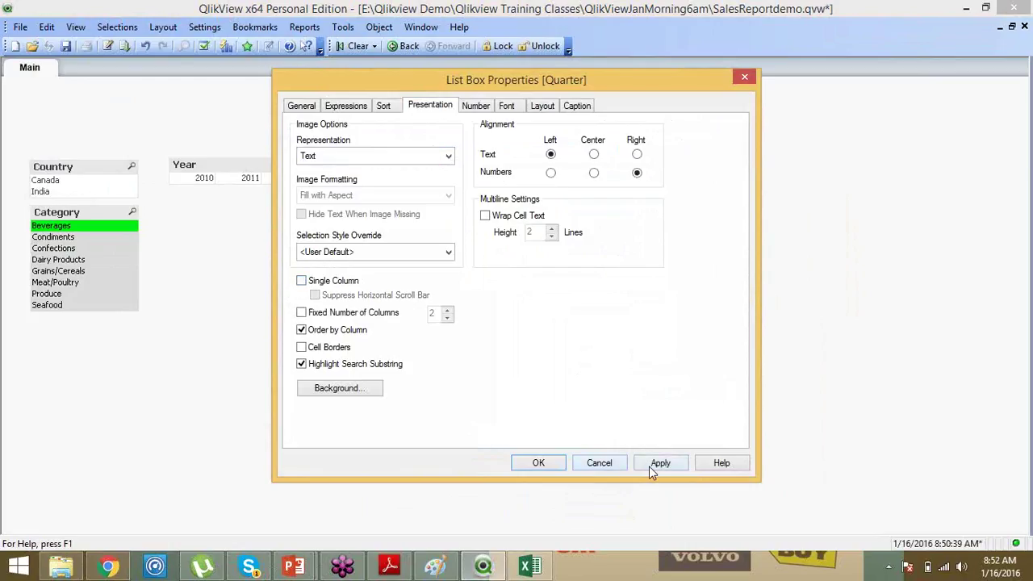
pyautogui.click(552, 468)
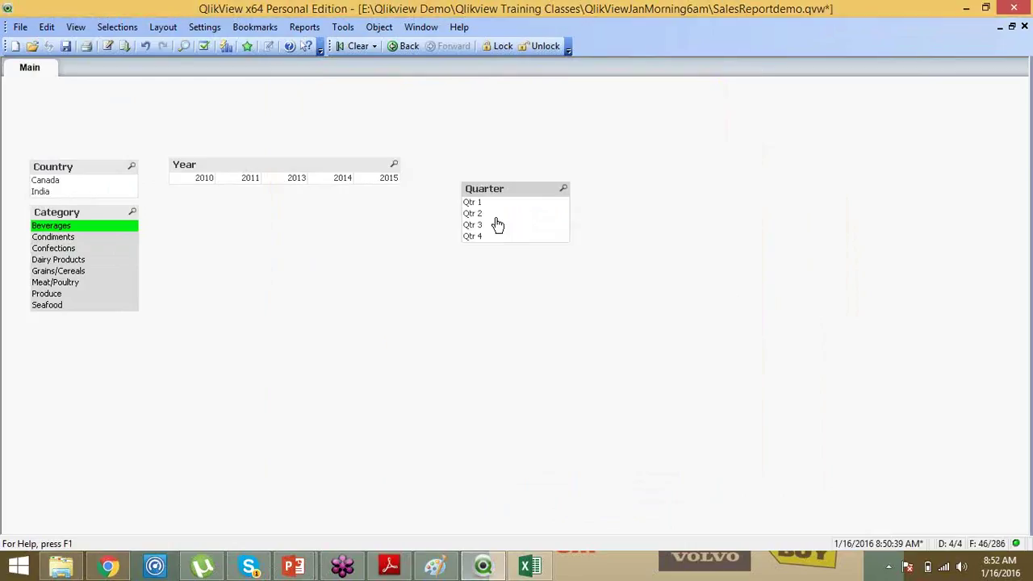
# - Flatten the Quarter list box into one horizontal row and place it beside the Year list box, aligned with it
pyautogui.rightClick(518, 192)
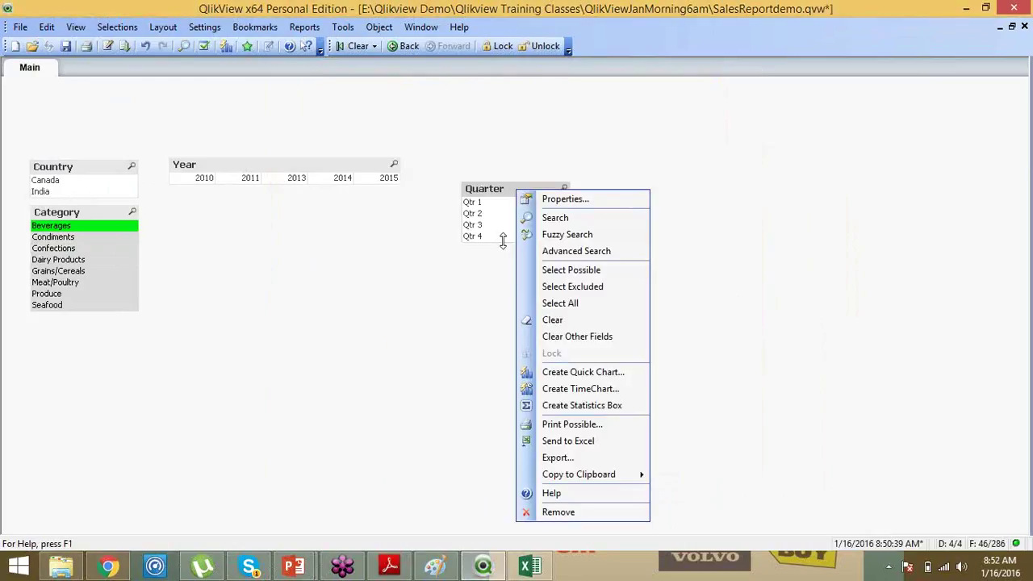
pyautogui.click(500, 200)
pyautogui.moveTo(510, 191); pyautogui.dragTo(461, 163)
pyautogui.click(501, 244)
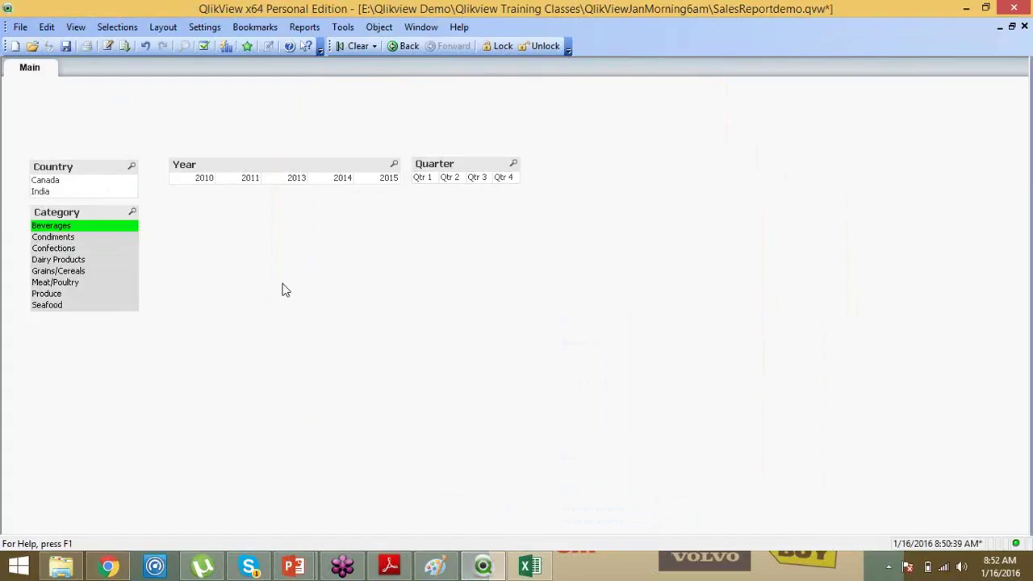
# - Create a new bar chart on the Main sheet with Year as its dimension
pyautogui.rightClick(206, 230)
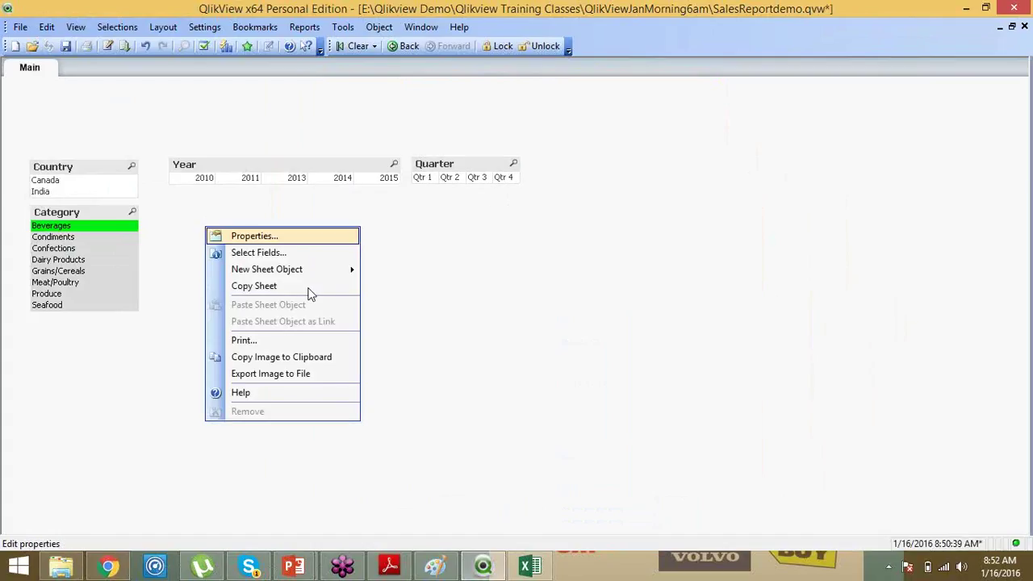
pyautogui.moveTo(328, 272)
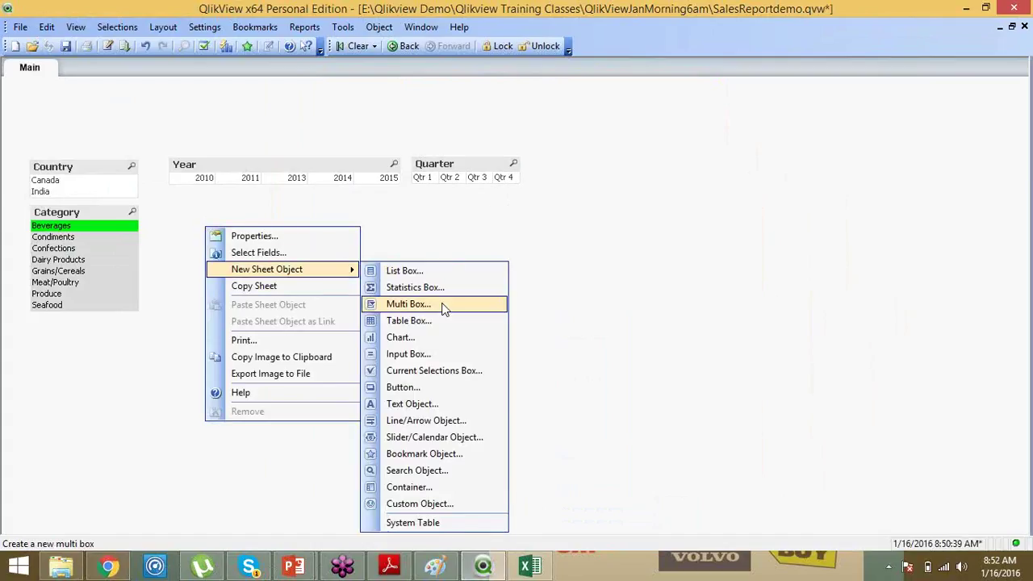
pyautogui.click(424, 344)
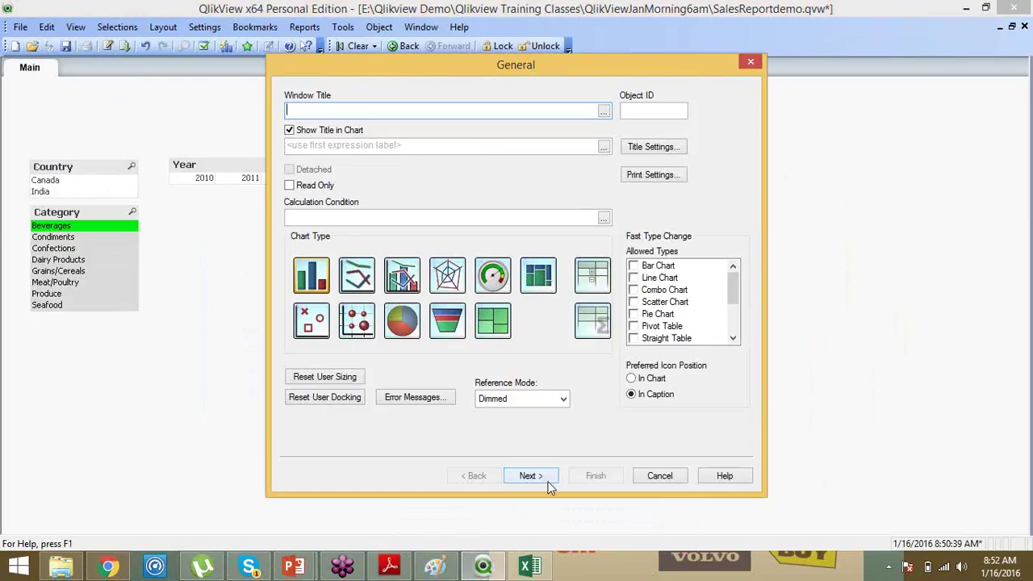
pyautogui.click(538, 476)
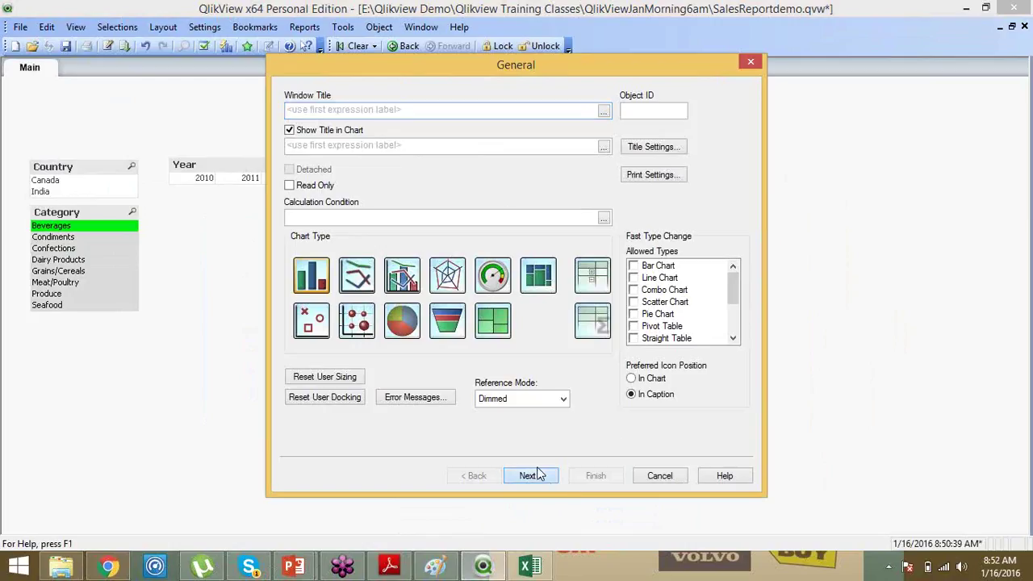
pyautogui.click(305, 197)
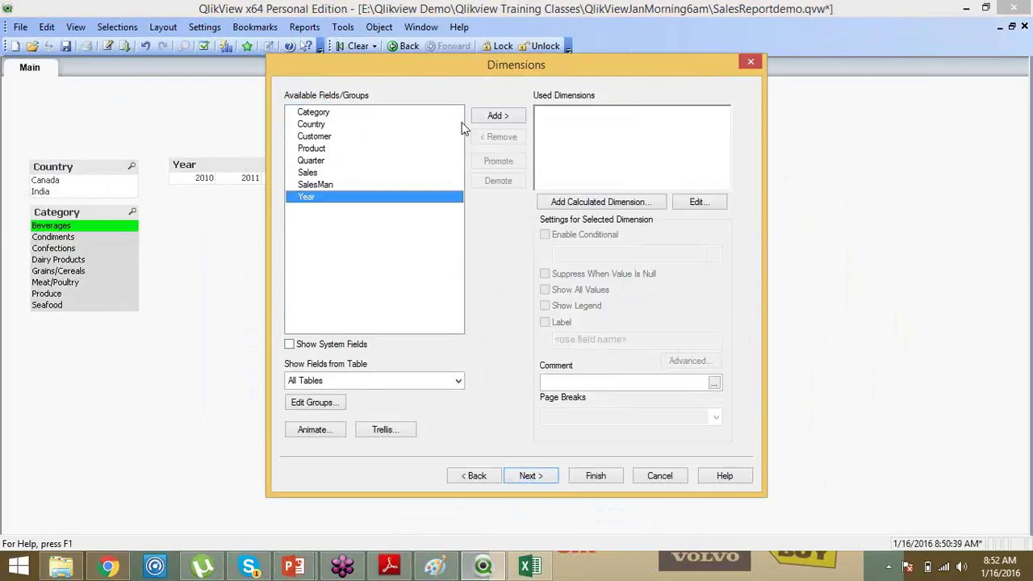
pyautogui.click(493, 117)
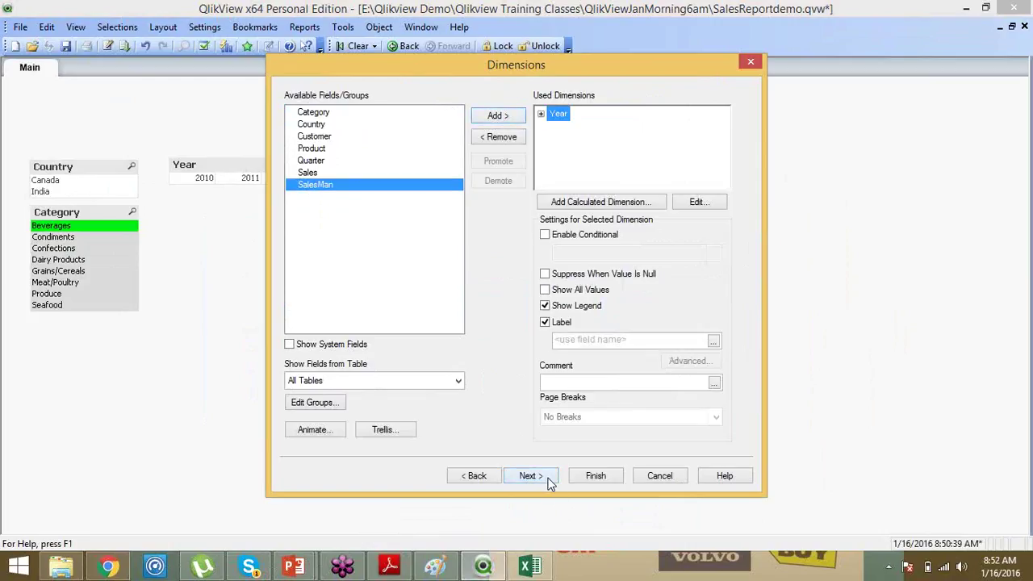
pyautogui.click(549, 477)
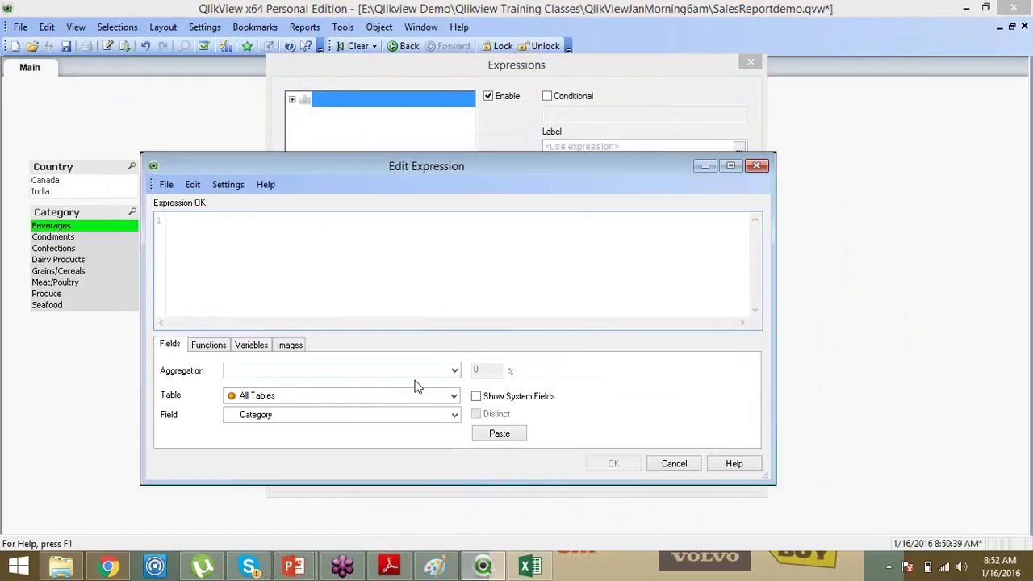
# - Define the chart expression as Sum (Sales), finish the chart and place it just below the Year list box
pyautogui.click(367, 372)
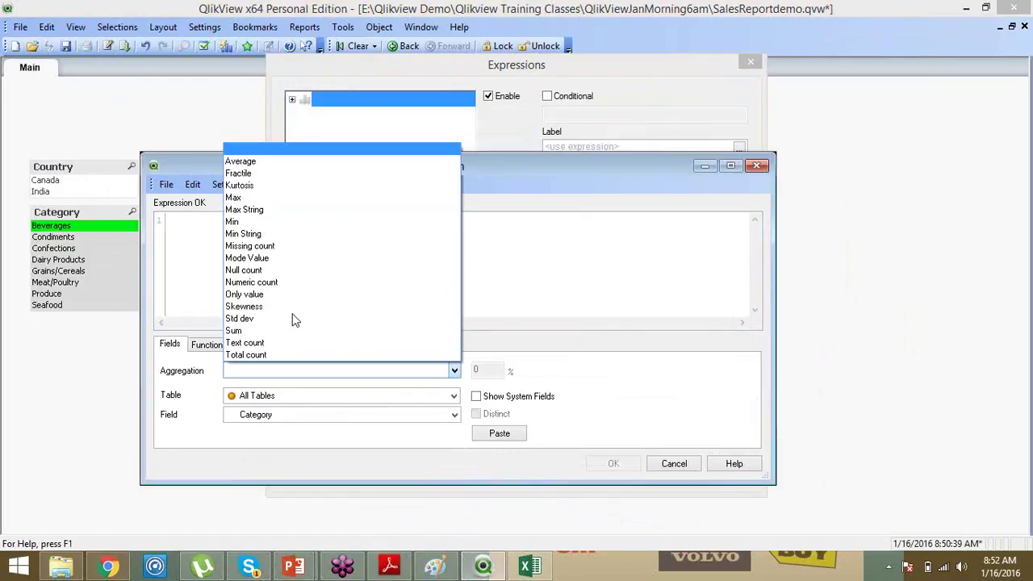
pyautogui.click(292, 331)
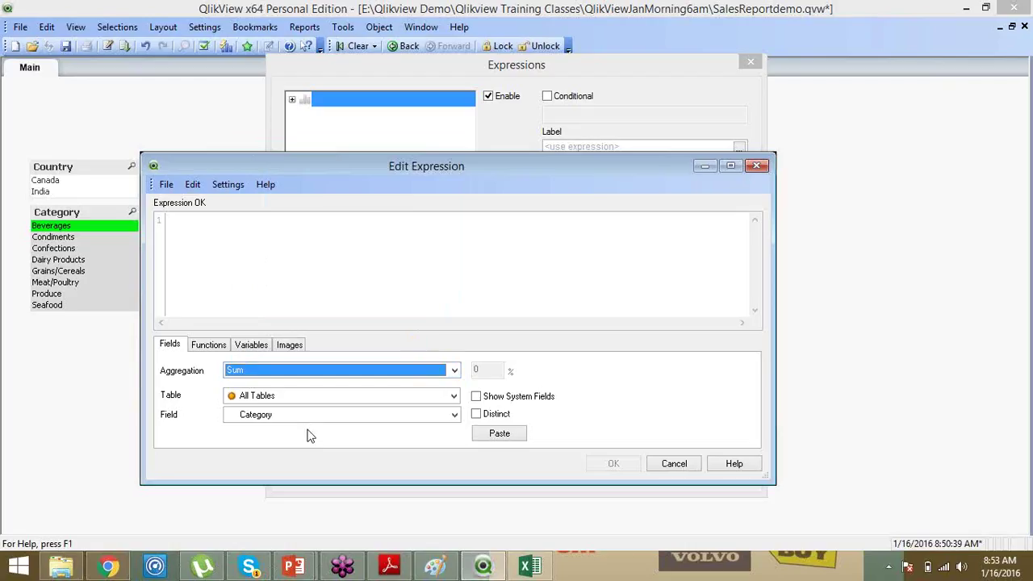
pyautogui.click(266, 414)
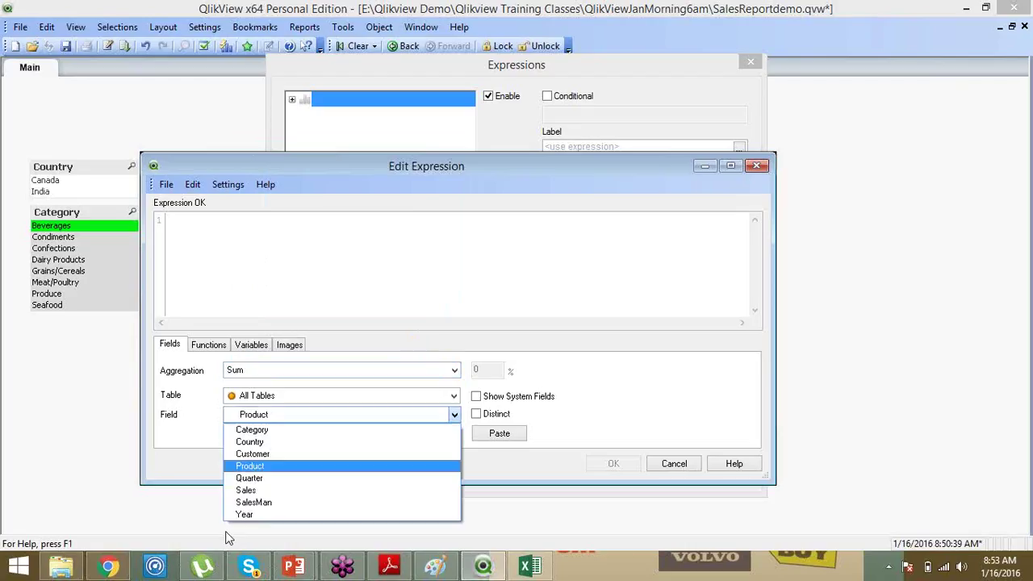
pyautogui.click(246, 490)
pyautogui.click(494, 436)
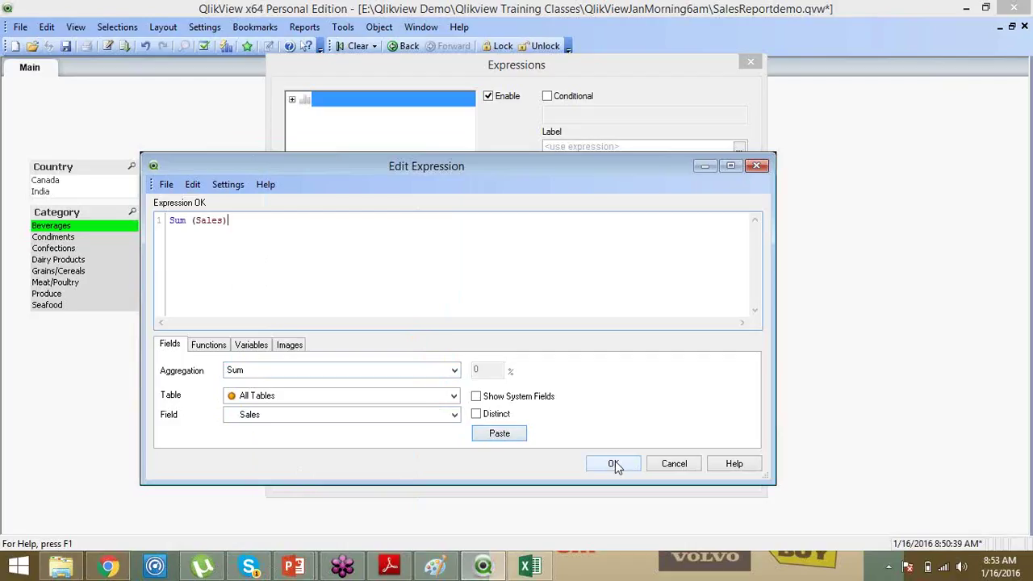
pyautogui.click(615, 463)
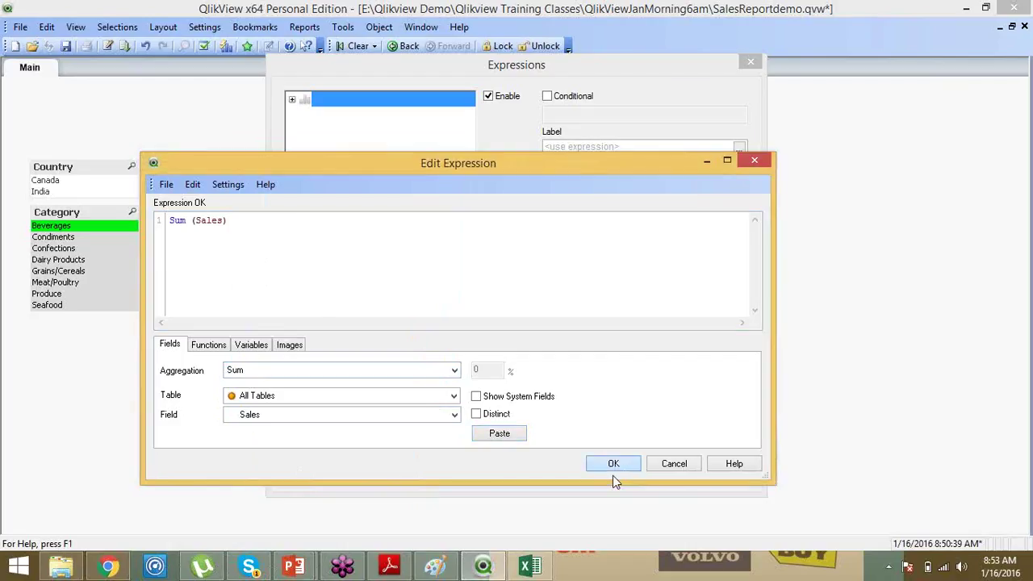
pyautogui.moveTo(461, 233); pyautogui.dragTo(431, 213)
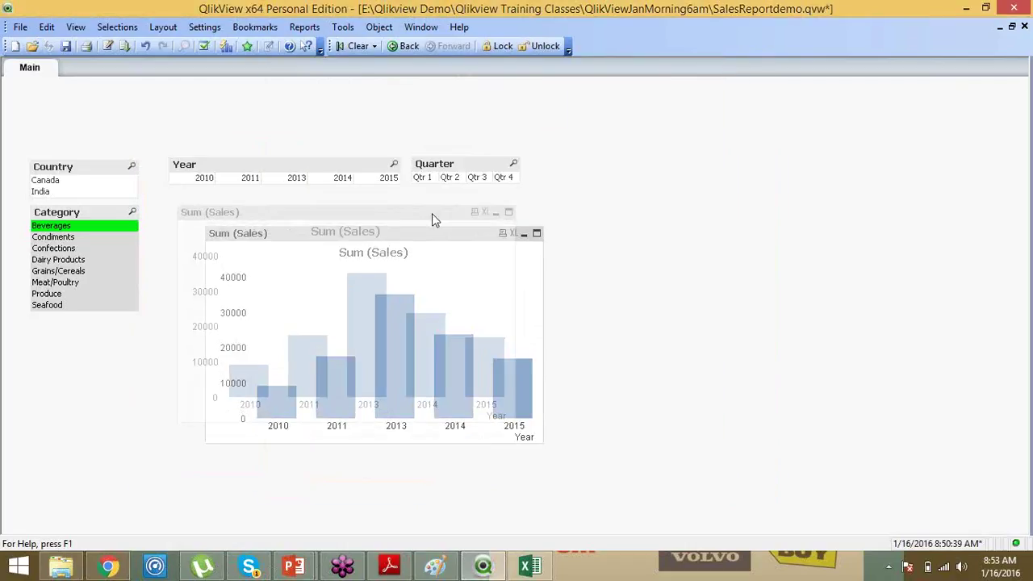
# - Turn on Multicolored for the Sum (Sales) chart so each year's bar gets its own colour
pyautogui.rightClick(432, 213)
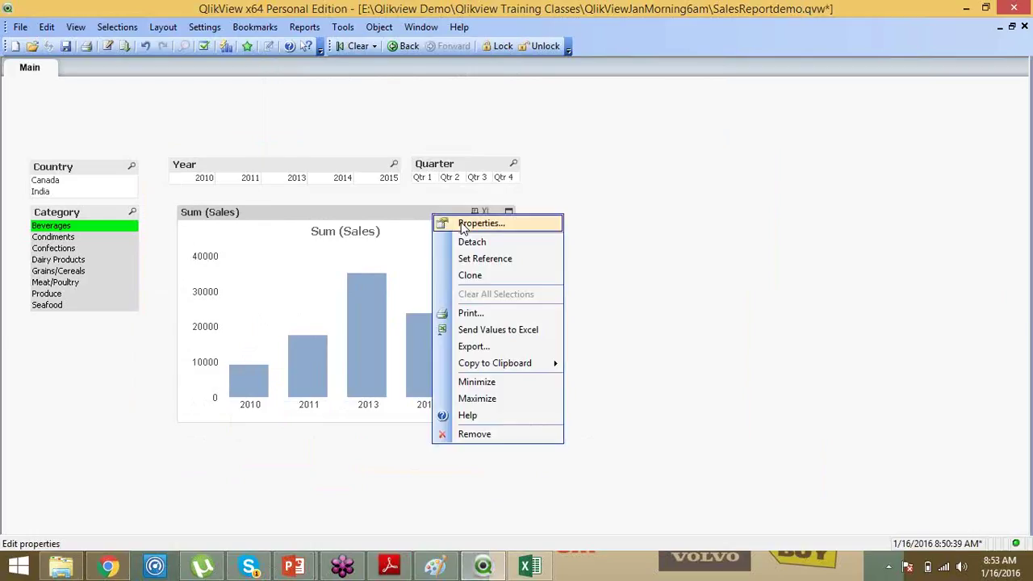
pyautogui.click(462, 226)
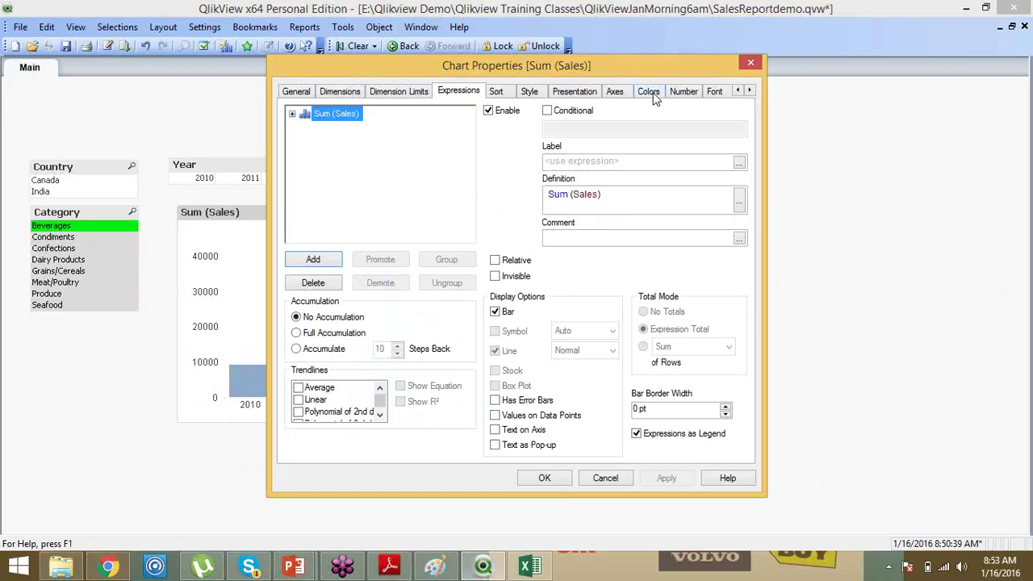
pyautogui.click(652, 94)
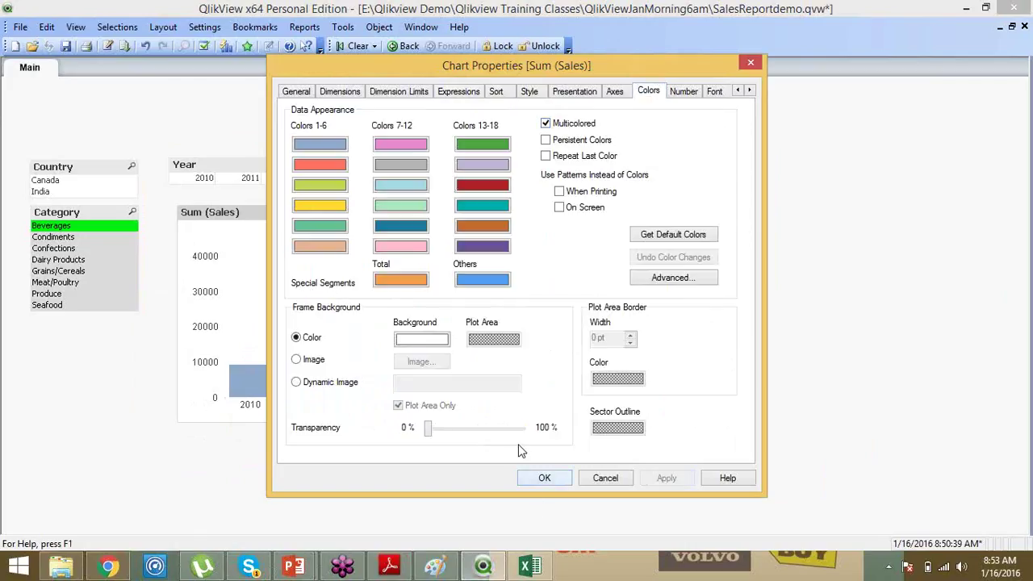
pyautogui.click(544, 478)
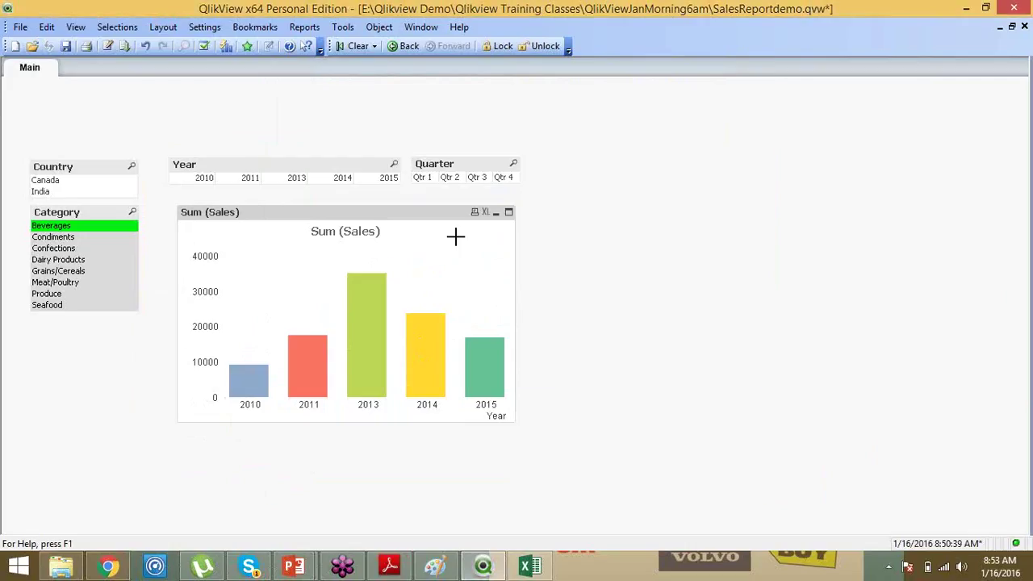
# - Apply the shadowed bar look to the Sum (Sales) chart and shorten the chart from its lower edge
pyautogui.rightClick(453, 214)
pyautogui.click(494, 222)
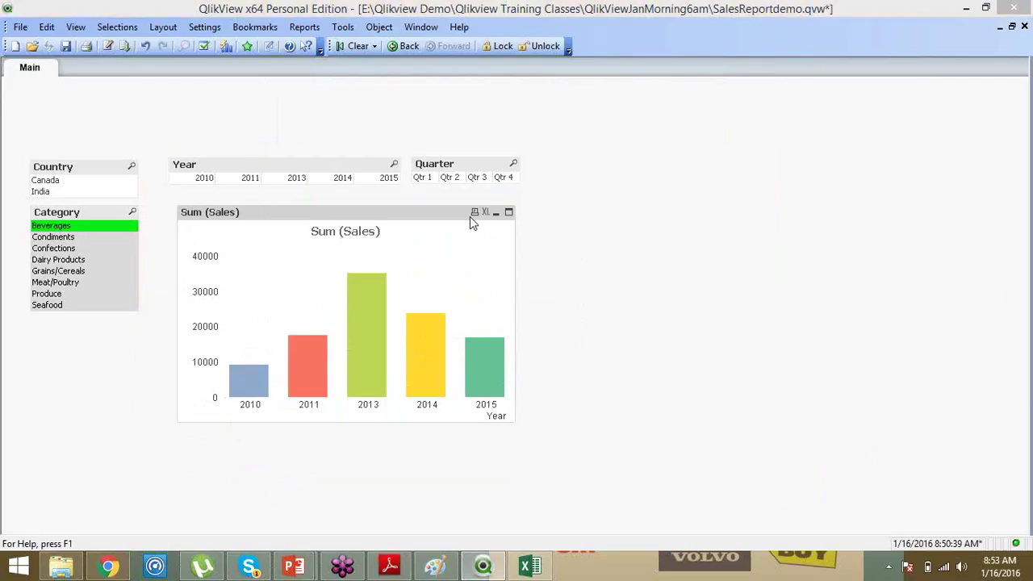
pyautogui.click(528, 91)
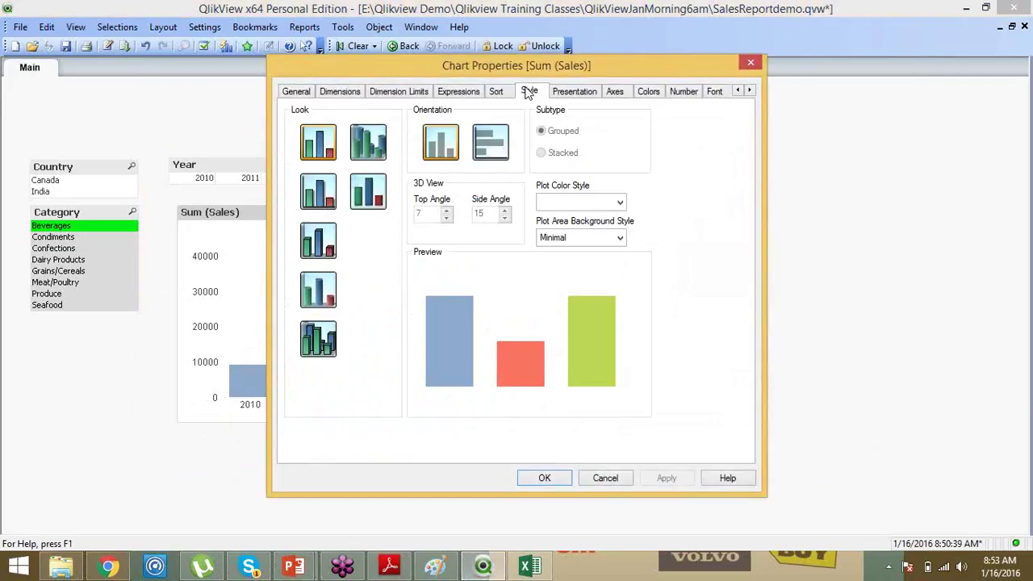
pyautogui.click(323, 192)
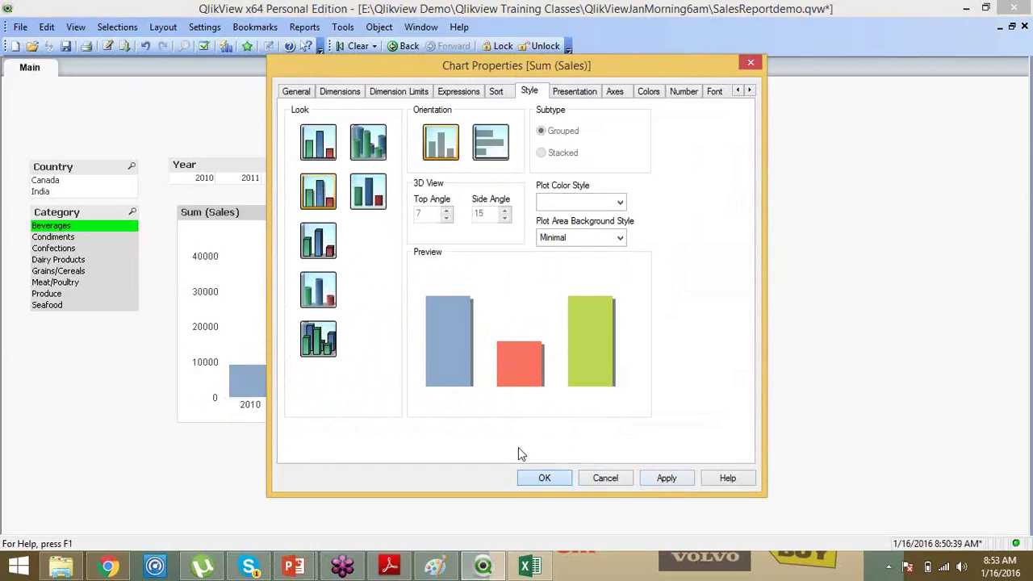
pyautogui.click(545, 478)
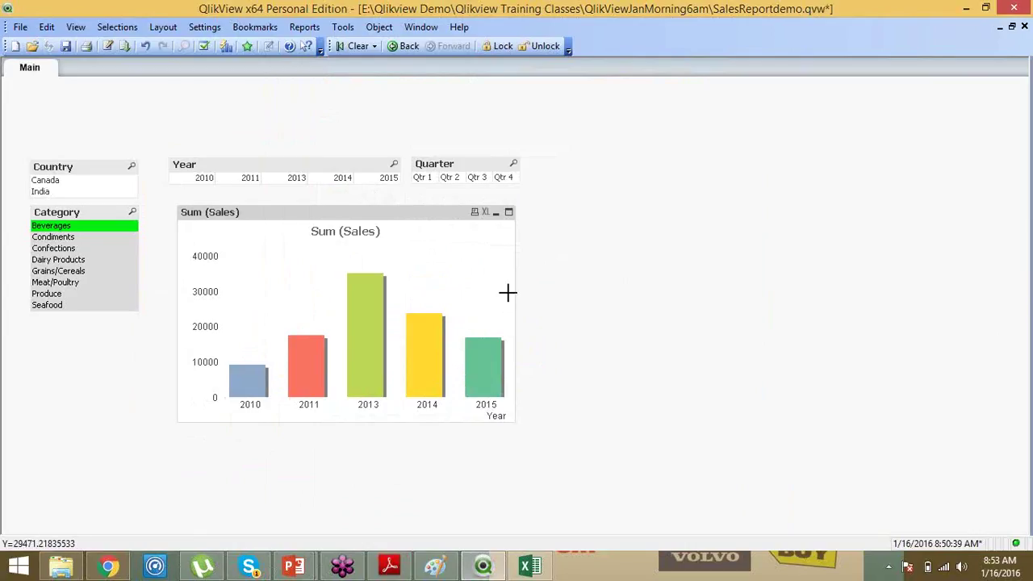
pyautogui.moveTo(412, 424); pyautogui.dragTo(396, 387)
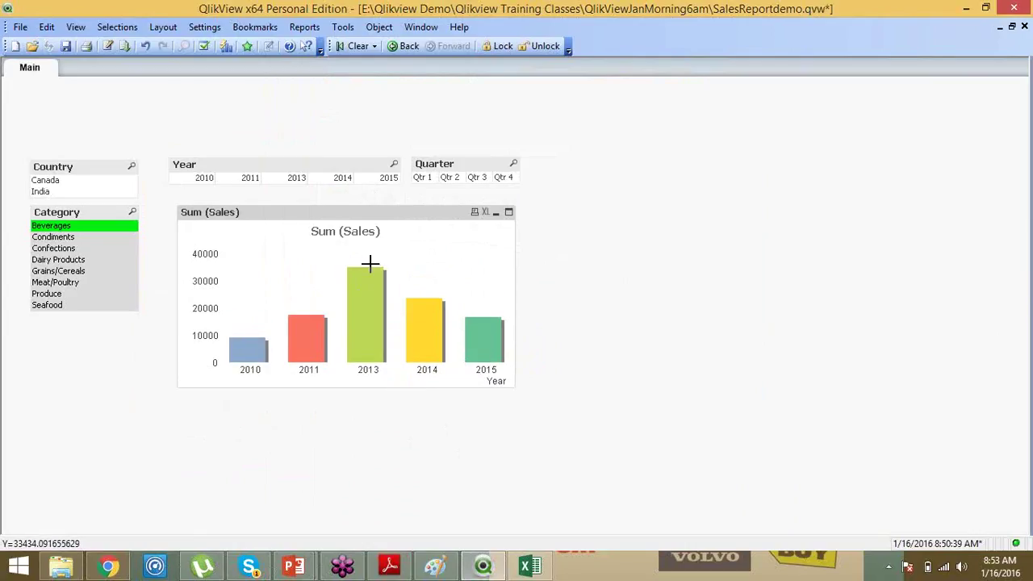
# - Enable Values on Data Points and Text as Pop-up for the Sum (Sales) expression, leaving Text on Axis off, and apply the changes
pyautogui.rightClick(395, 227)
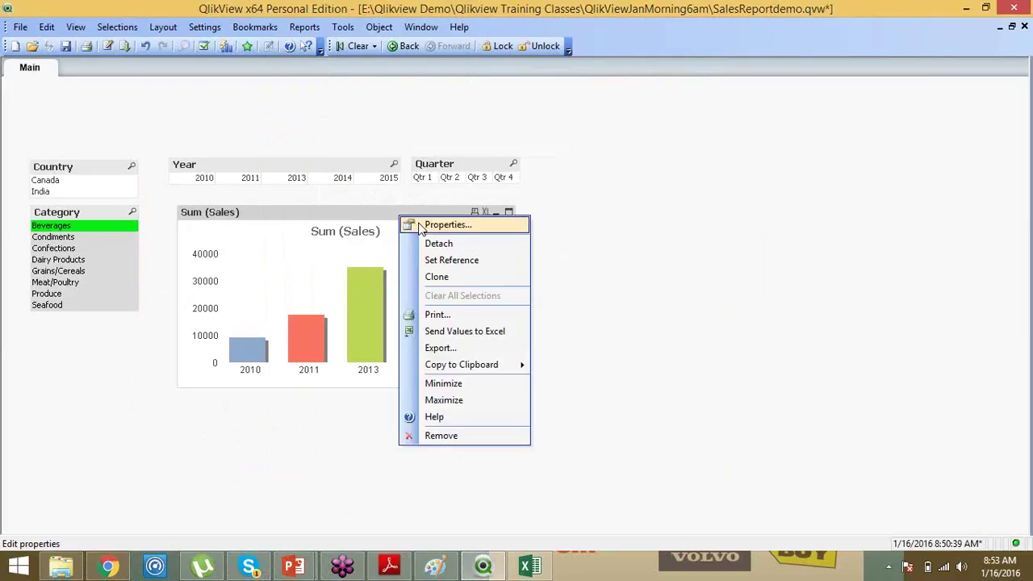
pyautogui.click(418, 230)
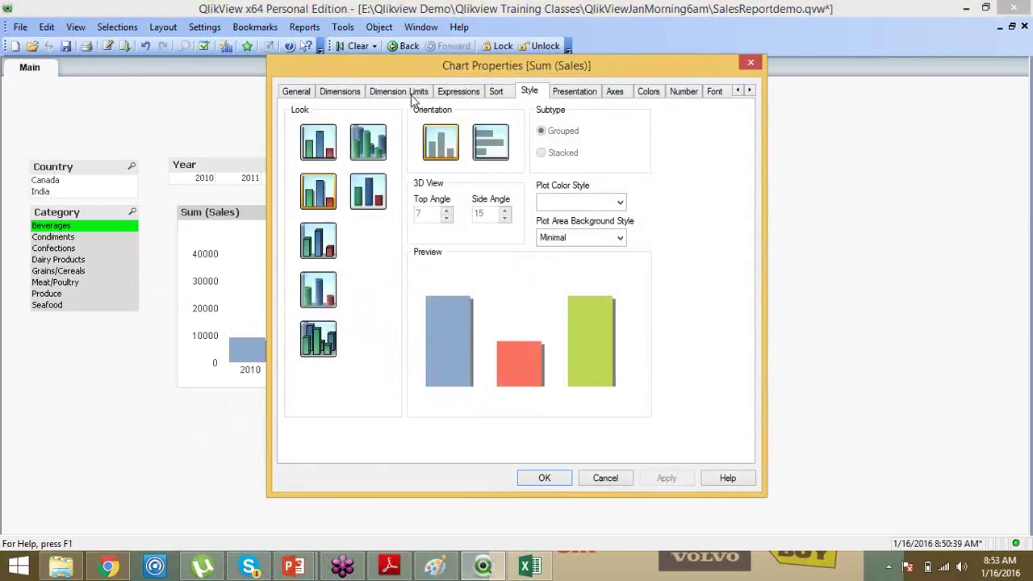
pyautogui.click(458, 92)
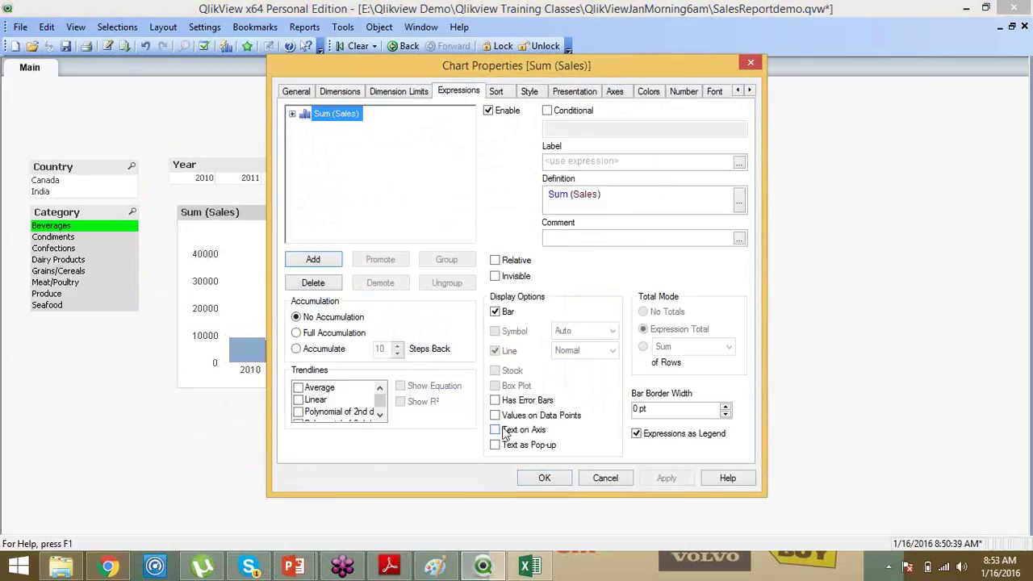
pyautogui.click(495, 430)
pyautogui.click(495, 444)
pyautogui.click(495, 415)
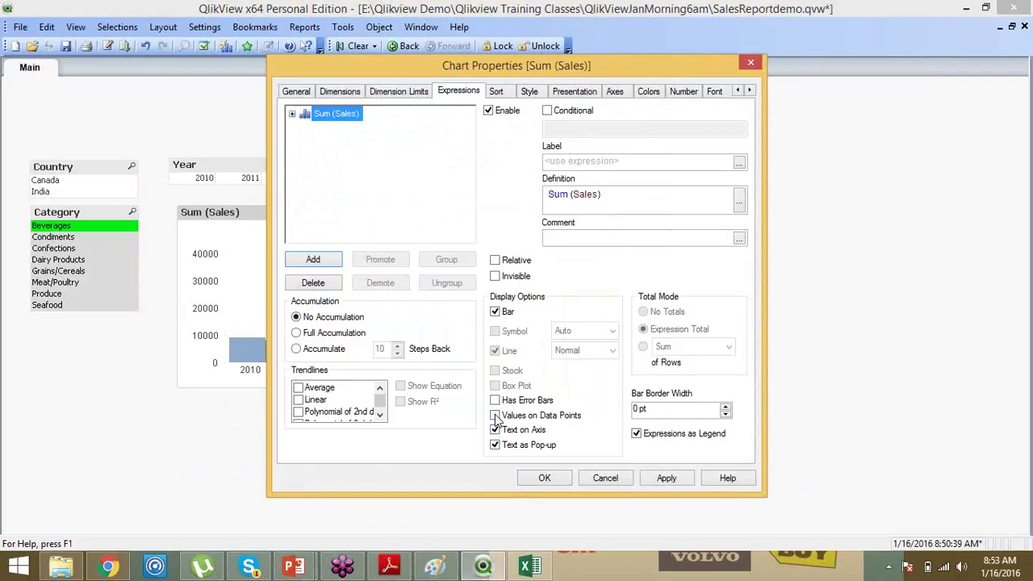
pyautogui.click(495, 430)
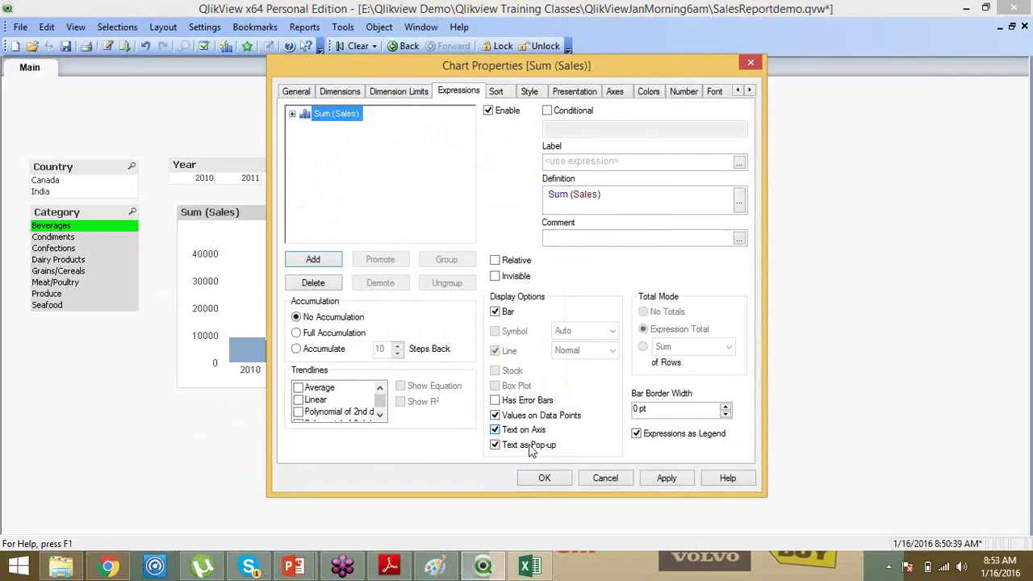
pyautogui.click(666, 478)
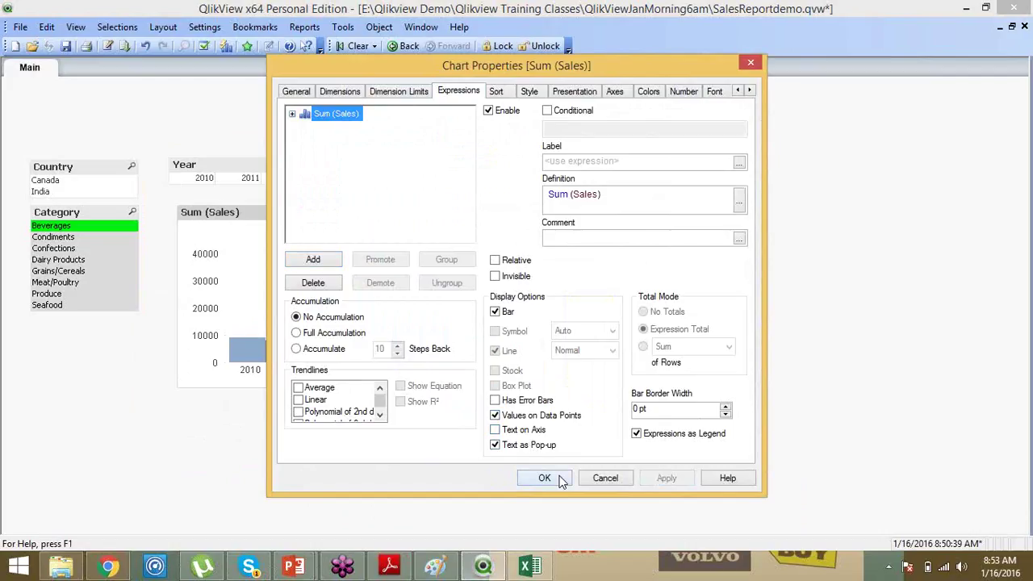
# - Accept the chart properties and widen the Sum (Sales) bar chart so it extends slightly past the Quarter list box
pyautogui.click(545, 478)
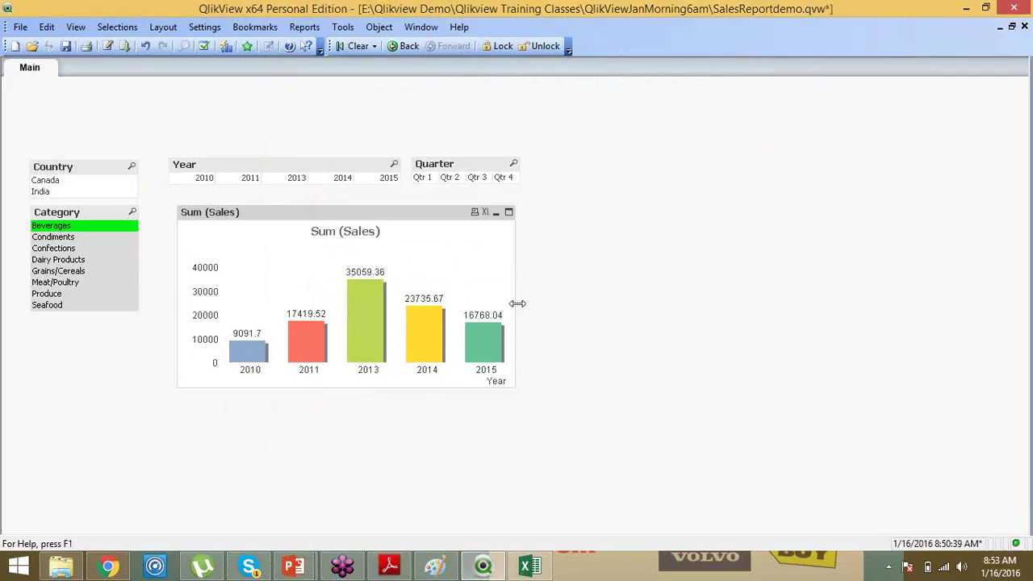
pyautogui.moveTo(518, 303); pyautogui.dragTo(562, 298)
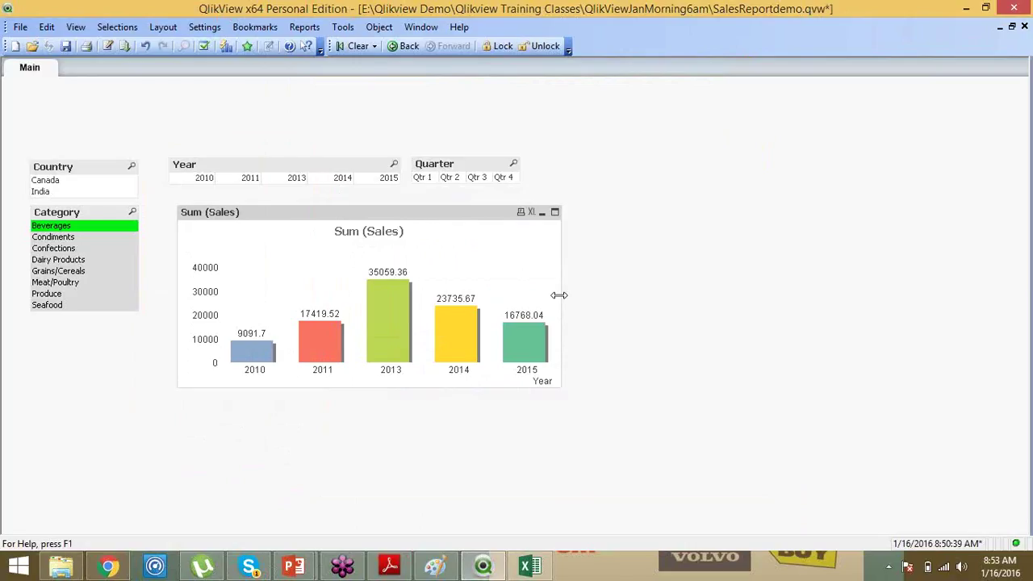
# - Start a new pie chart on the Main sheet with Quarter as its dimension and continue to its expression
pyautogui.rightClick(624, 213)
pyautogui.moveTo(740, 256)
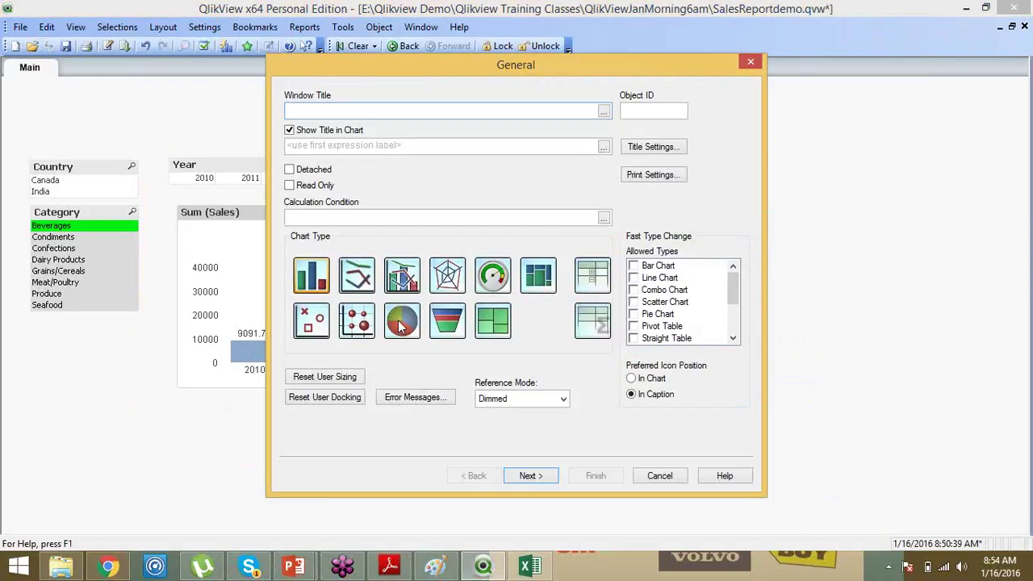
pyautogui.click(529, 476)
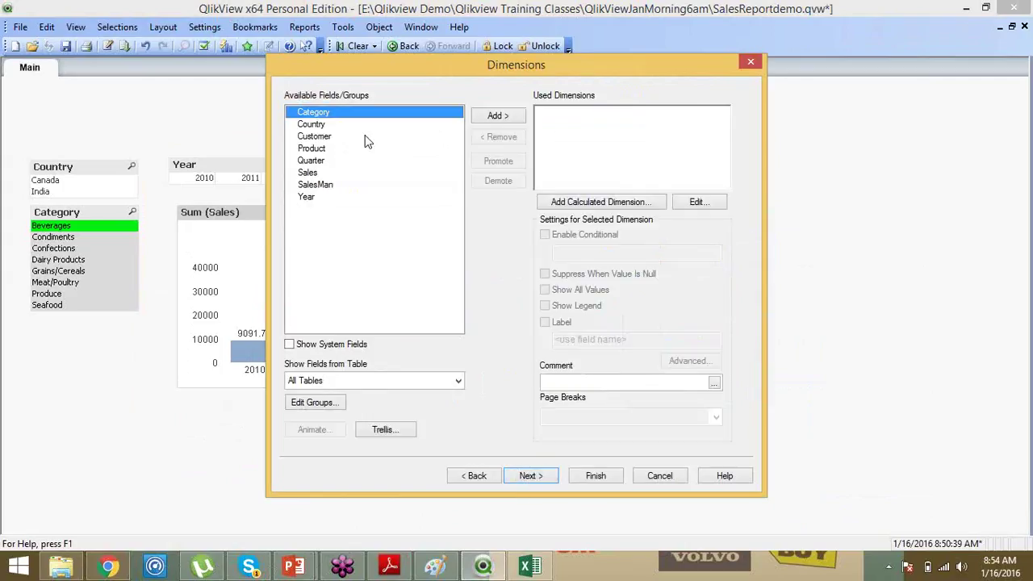
pyautogui.click(320, 161)
pyautogui.click(510, 117)
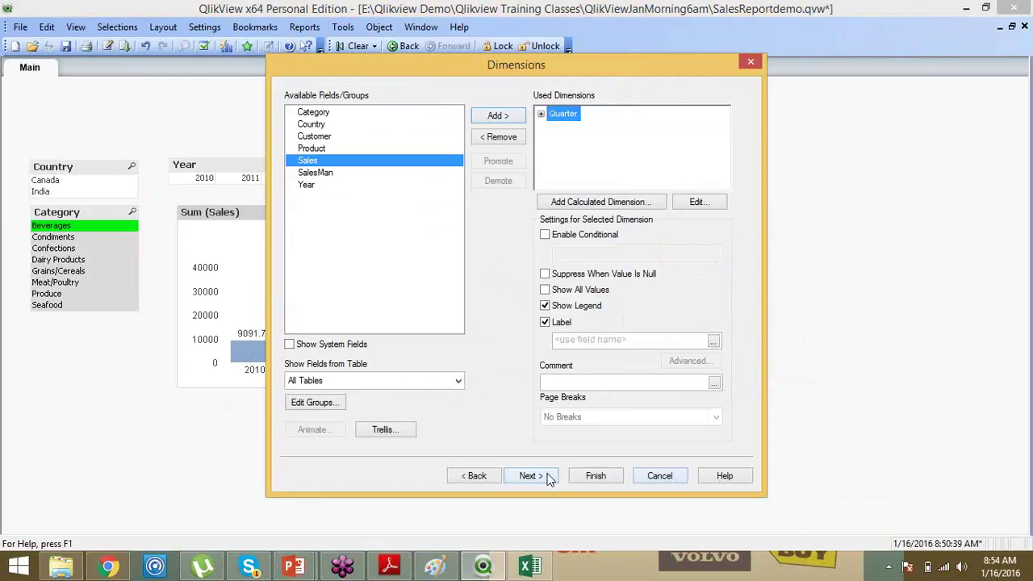
pyautogui.press('Return')
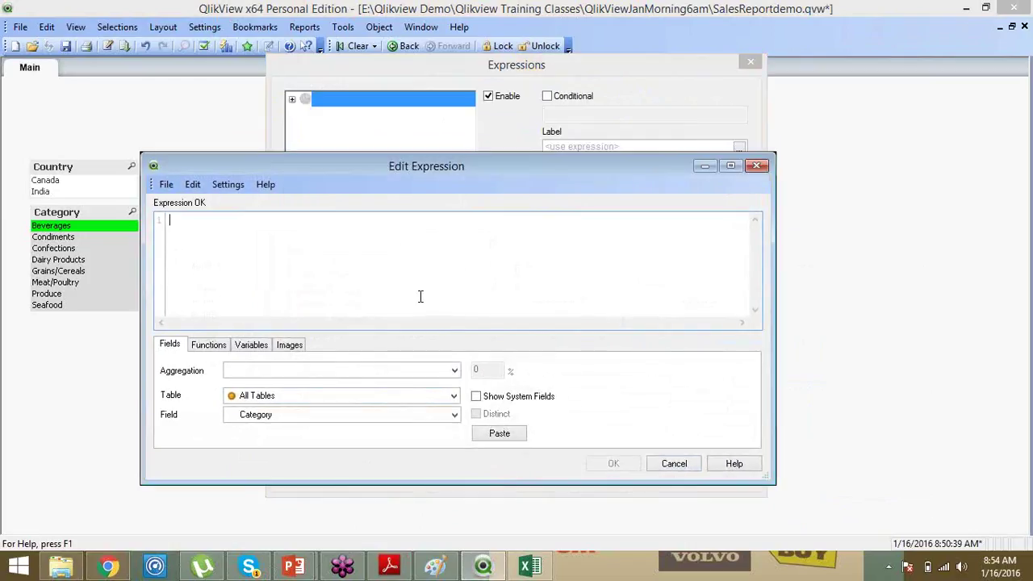
# - Define the pie chart's expression as Sum (Sales), enable Values on Data Points and finish the chart
pyautogui.click(368, 371)
pyautogui.click(372, 364)
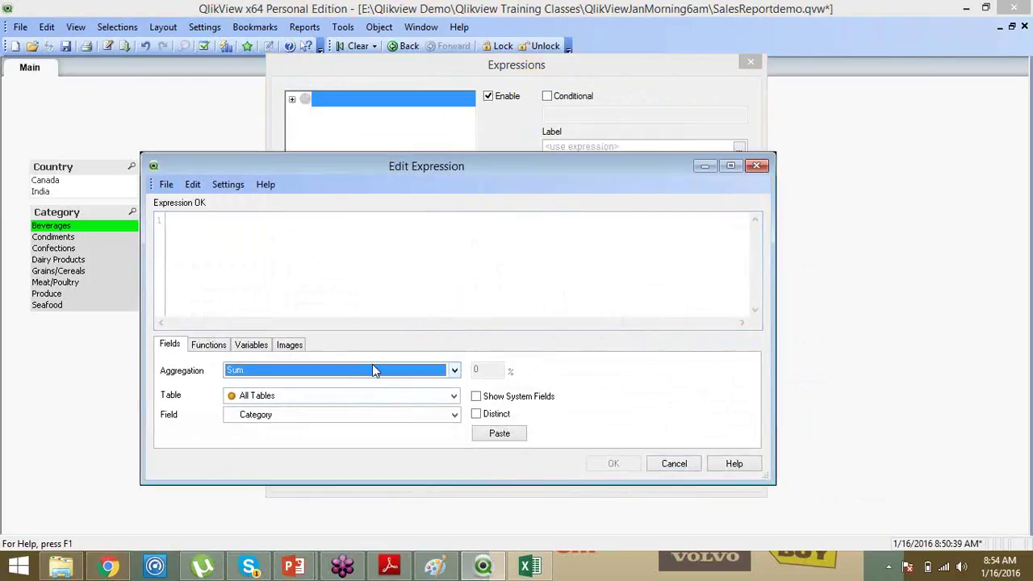
pyautogui.click(399, 415)
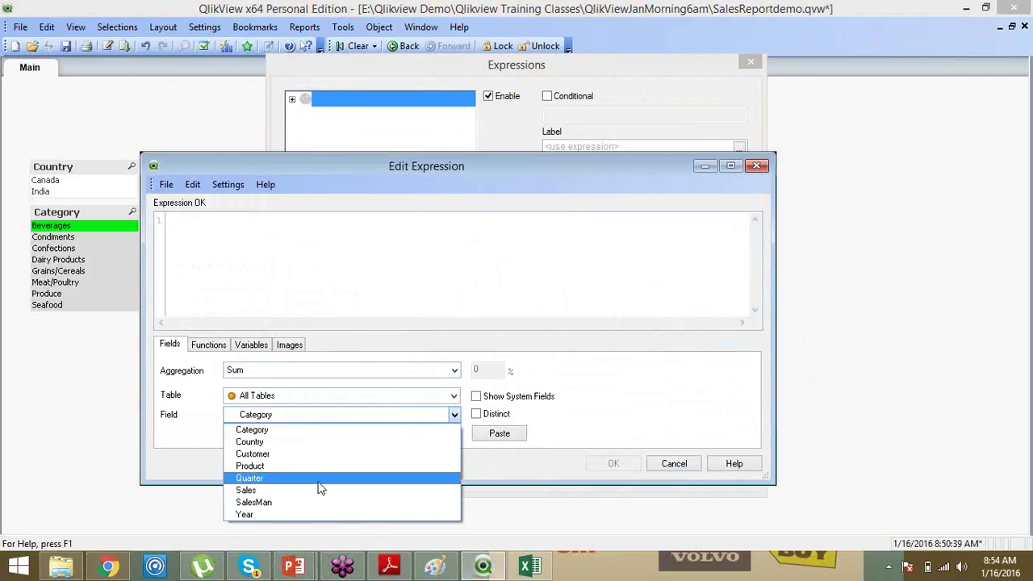
pyautogui.click(319, 490)
pyautogui.click(497, 435)
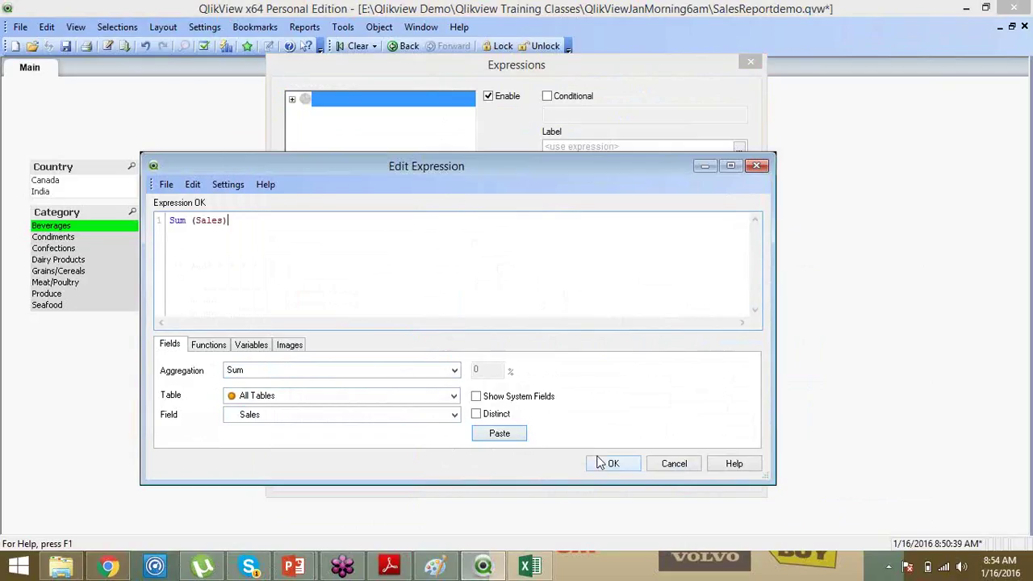
pyautogui.click(603, 465)
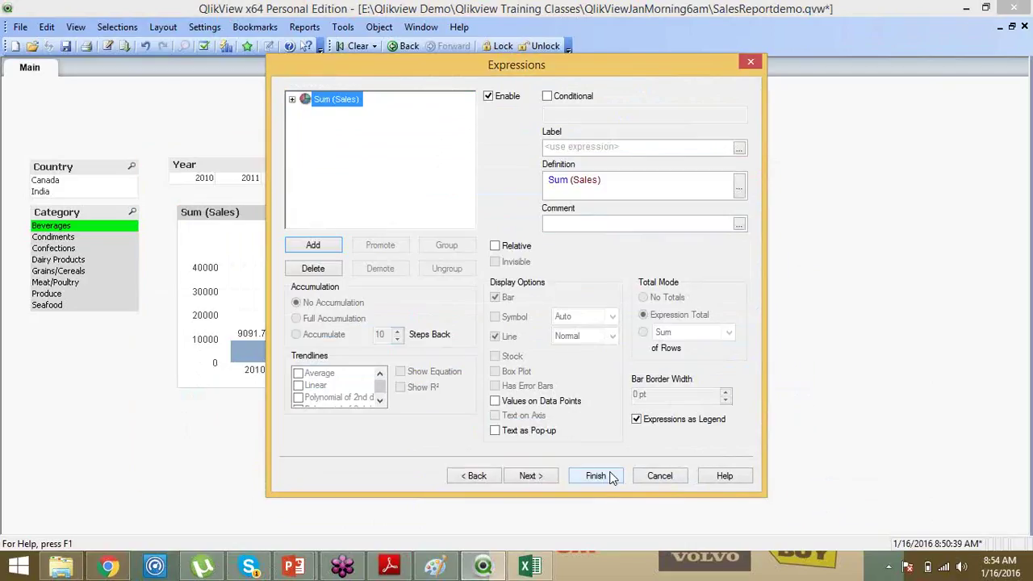
pyautogui.click(495, 402)
pyautogui.click(598, 476)
# - Place the pie chart beside the bar chart and extend both charts downward so their lower edges line up
pyautogui.moveTo(715, 219); pyautogui.dragTo(686, 192)
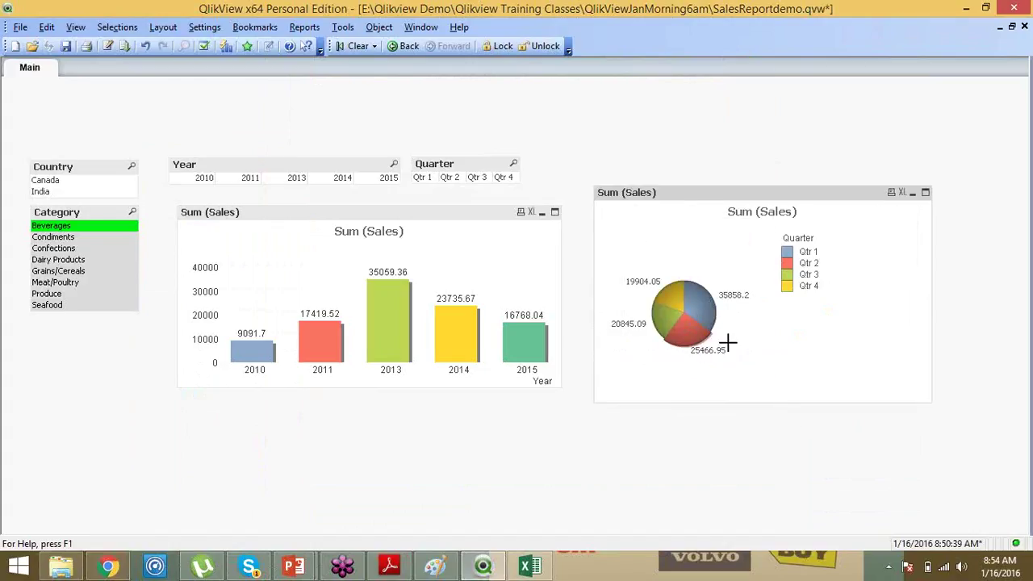
pyautogui.press('alt')
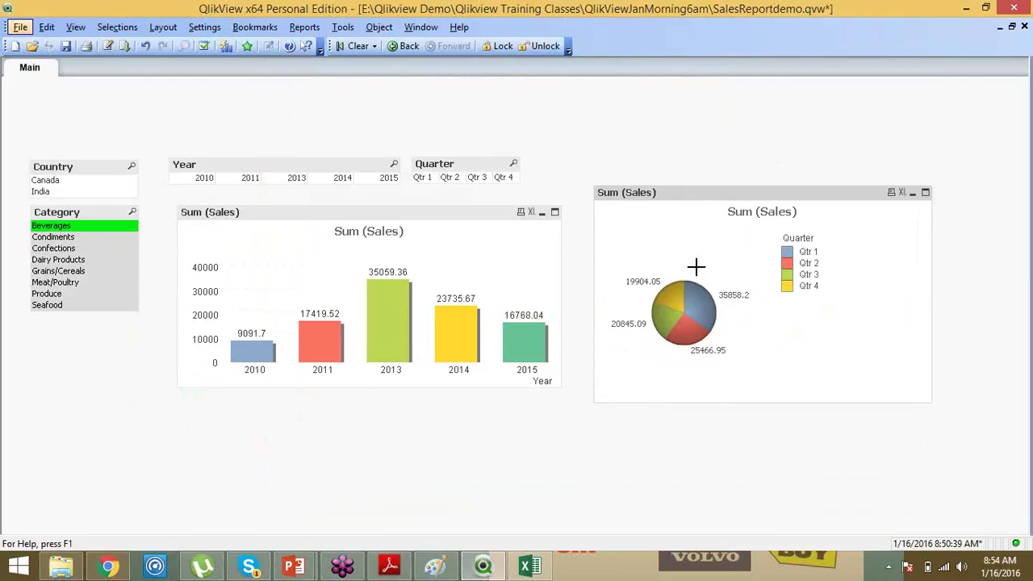
pyautogui.moveTo(719, 192); pyautogui.dragTo(703, 199)
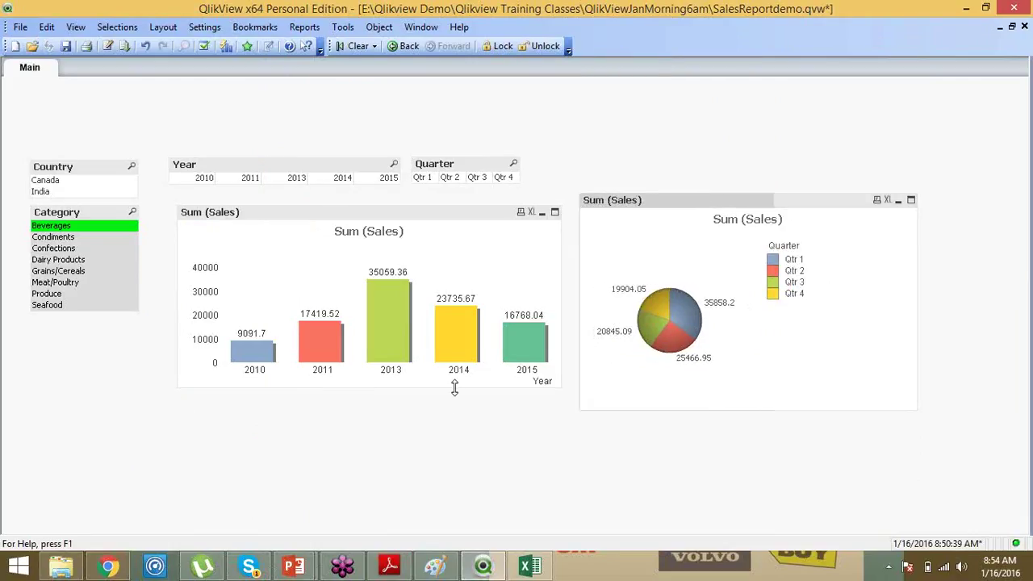
pyautogui.moveTo(456, 389); pyautogui.dragTo(463, 425)
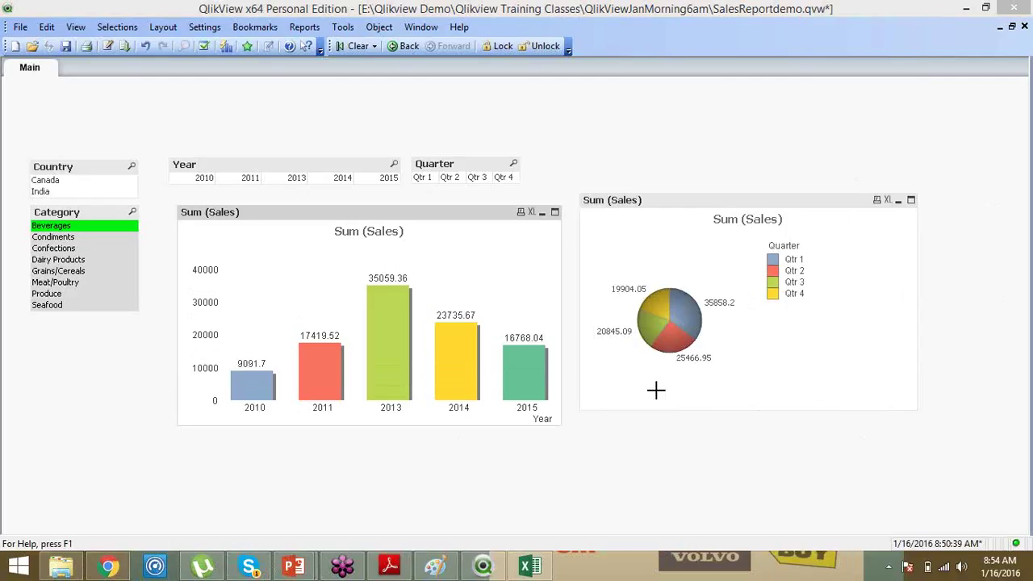
pyautogui.click(697, 406)
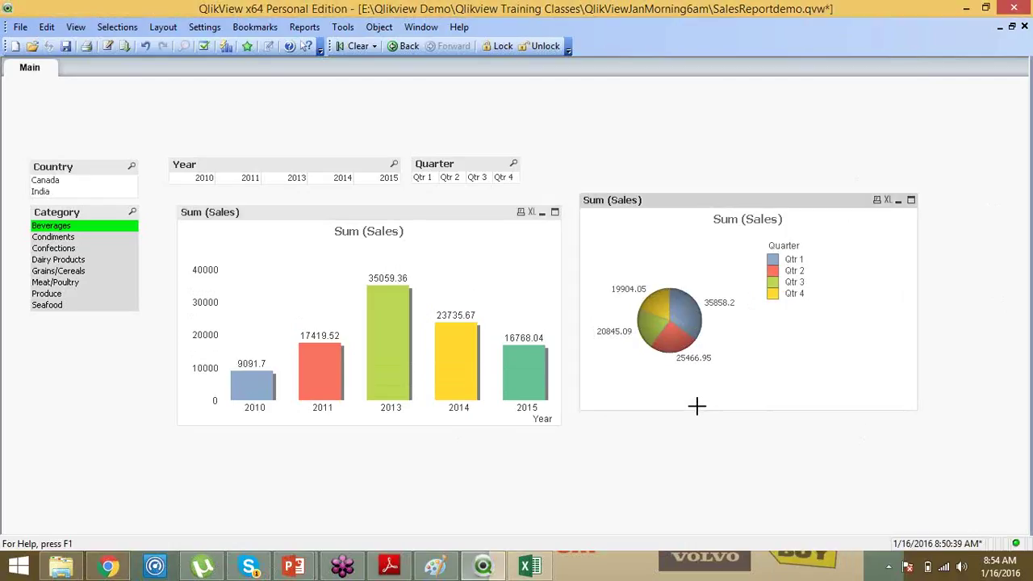
pyautogui.moveTo(698, 408); pyautogui.dragTo(745, 411)
# - Add a text object with the logo PNG image from the Desktop as its background and place it above the pie chart
pyautogui.rightClick(94, 383)
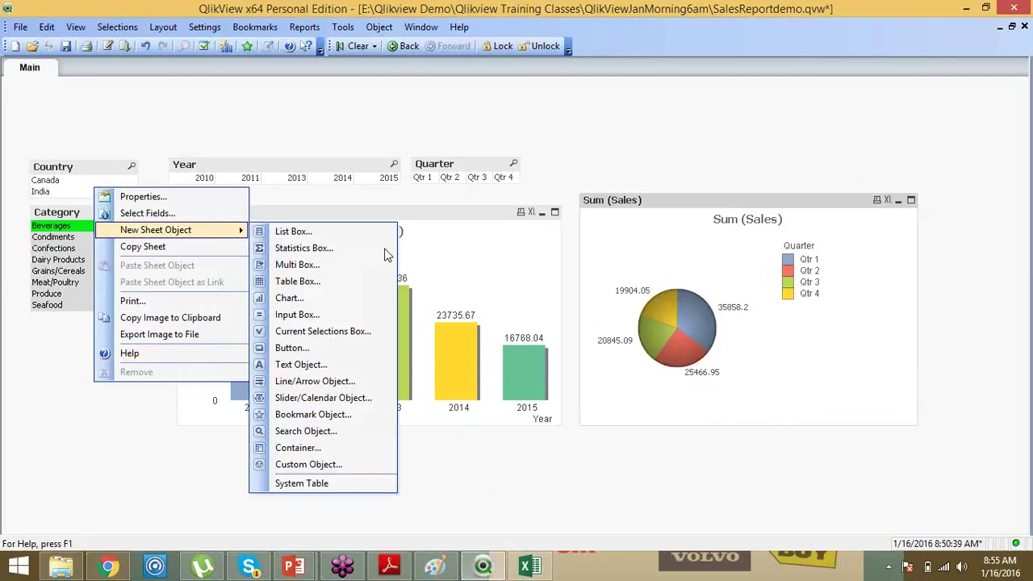
pyautogui.click(473, 154)
pyautogui.rightClick(449, 104)
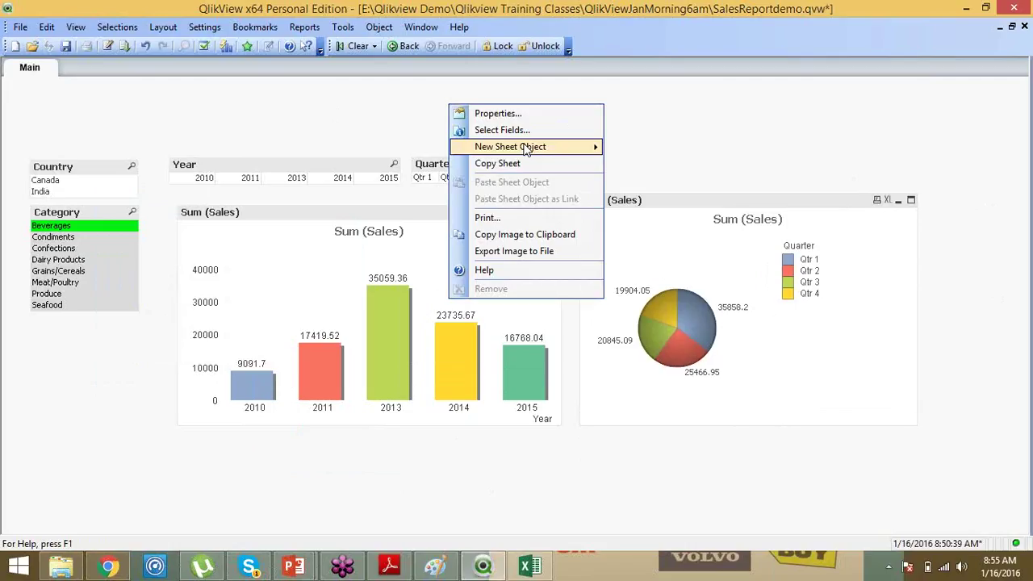
pyautogui.moveTo(527, 150)
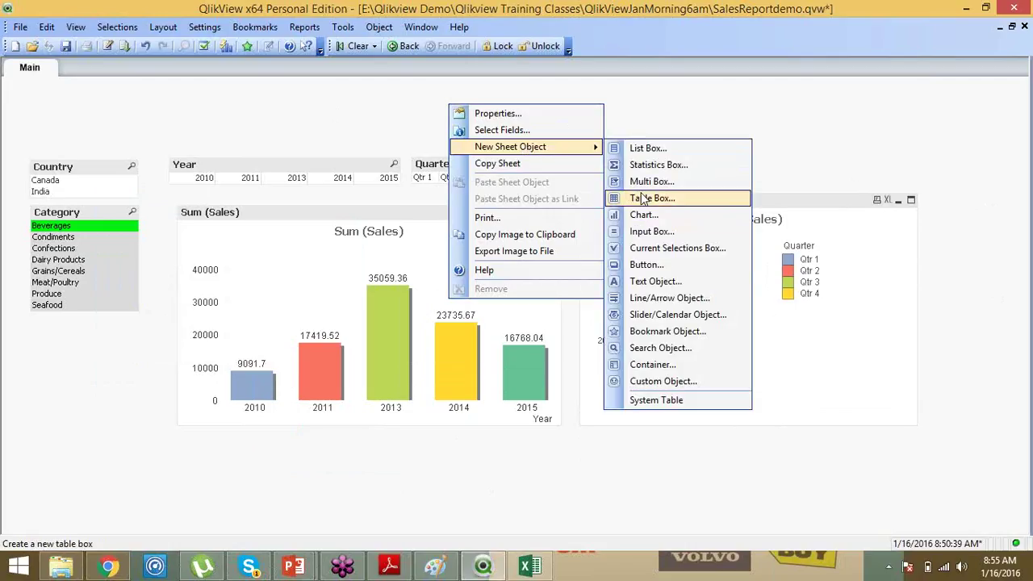
pyautogui.click(654, 280)
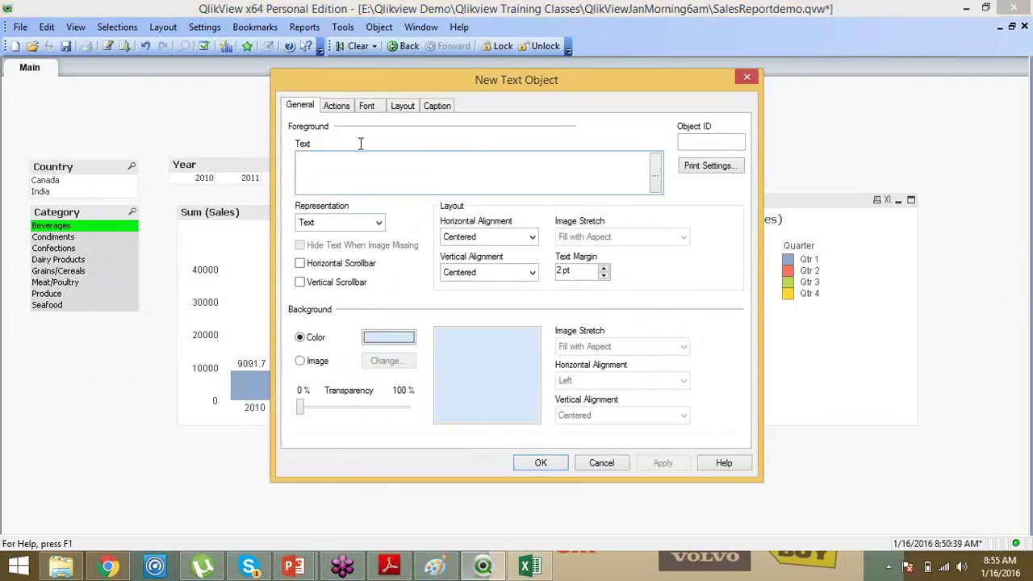
pyautogui.click(301, 362)
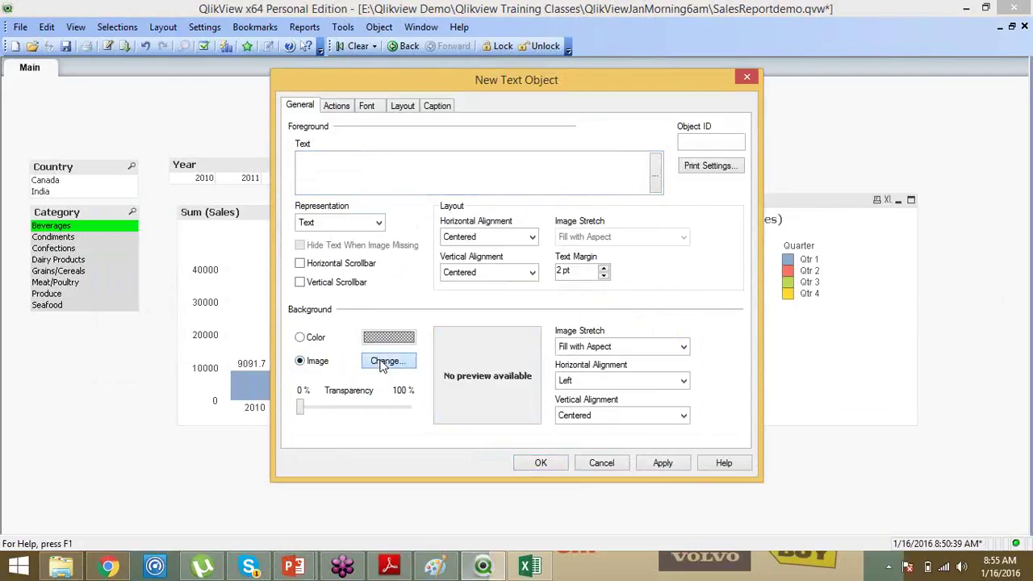
pyautogui.click(386, 362)
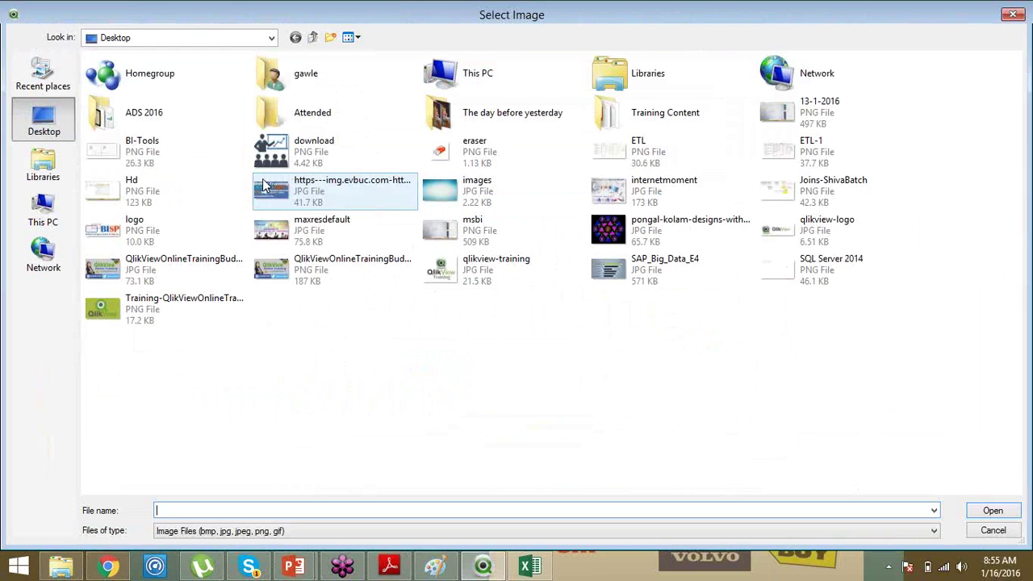
pyautogui.click(172, 232)
pyautogui.press('Return')
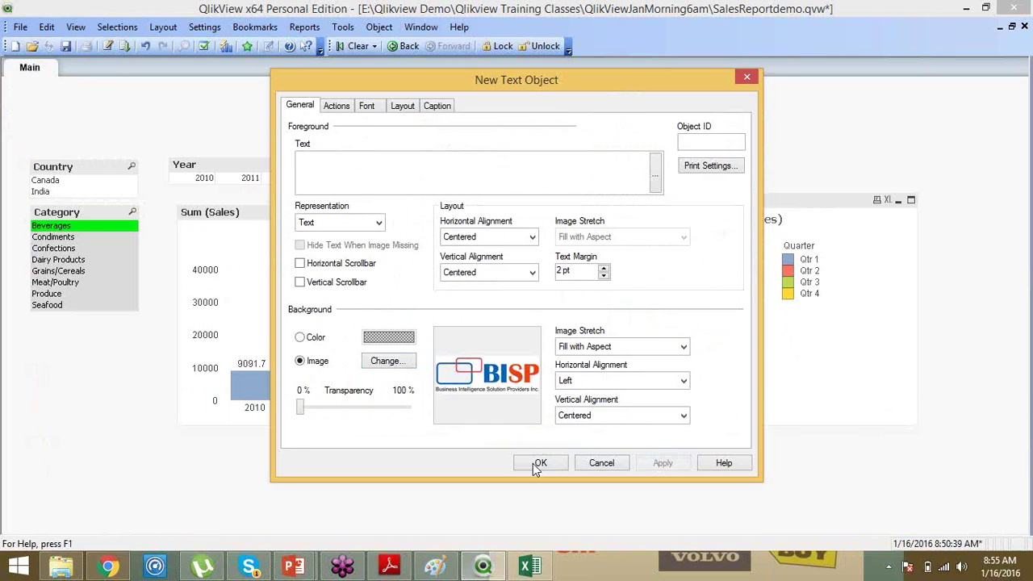
pyautogui.click(538, 463)
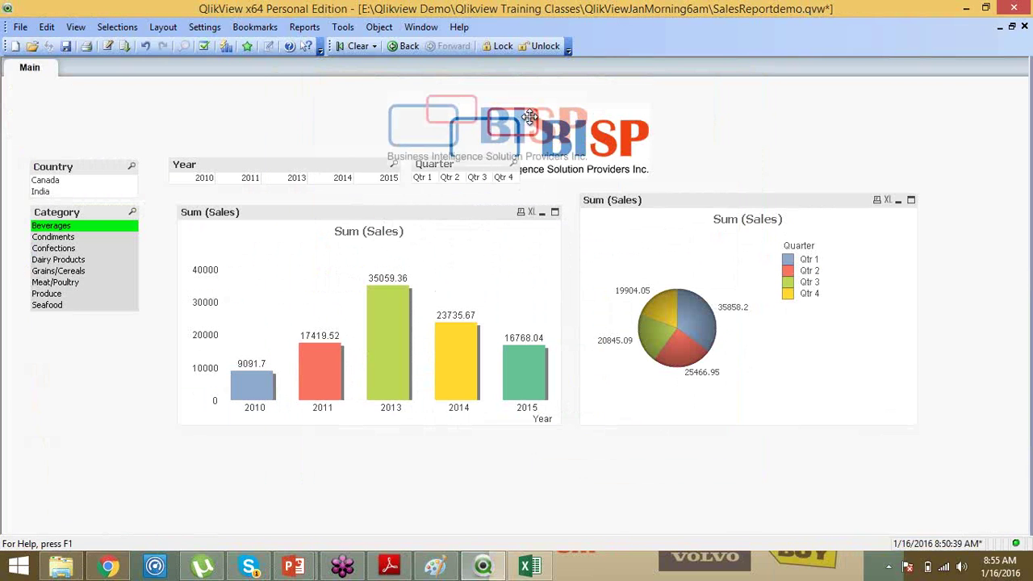
pyautogui.moveTo(529, 117); pyautogui.dragTo(944, 94)
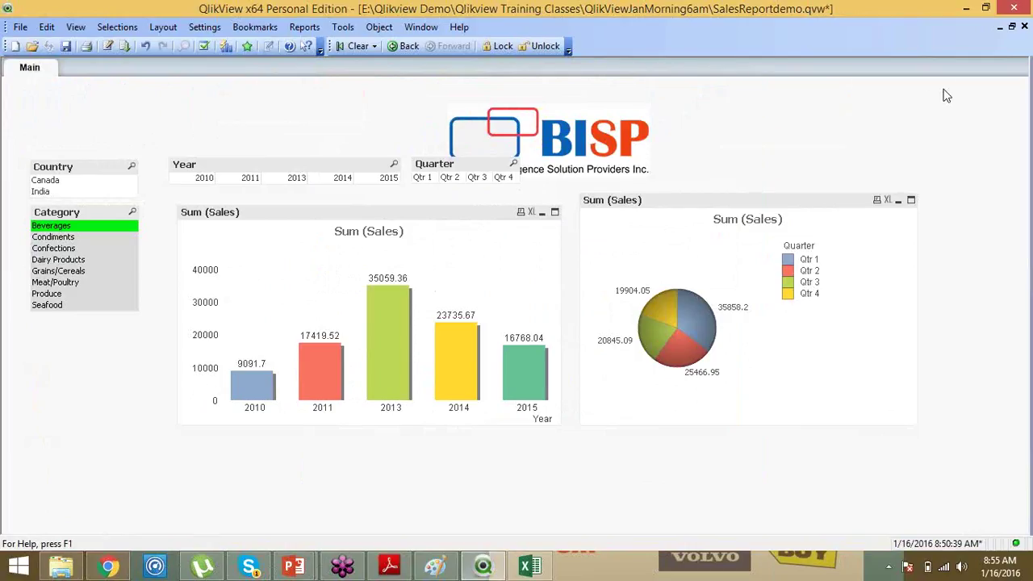
pyautogui.moveTo(605, 133); pyautogui.dragTo(894, 122)
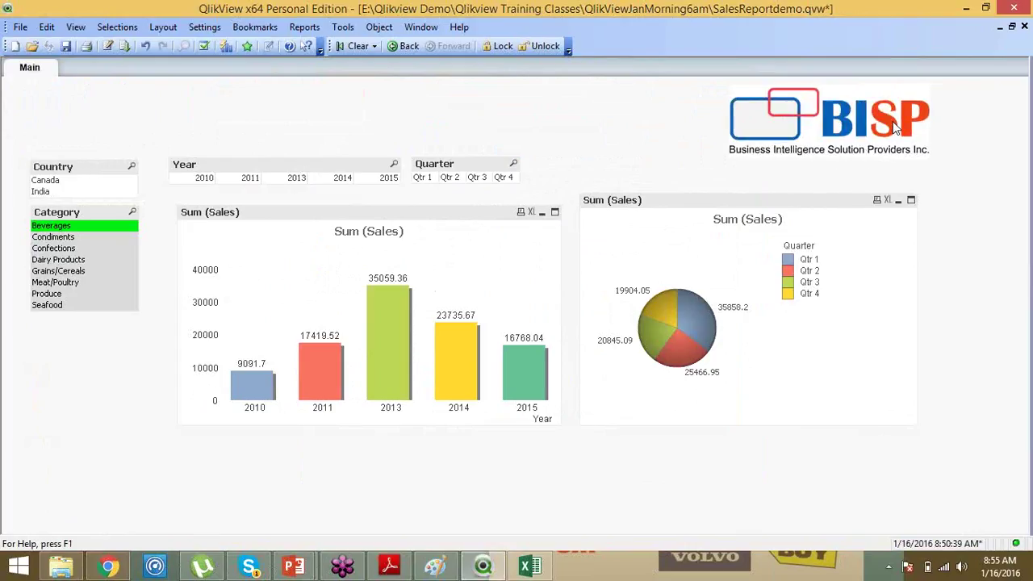
# - Add a search object covering All Fields, place it just above the Country list box and narrow it slightly
pyautogui.rightClick(68, 101)
pyautogui.moveTo(213, 139)
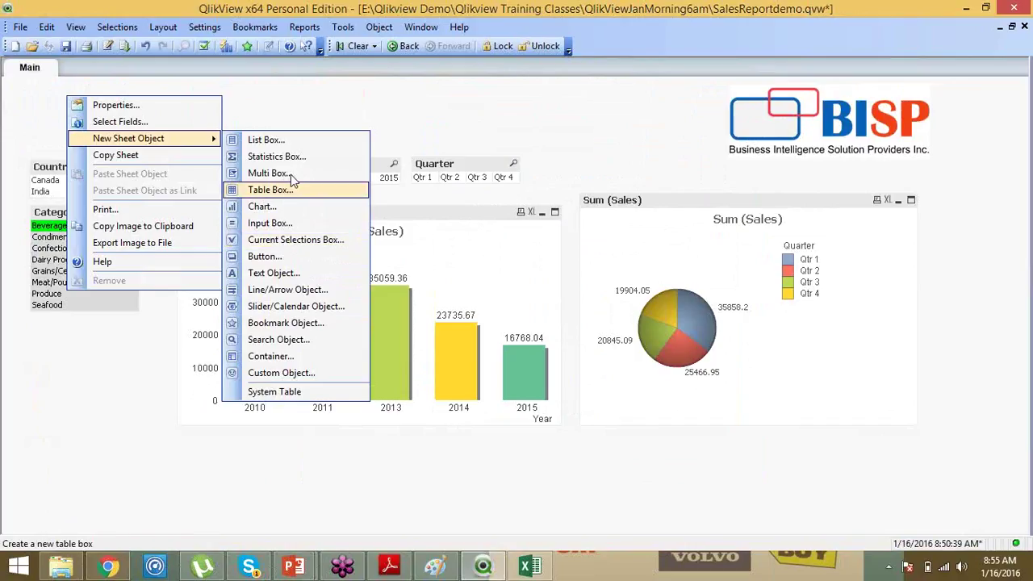
pyautogui.click(273, 355)
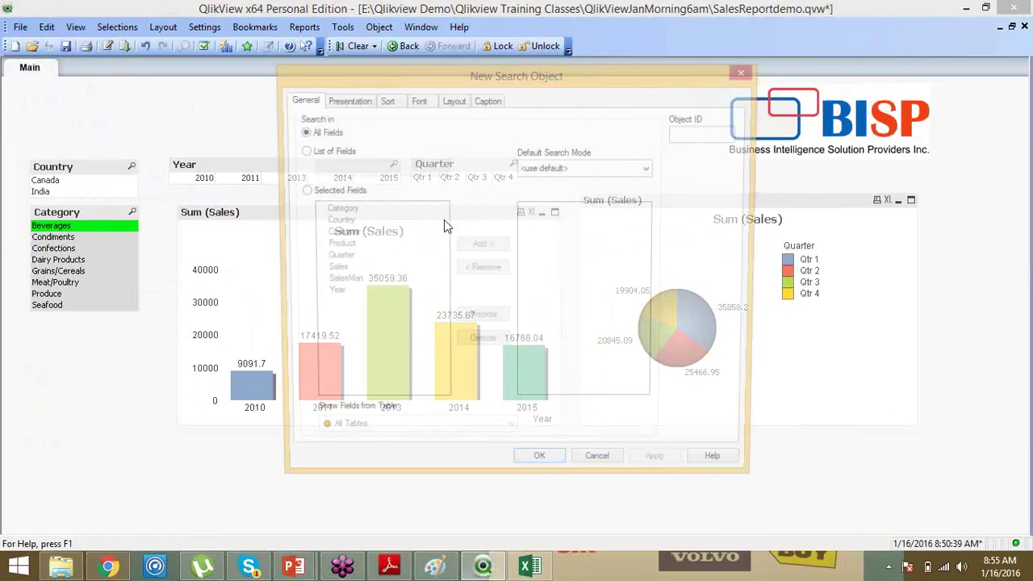
pyautogui.click(539, 456)
pyautogui.moveTo(146, 97); pyautogui.dragTo(97, 132)
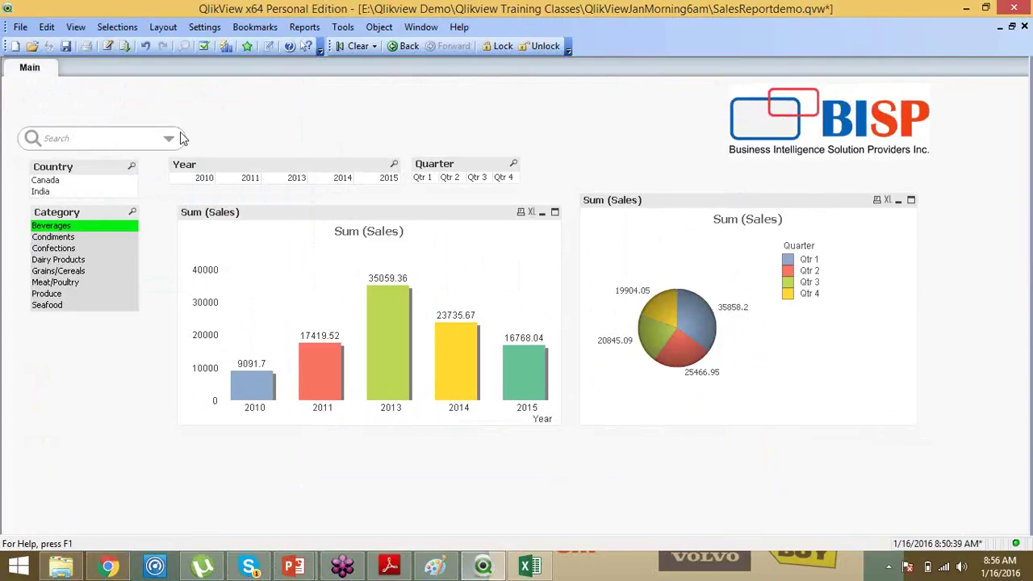
pyautogui.moveTo(182, 139); pyautogui.dragTo(166, 139)
# - Move the BISP logo above the Year list box and shift the Category and Country list boxes farther down the sheet
pyautogui.moveTo(758, 133); pyautogui.dragTo(205, 116)
pyautogui.moveTo(97, 218); pyautogui.dragTo(95, 277)
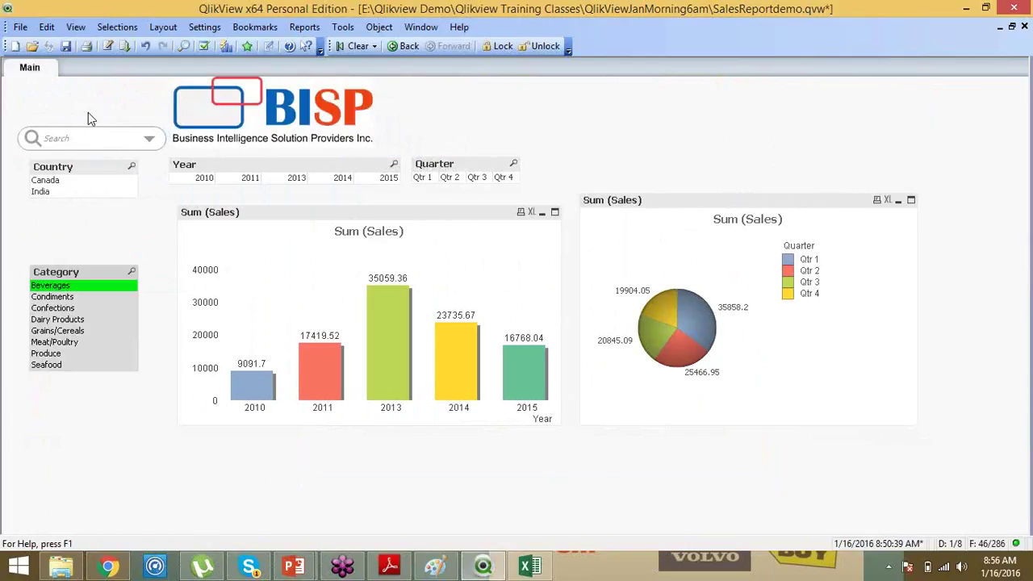
pyautogui.moveTo(86, 171); pyautogui.dragTo(86, 232)
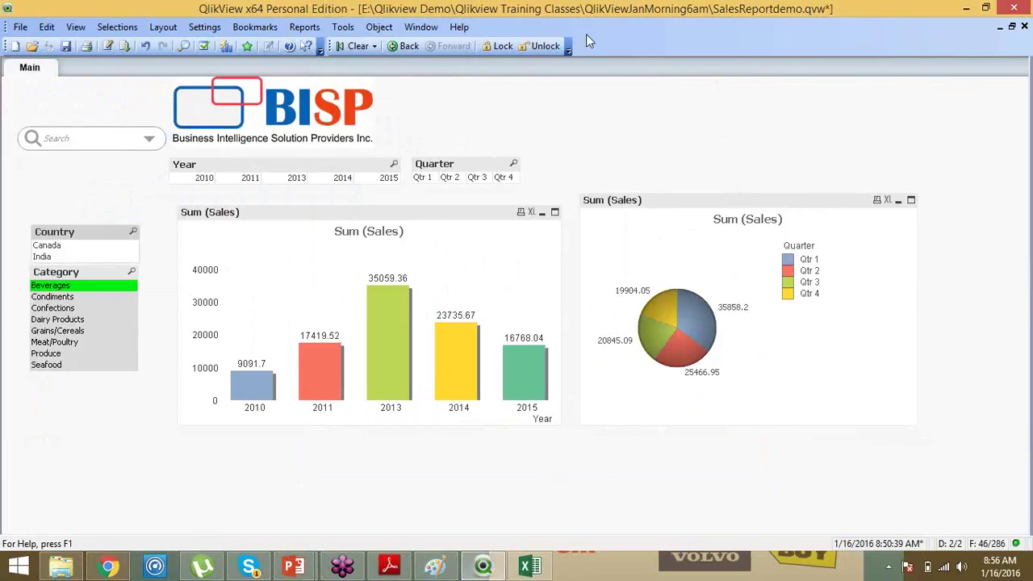
# - Add a Current Selections box with default settings, place it above the pie chart and move the Category list box slightly down
pyautogui.rightClick(588, 94)
pyautogui.moveTo(729, 137)
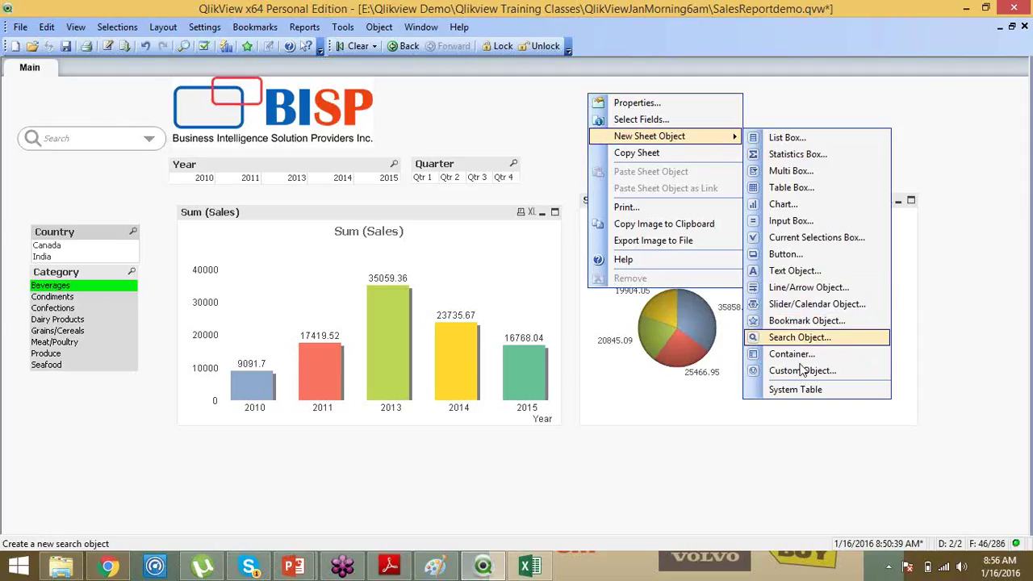
pyautogui.click(780, 239)
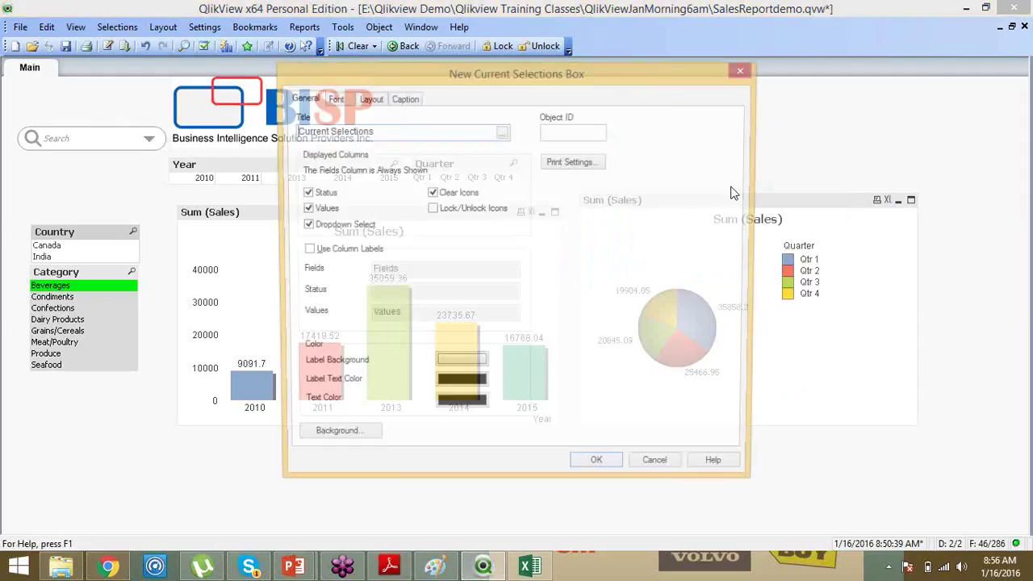
pyautogui.click(597, 459)
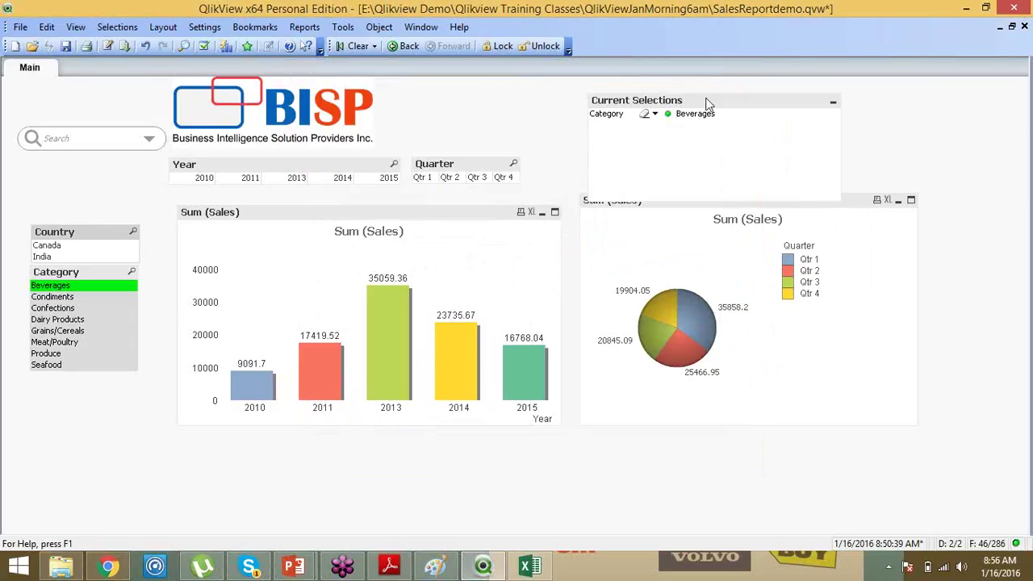
pyautogui.moveTo(708, 99); pyautogui.dragTo(135, 154)
pyautogui.moveTo(90, 275)
pyautogui.mouseDown()
pyautogui.moveTo(85, 300)
pyautogui.moveTo(88, 291)
pyautogui.mouseUp()
pyautogui.moveTo(66, 155); pyautogui.dragTo(838, 95)
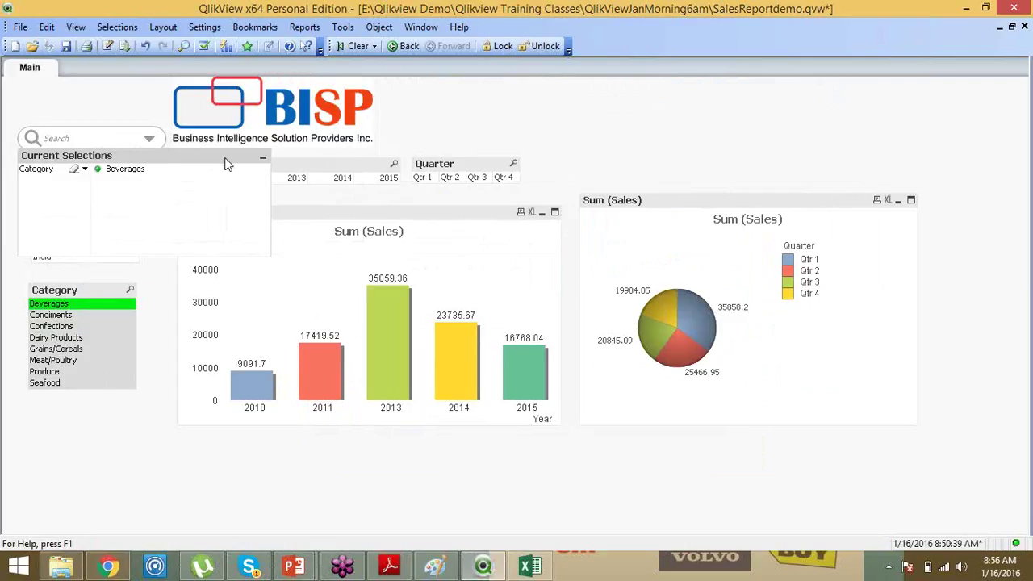
pyautogui.moveTo(224, 156); pyautogui.dragTo(861, 90)
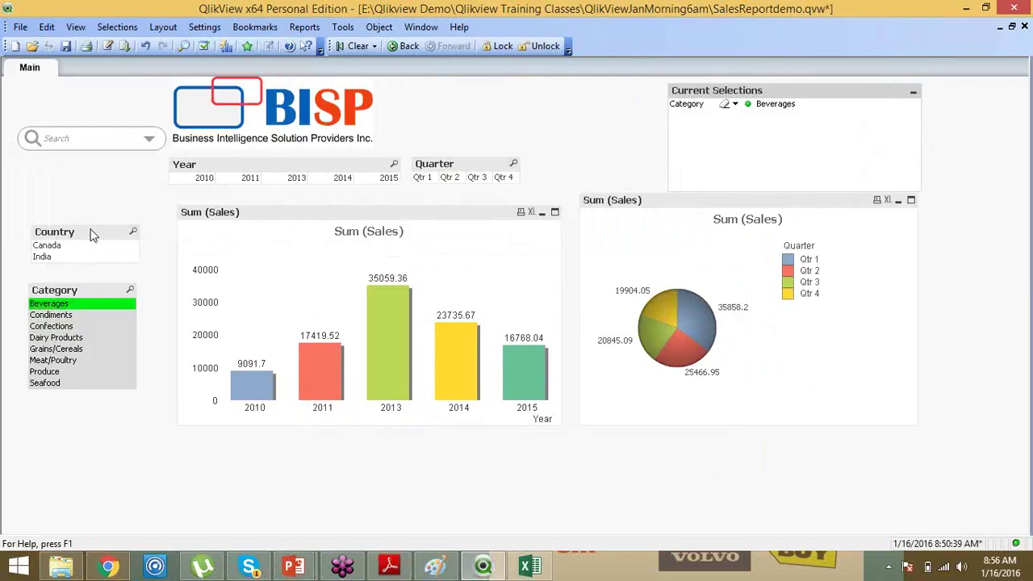
# - Move the Country and Category list boxes up so they stack directly below the search object
pyautogui.moveTo(92, 234); pyautogui.dragTo(84, 170)
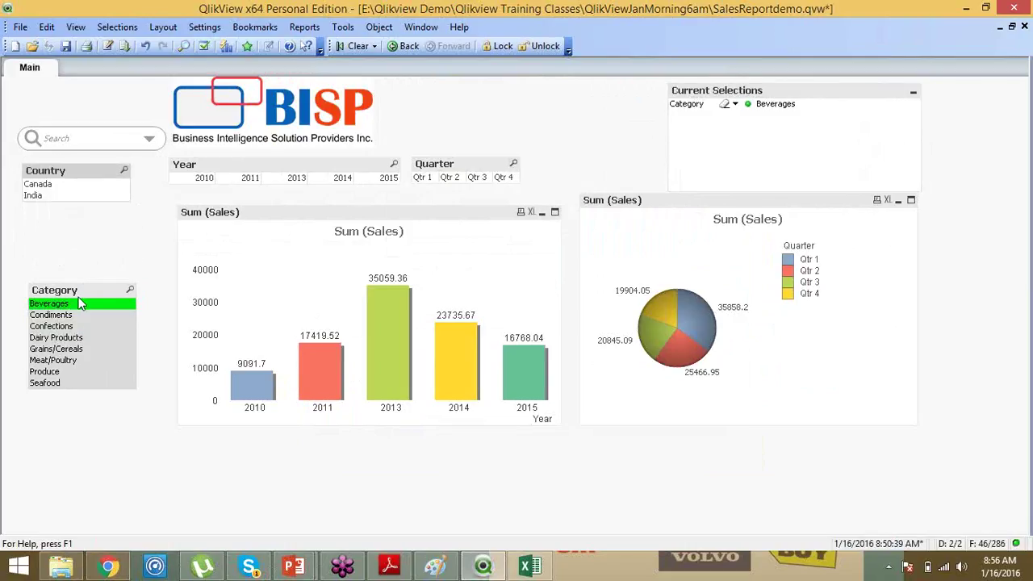
pyautogui.moveTo(70, 291); pyautogui.dragTo(65, 223)
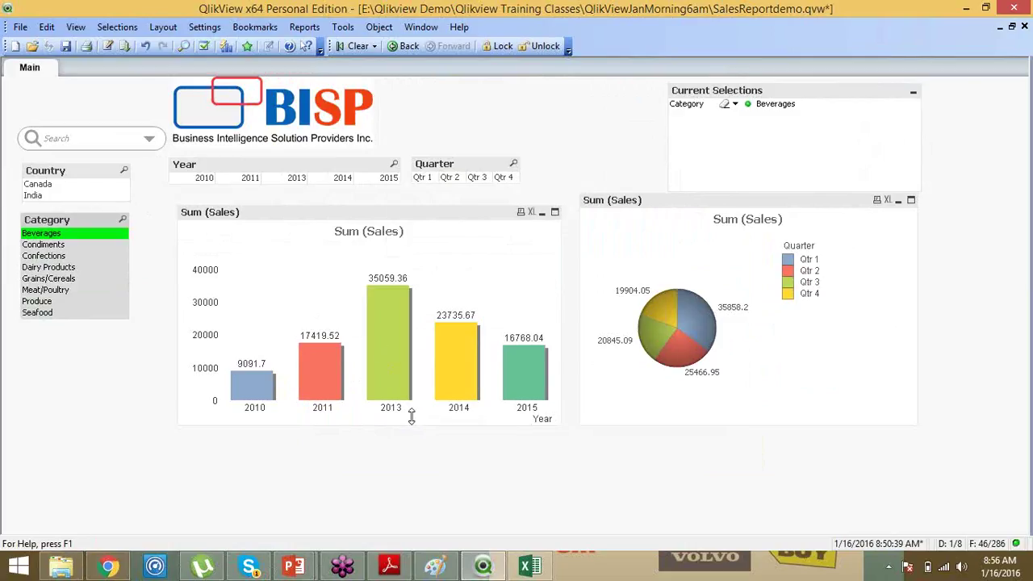
pyautogui.moveTo(412, 422)
pyautogui.mouseDown()
pyautogui.moveTo(411, 413)
pyautogui.moveTo(415, 424)
pyautogui.mouseUp()
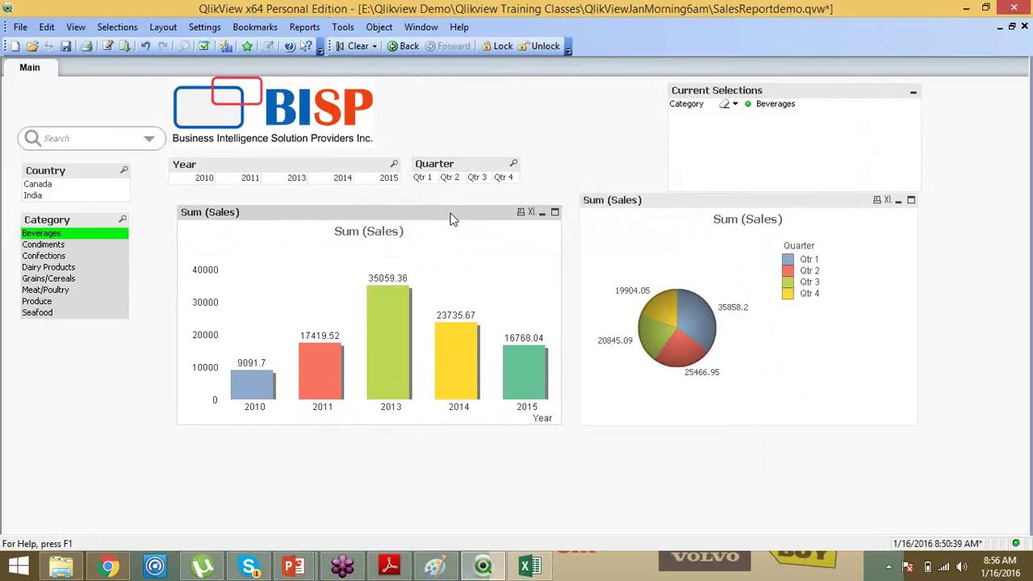
# - Copy the Sum (Sales) bar chart below the original and change the copy's chart type to a line chart
pyautogui.moveTo(452, 218); pyautogui.dragTo(454, 372)
pyautogui.rightClick(472, 377)
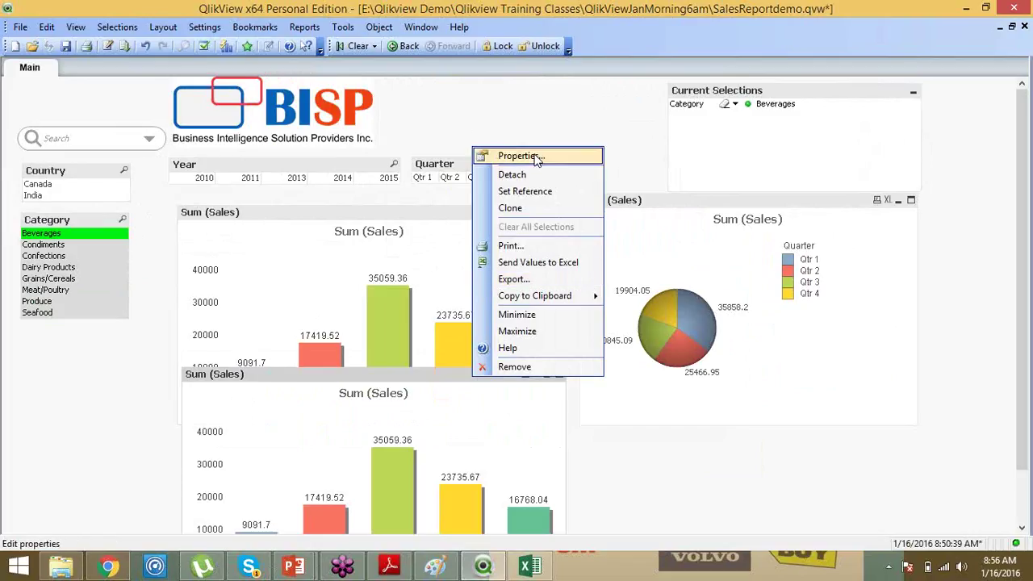
pyautogui.click(519, 156)
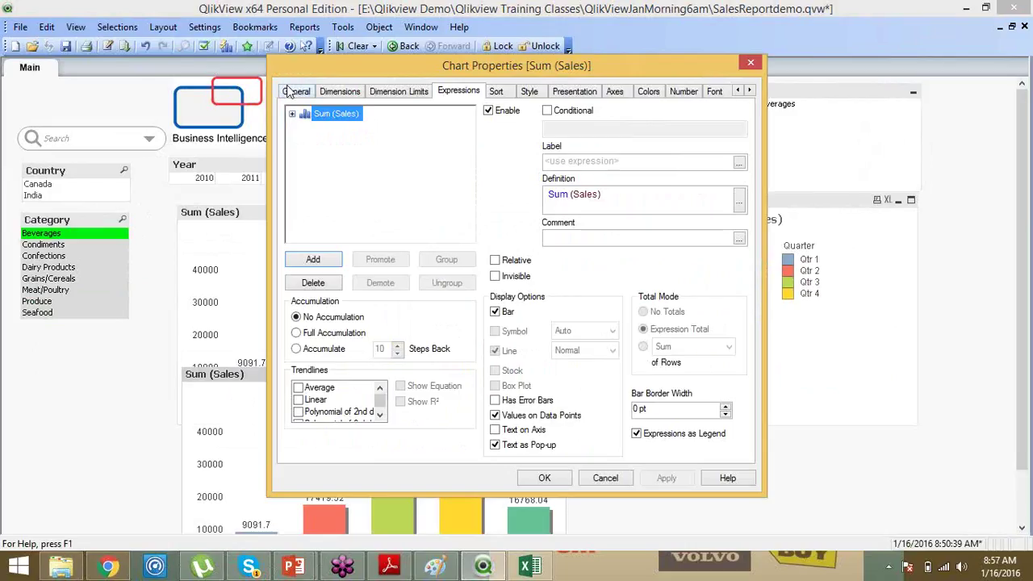
pyautogui.click(297, 91)
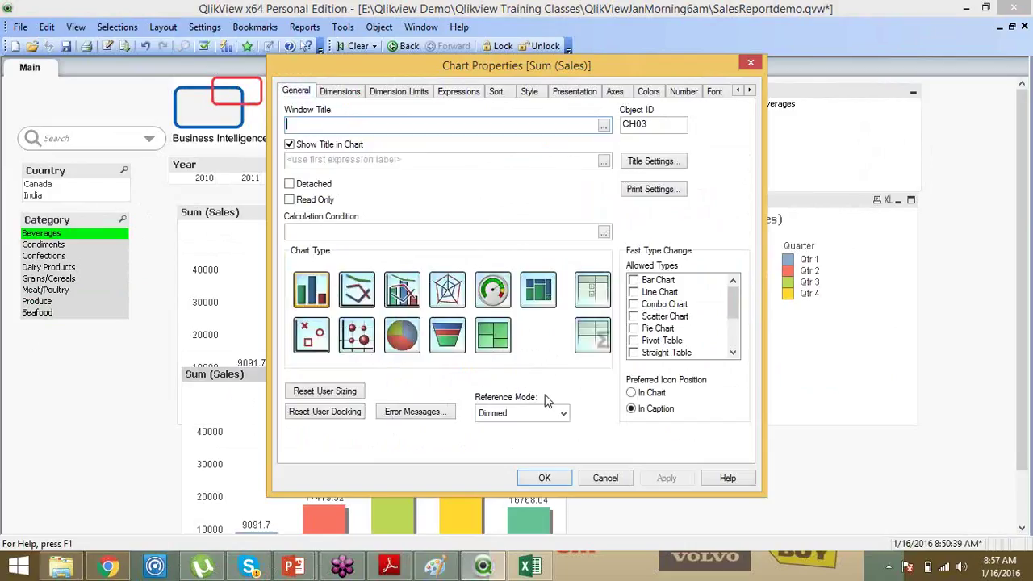
pyautogui.click(371, 300)
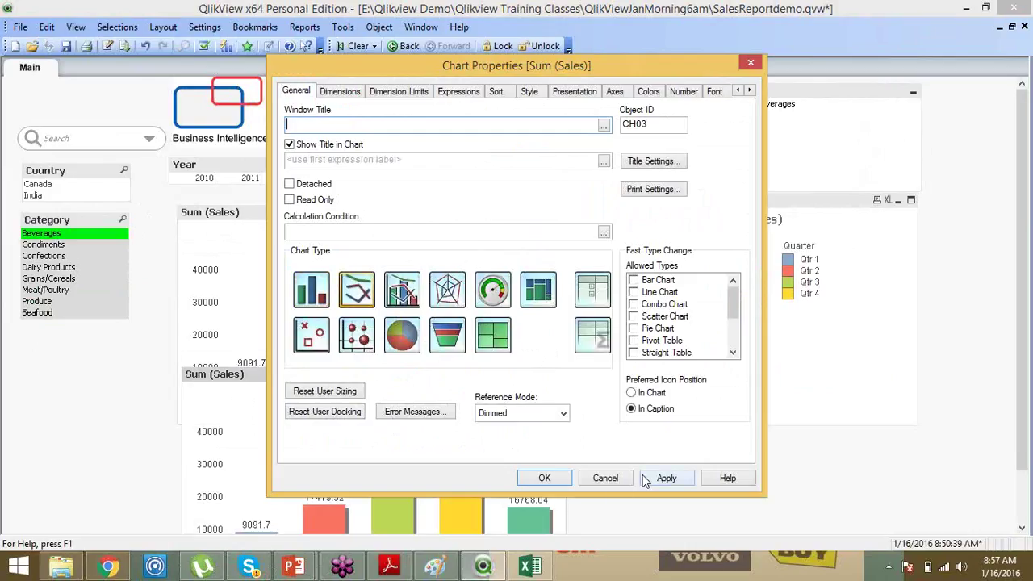
pyautogui.click(648, 478)
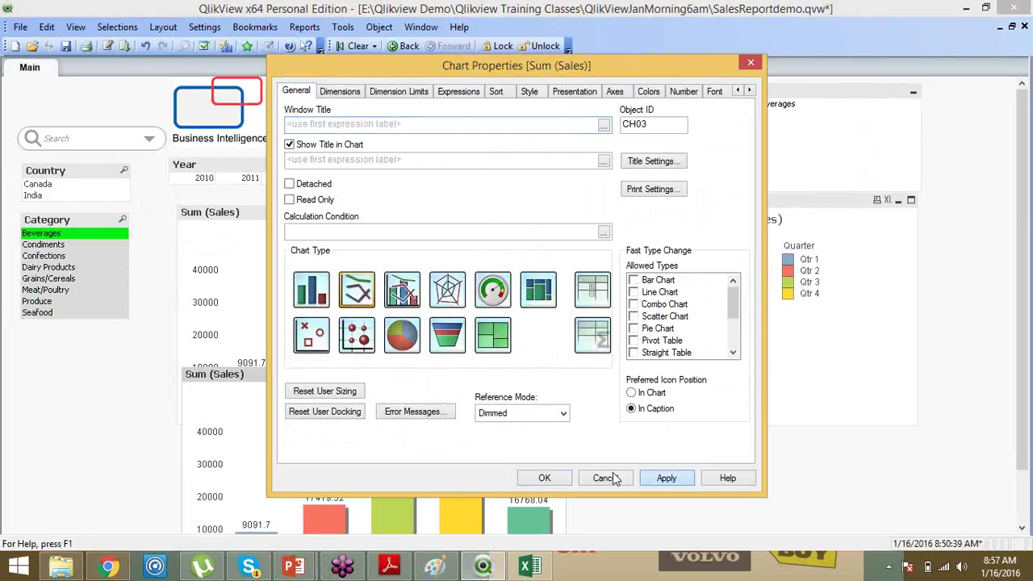
pyautogui.click(545, 478)
# - Shorten the Sum (Sales) bar chart from below and align the line chart directly beneath it
pyautogui.moveTo(415, 368); pyautogui.dragTo(415, 406)
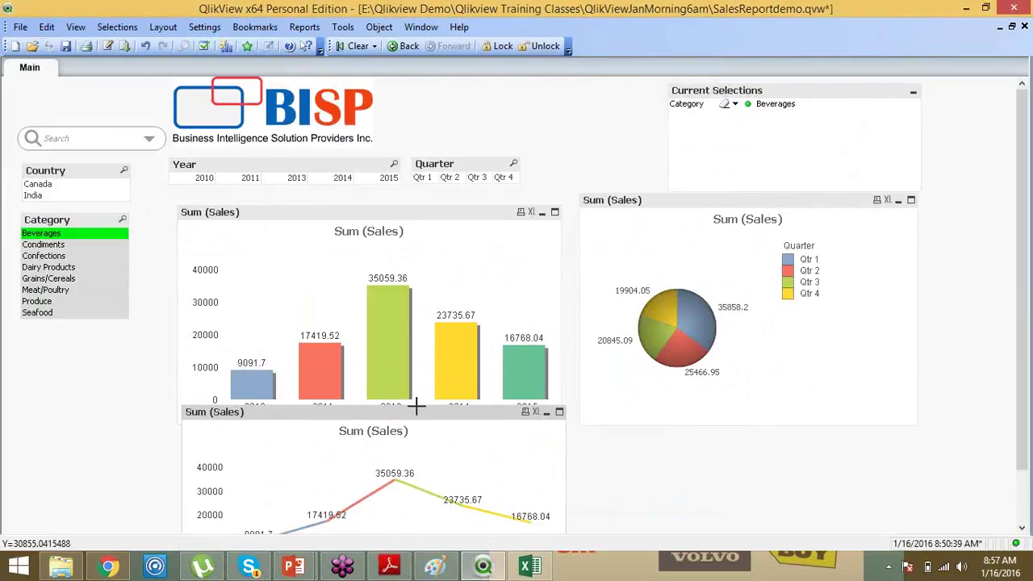
pyautogui.click(454, 224)
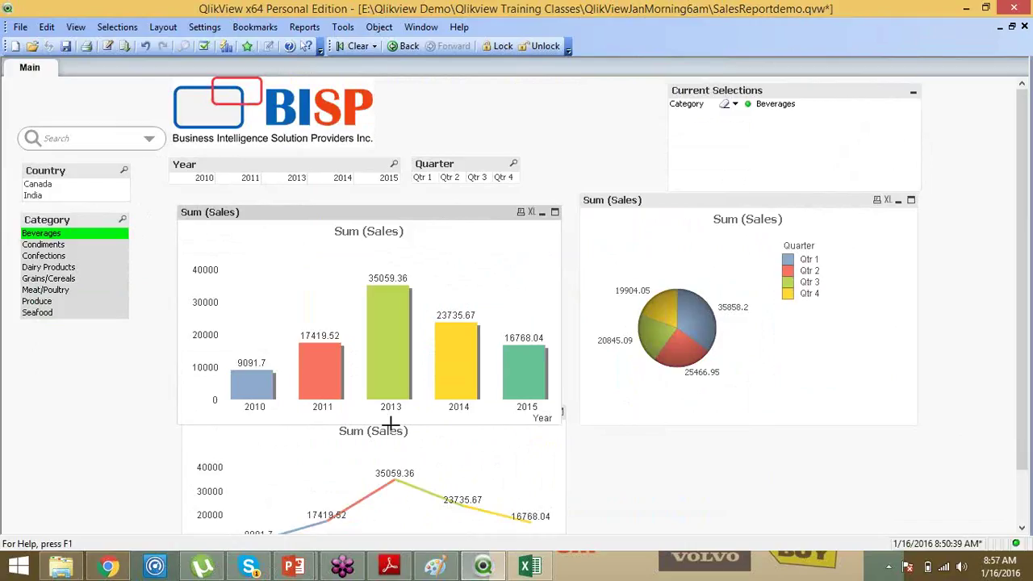
pyautogui.moveTo(391, 424); pyautogui.dragTo(395, 364)
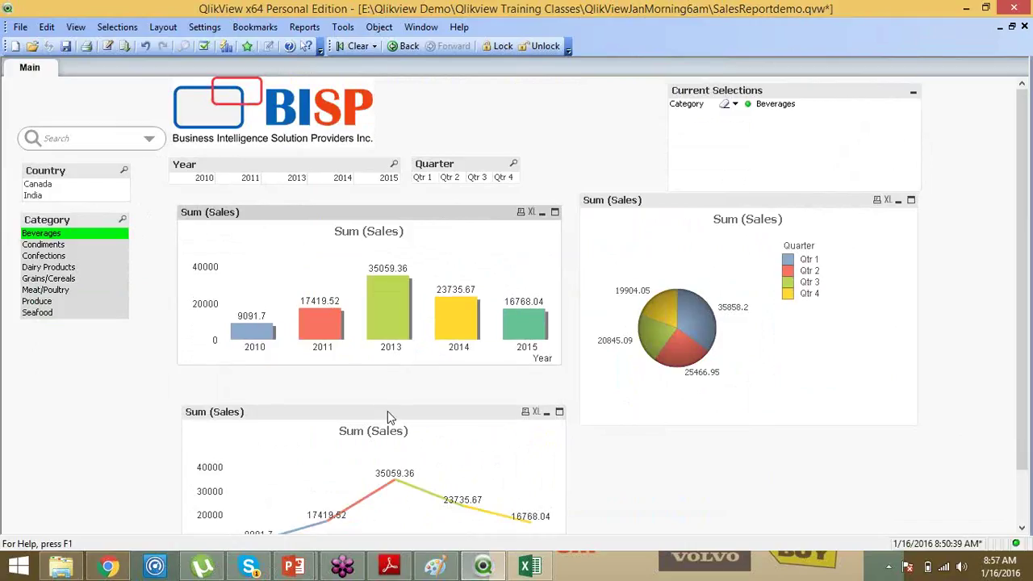
pyautogui.moveTo(387, 410); pyautogui.dragTo(381, 378)
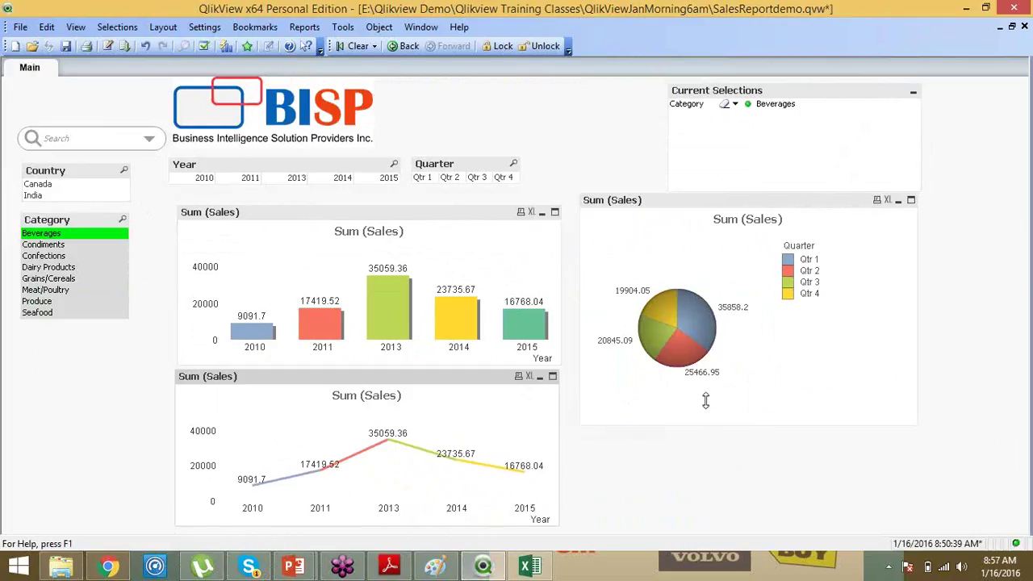
# - Extend the pie chart down to the line chart's lower edge and fit the Current Selections box above it at about the same width
pyautogui.moveTo(705, 400); pyautogui.dragTo(718, 521)
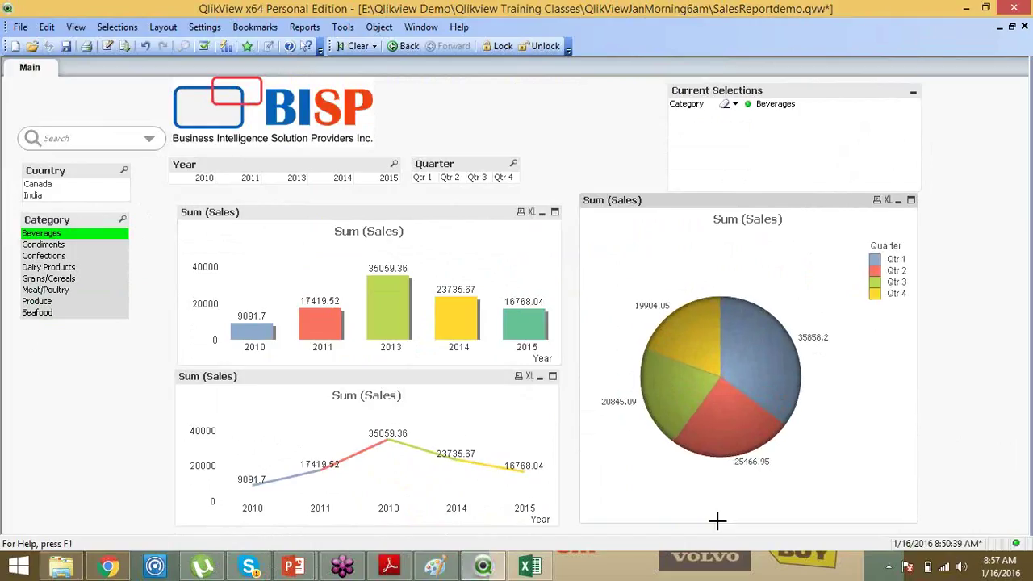
pyautogui.click(796, 139)
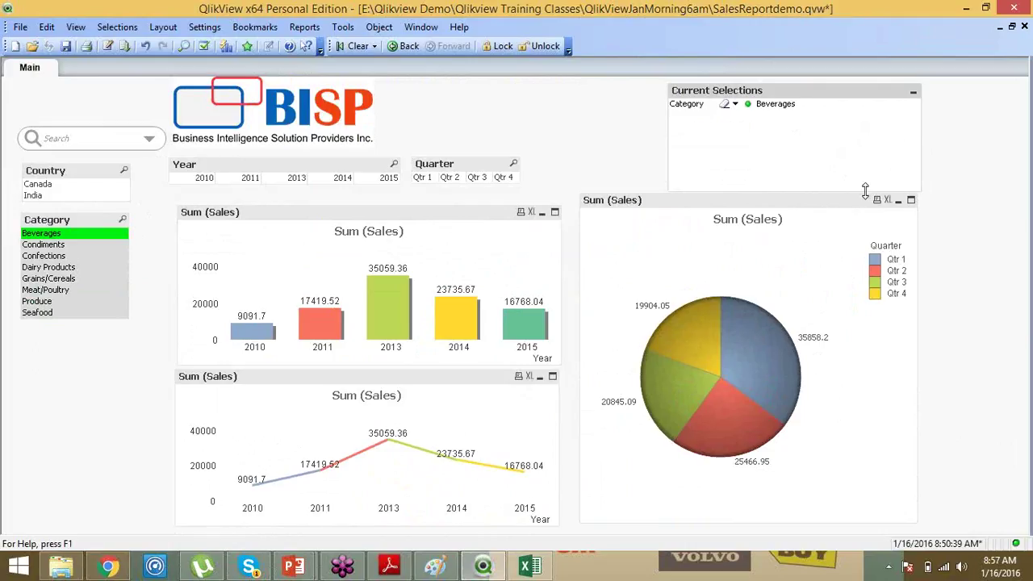
pyautogui.moveTo(866, 191); pyautogui.dragTo(864, 176)
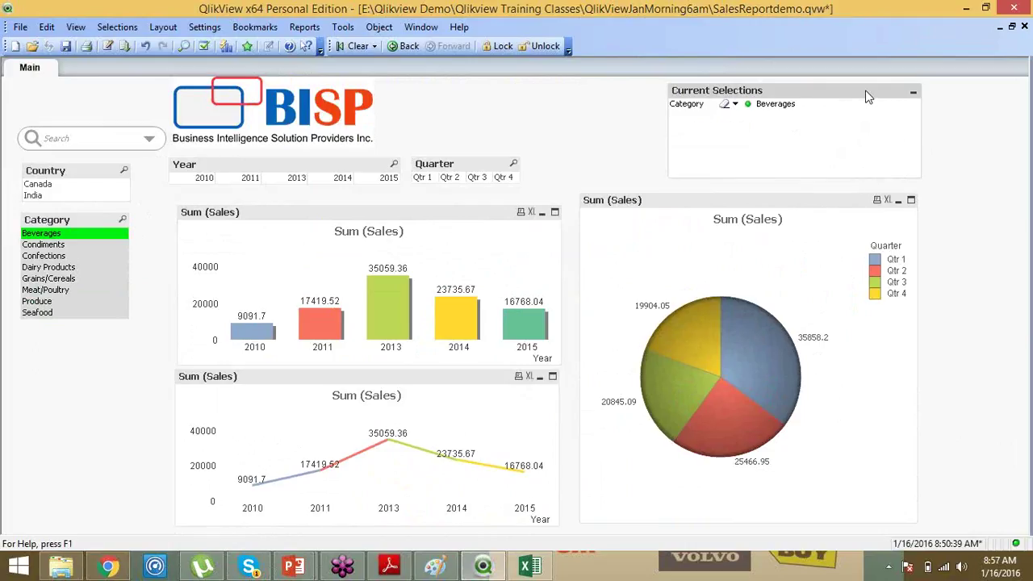
pyautogui.moveTo(856, 91); pyautogui.dragTo(768, 101)
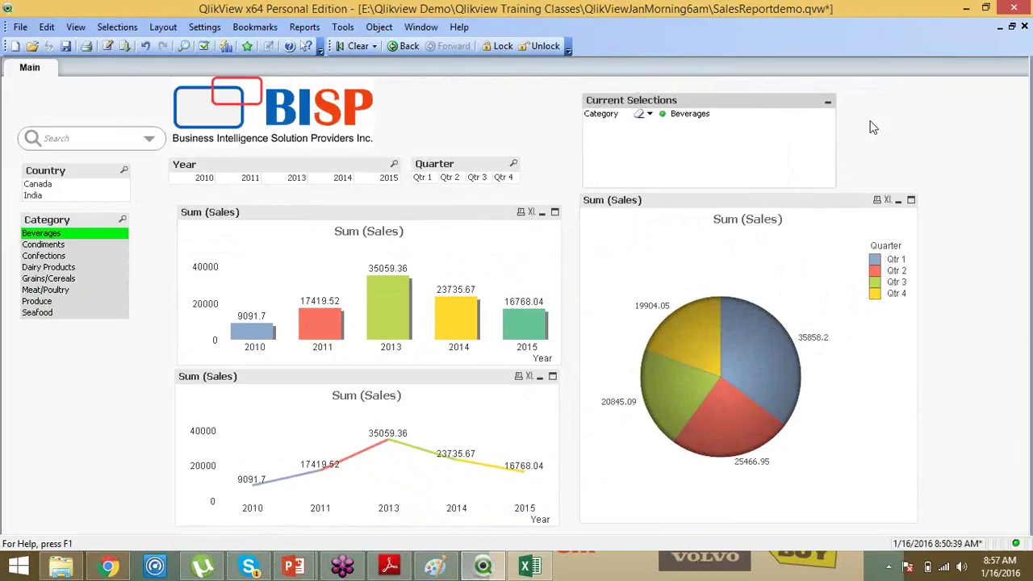
pyautogui.moveTo(837, 145); pyautogui.dragTo(925, 144)
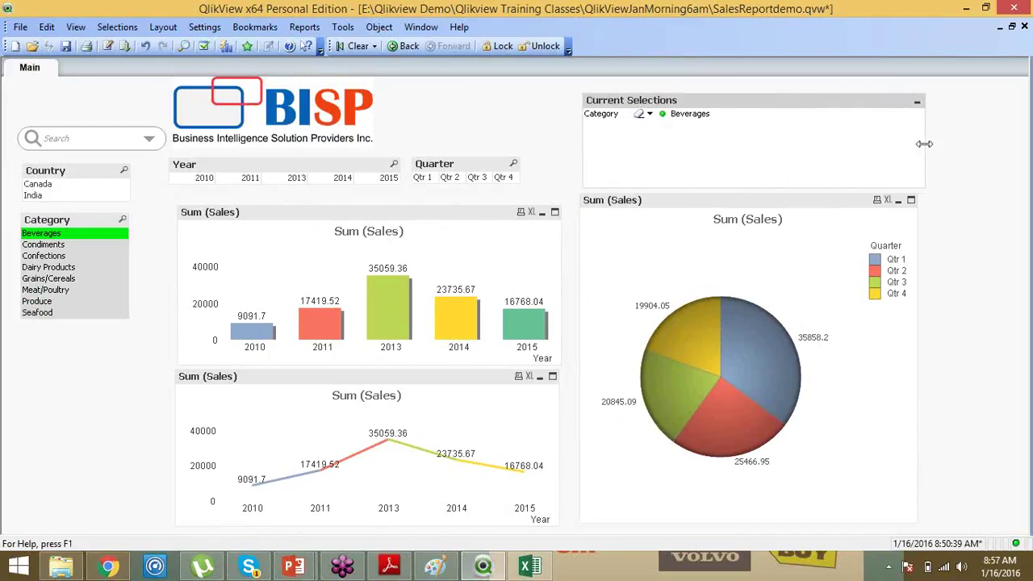
pyautogui.click(993, 175)
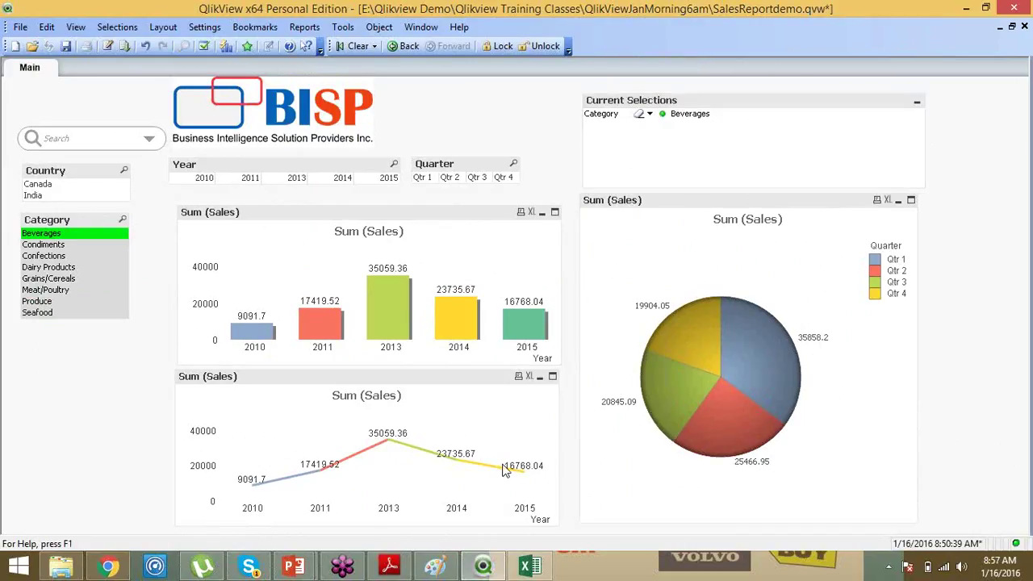
# - Add a list box for the SalesMan field and place it directly below the Category list box
pyautogui.rightClick(36, 347)
pyautogui.moveTo(137, 382)
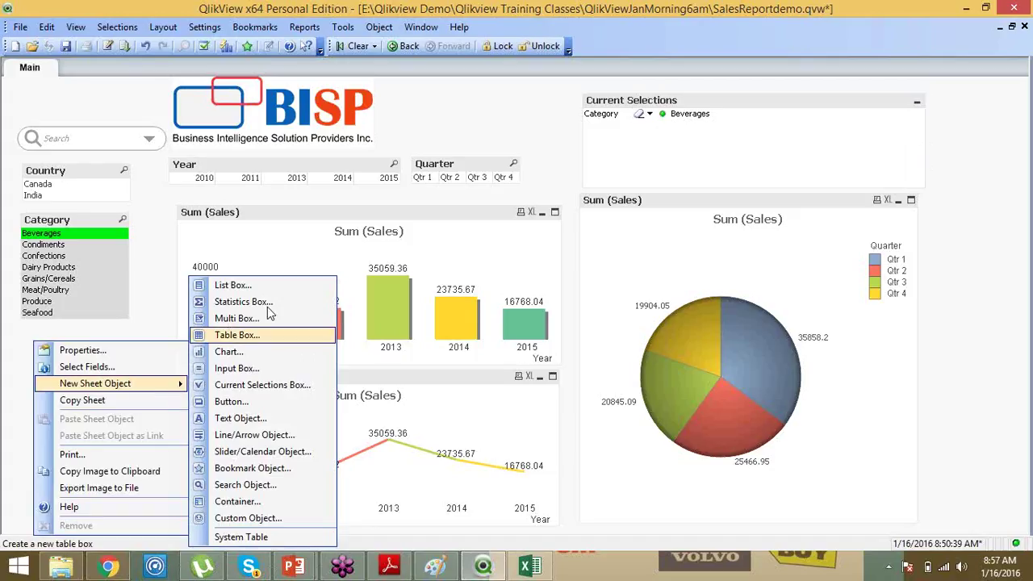
pyautogui.click(263, 287)
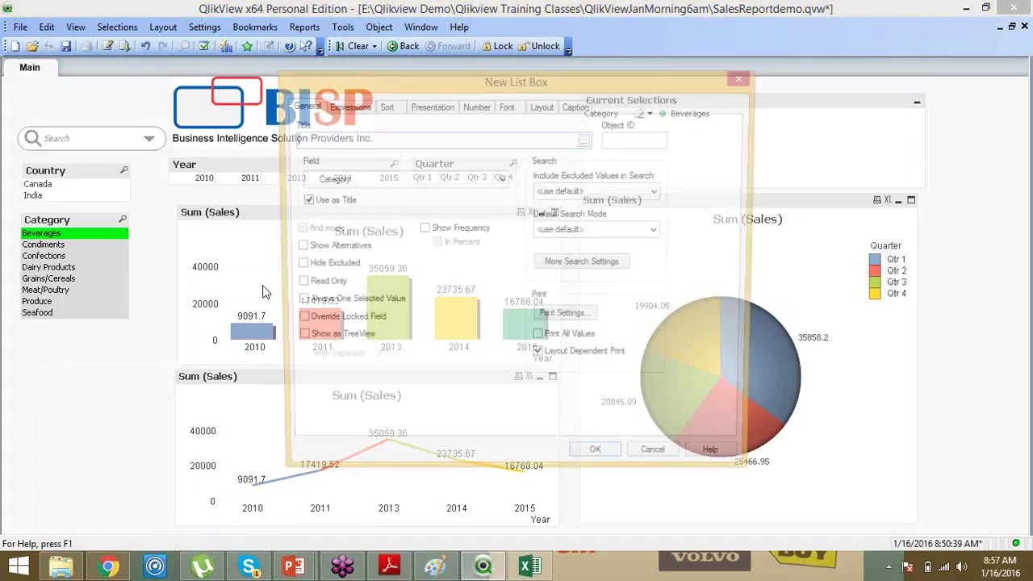
pyautogui.click(339, 179)
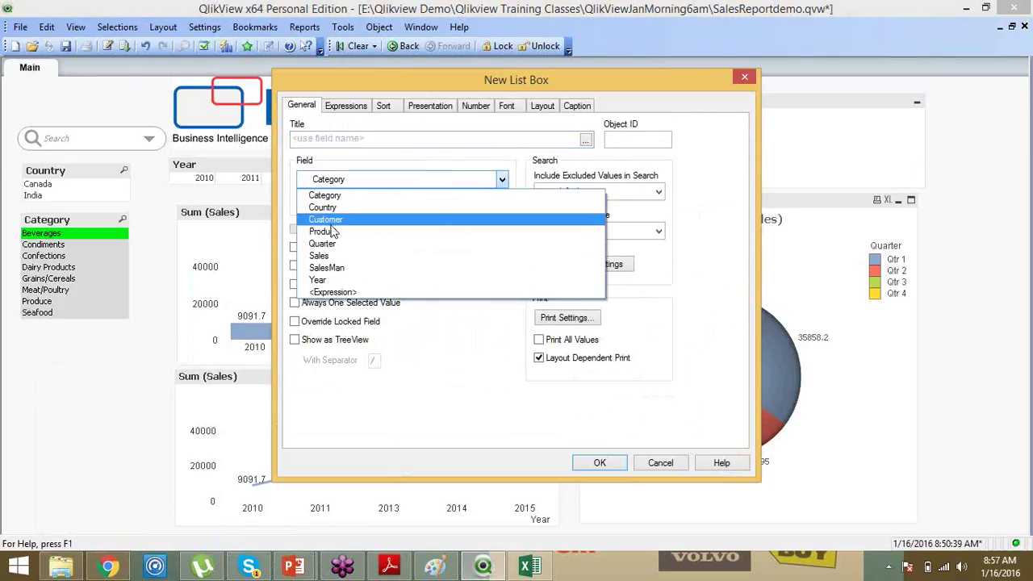
pyautogui.click(327, 268)
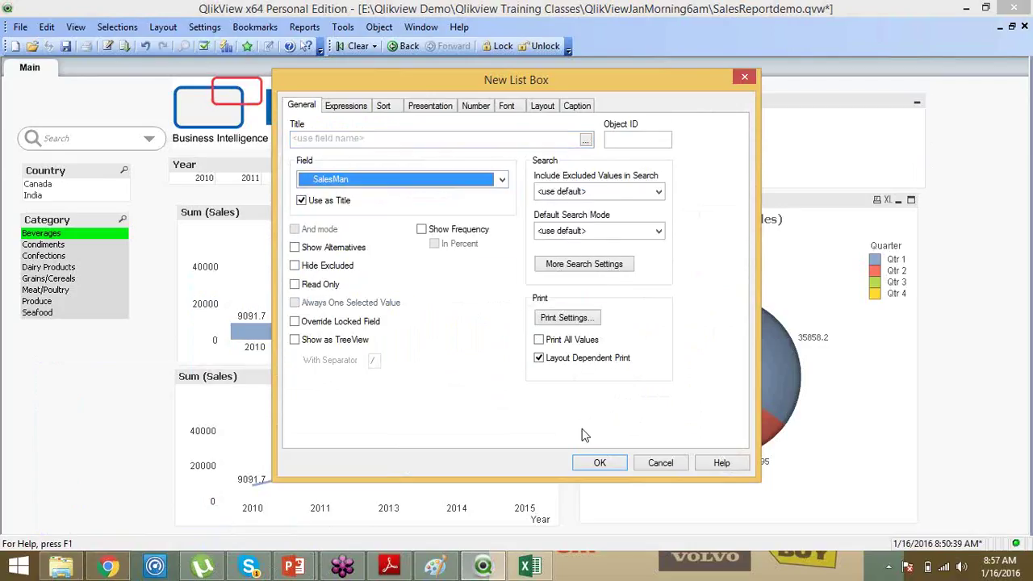
pyautogui.press('Return')
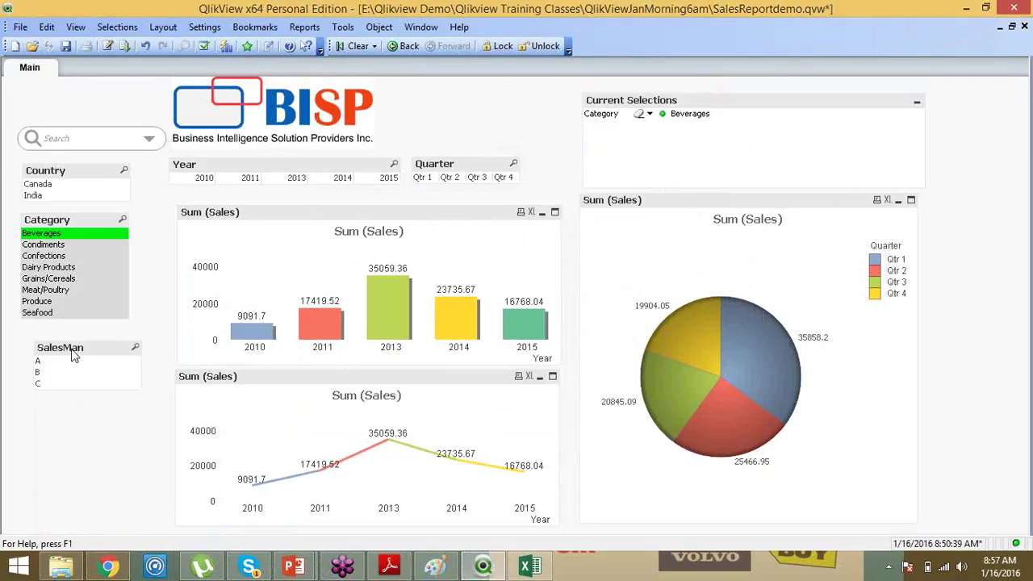
pyautogui.moveTo(71, 352); pyautogui.dragTo(58, 339)
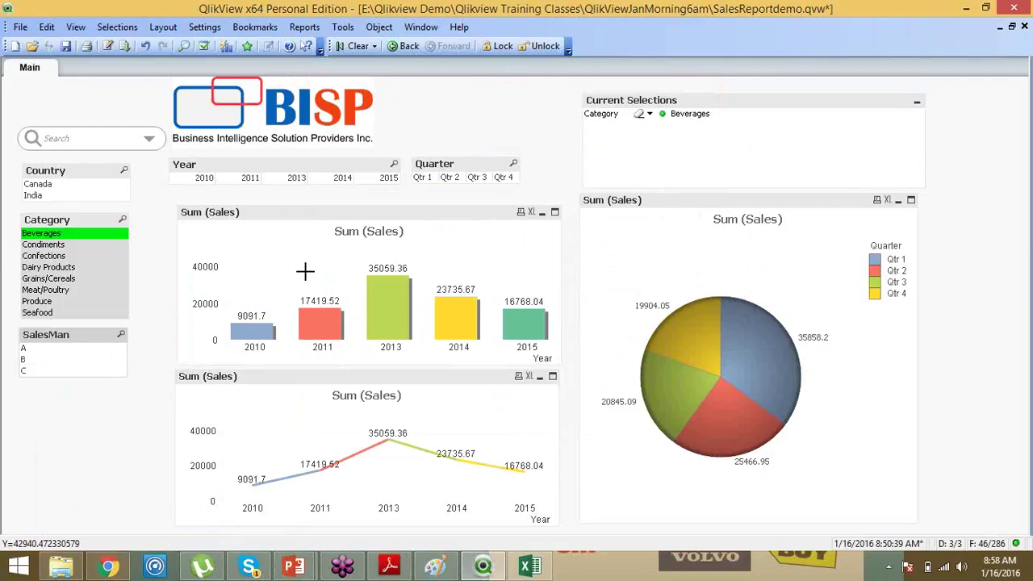
# - Filter the sheet from the bar chart by years 2011, 2013 and 2014, clear, filter by 2014 and 2015, and clear again
pyautogui.moveTo(317, 285); pyautogui.dragTo(474, 327)
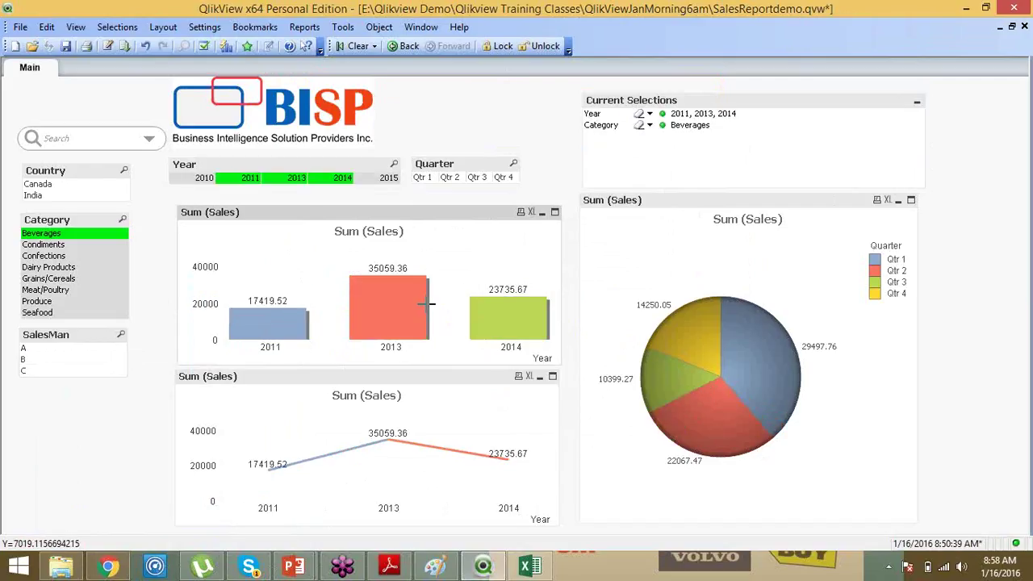
pyautogui.click(353, 46)
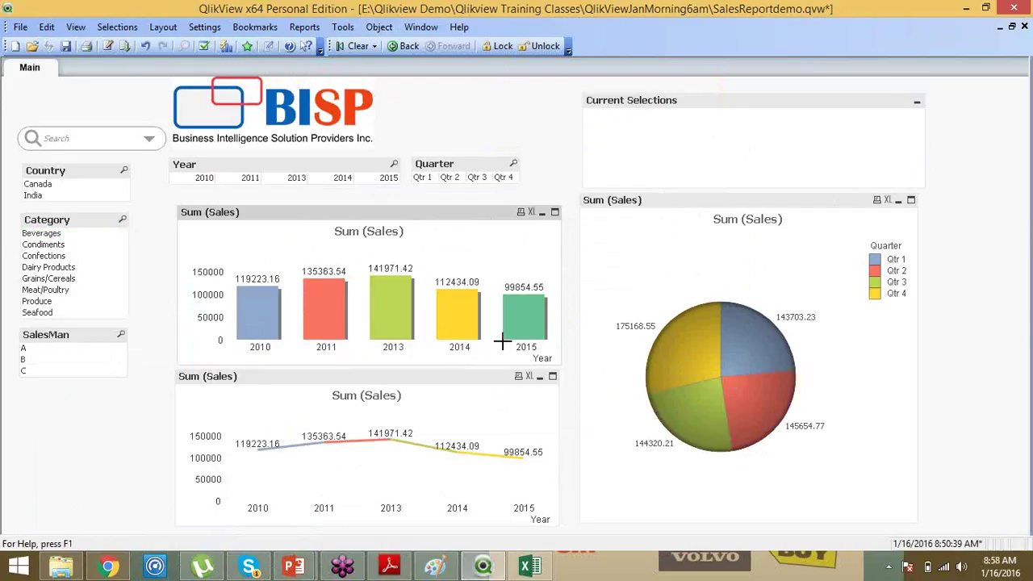
pyautogui.moveTo(446, 265); pyautogui.dragTo(533, 350)
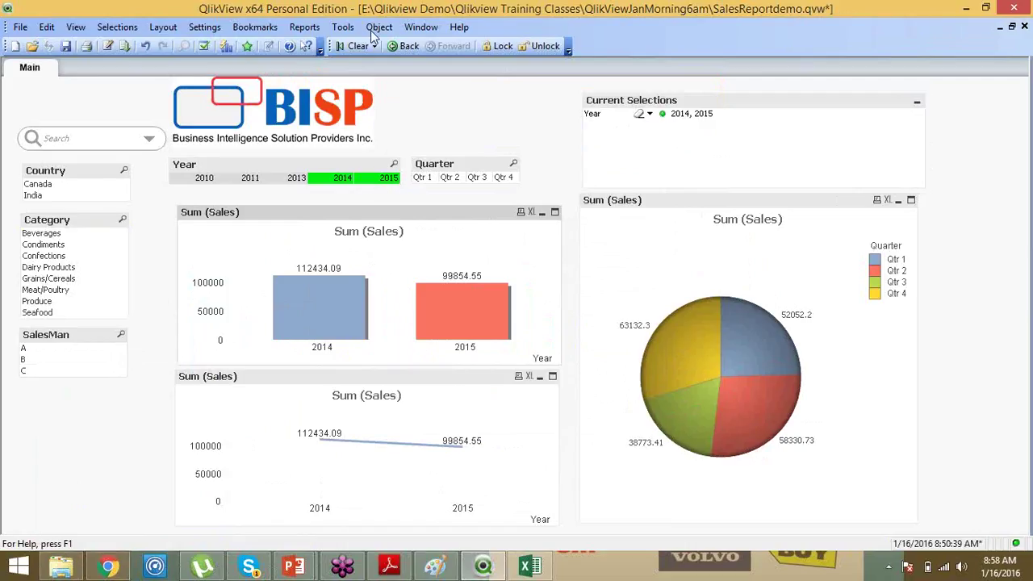
pyautogui.click(358, 47)
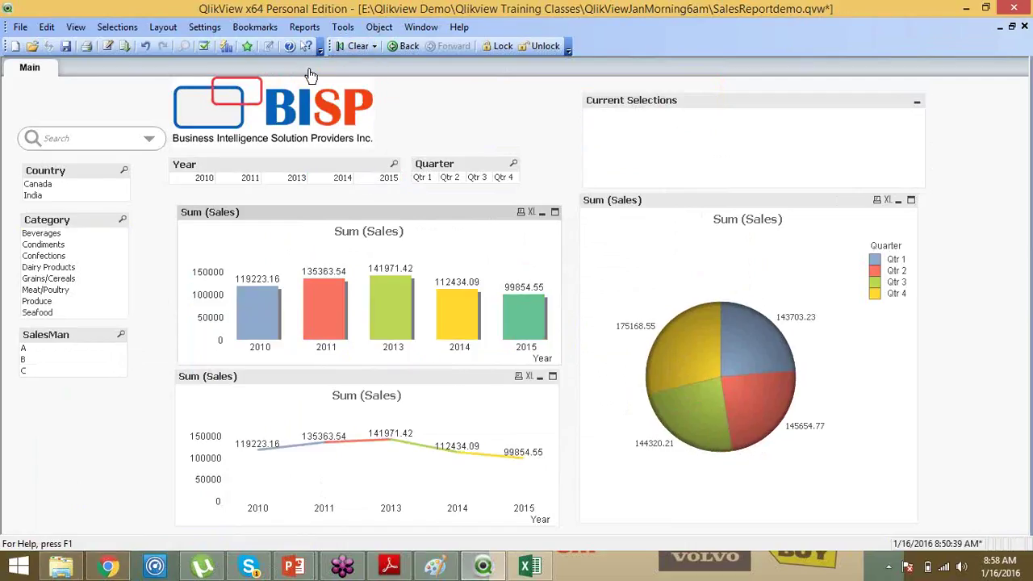
# - Filter the sheet by India, check the pie chart, narrow to 2011 and 2013 from the bar chart, and clear all selections
pyautogui.click(36, 196)
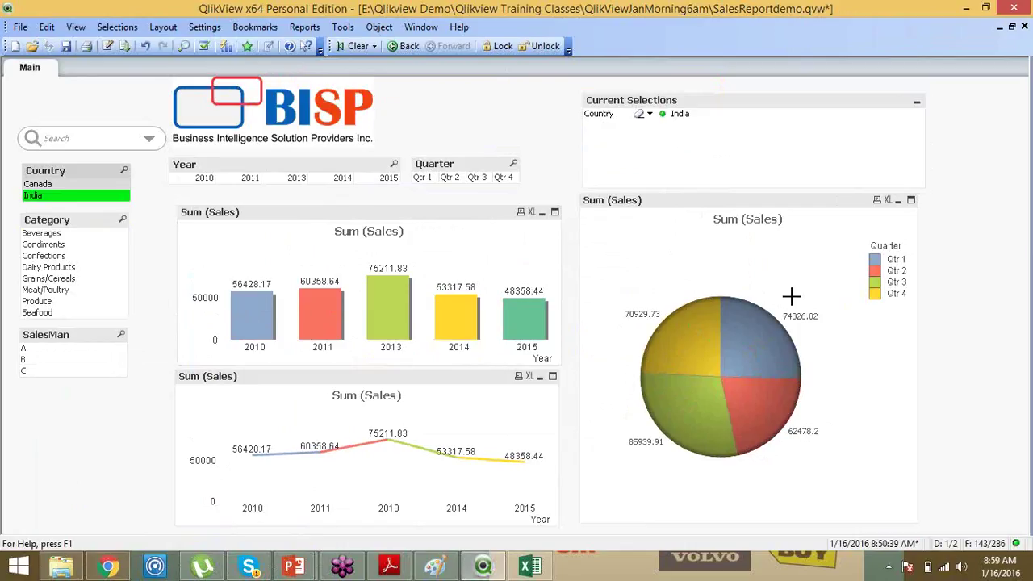
pyautogui.moveTo(767, 338)
pyautogui.moveTo(755, 396)
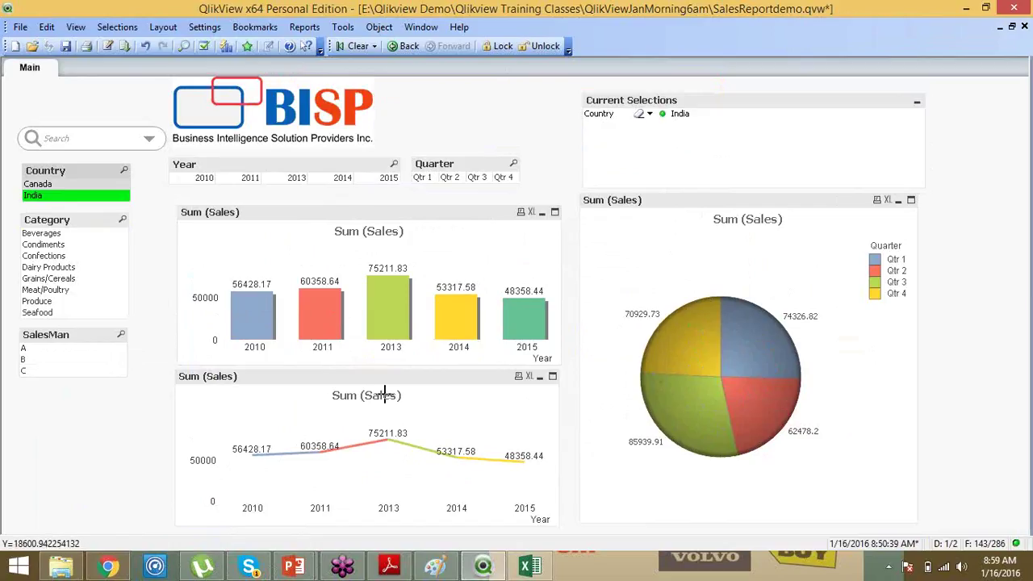
pyautogui.moveTo(327, 331); pyautogui.dragTo(413, 354)
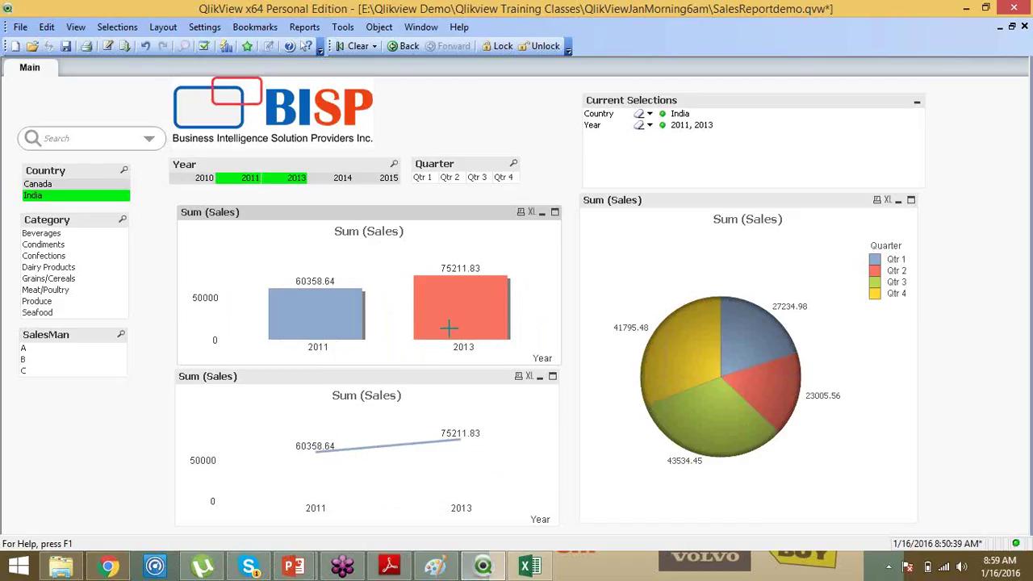
pyautogui.moveTo(452, 326)
pyautogui.click(353, 47)
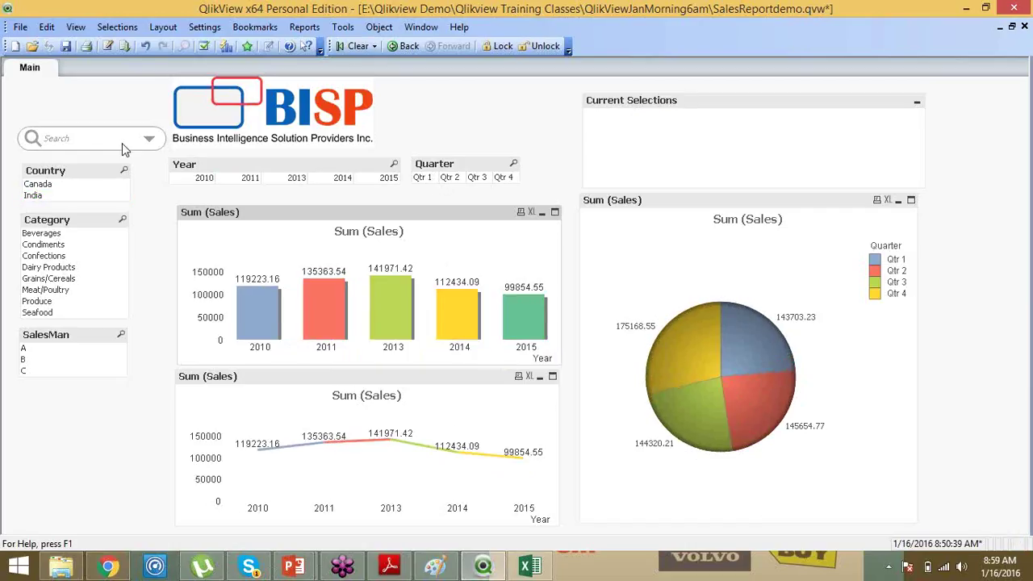
# - Filter the sheet by country India and the two categories Dairy Products and Seafood
pyautogui.click(34, 195)
pyautogui.click(40, 314)
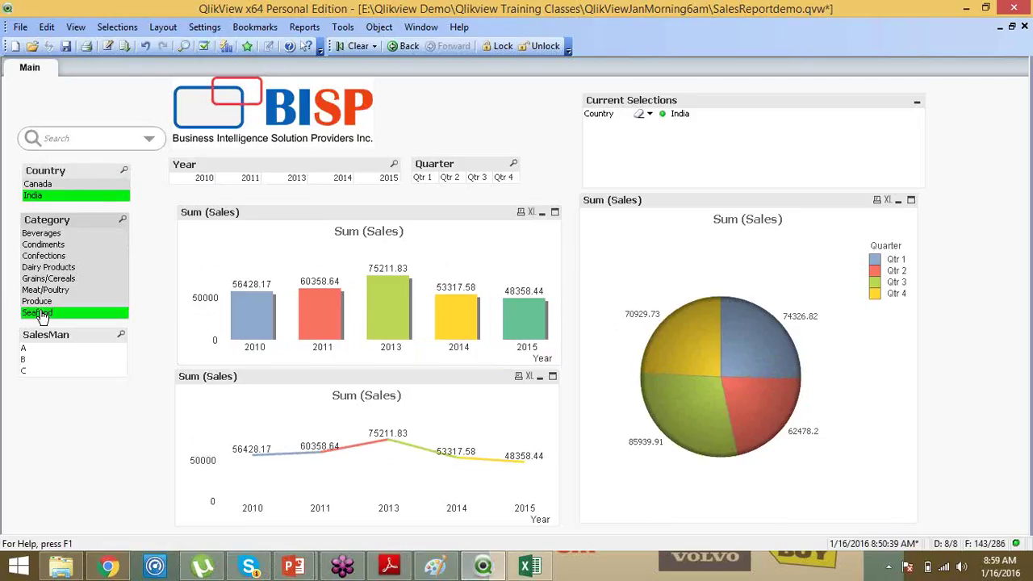
pyautogui.click(64, 269)
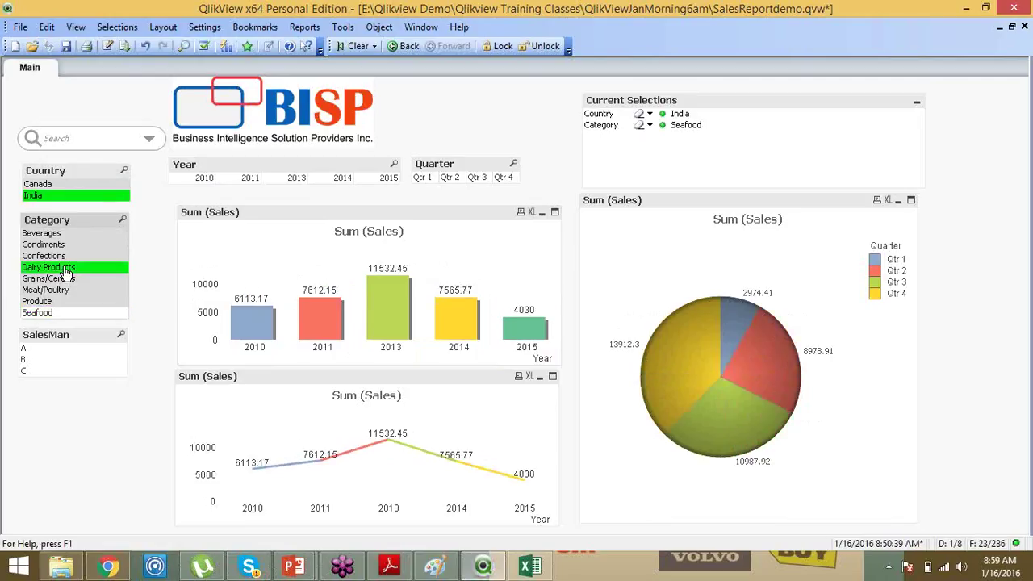
pyautogui.keyDown('ctrl'); pyautogui.click(41, 313); pyautogui.keyUp('ctrl')
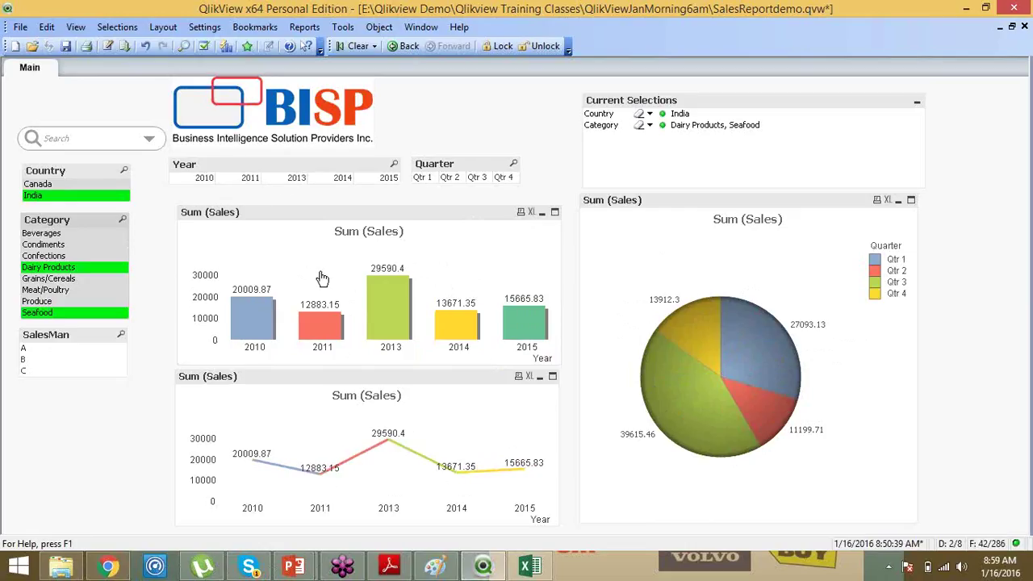
# - Narrow the India, Dairy Products and Seafood filter to year 2010, and clear all selections
pyautogui.click(201, 182)
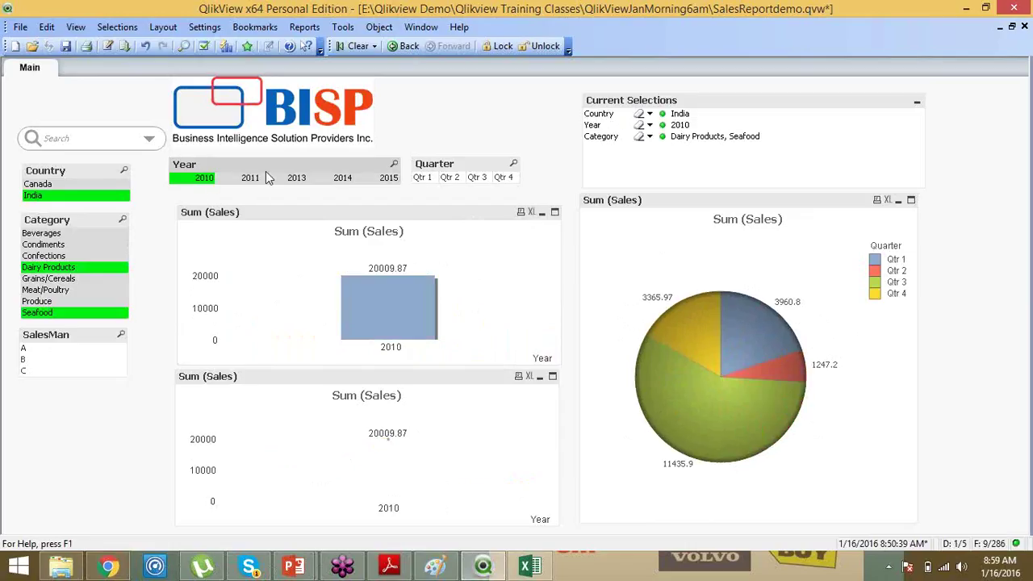
pyautogui.moveTo(265, 171); pyautogui.dragTo(337, 147)
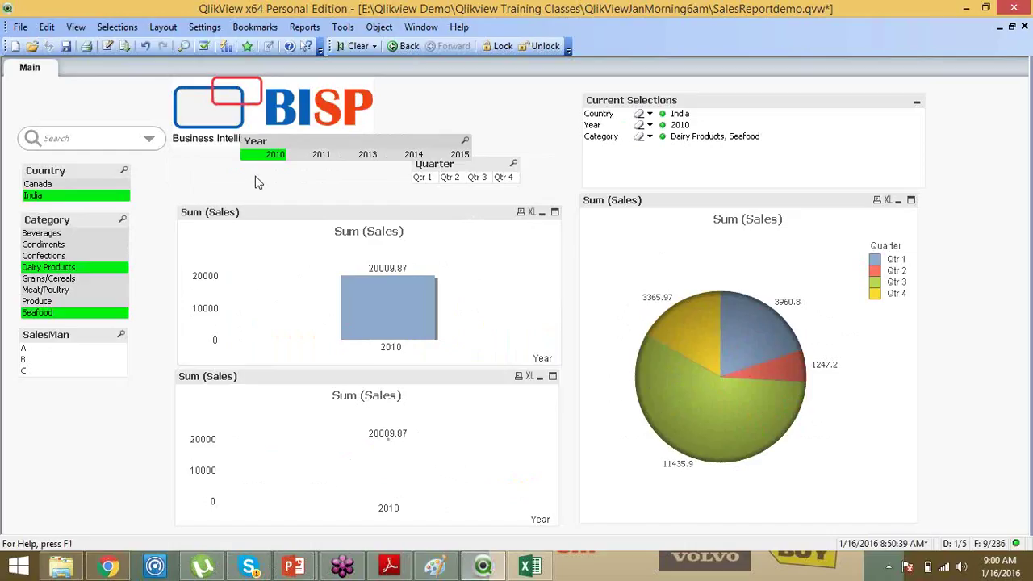
pyautogui.hotkey('ctrl', 'z')
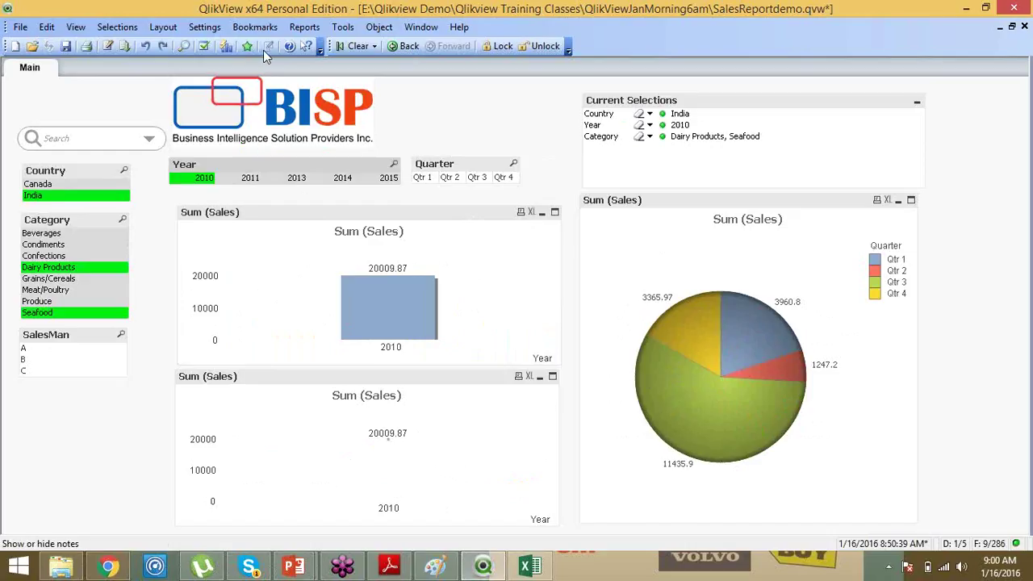
pyautogui.click(349, 49)
# - Filter the sheet by years 2010, 2011 and 2013 and by the six categories from Condiments through Produce
pyautogui.click(204, 178)
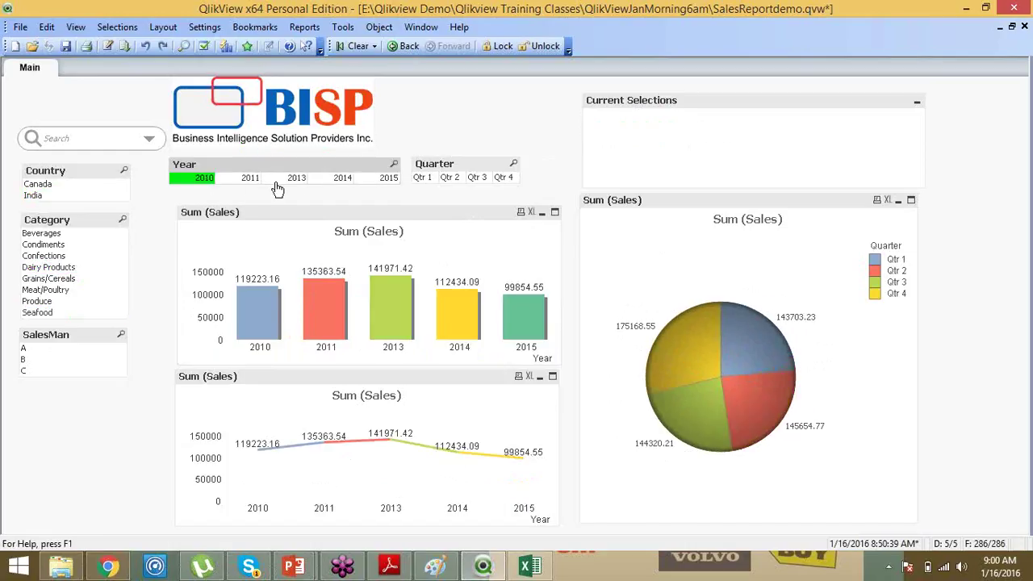
pyautogui.moveTo(277, 188); pyautogui.dragTo(290, 187)
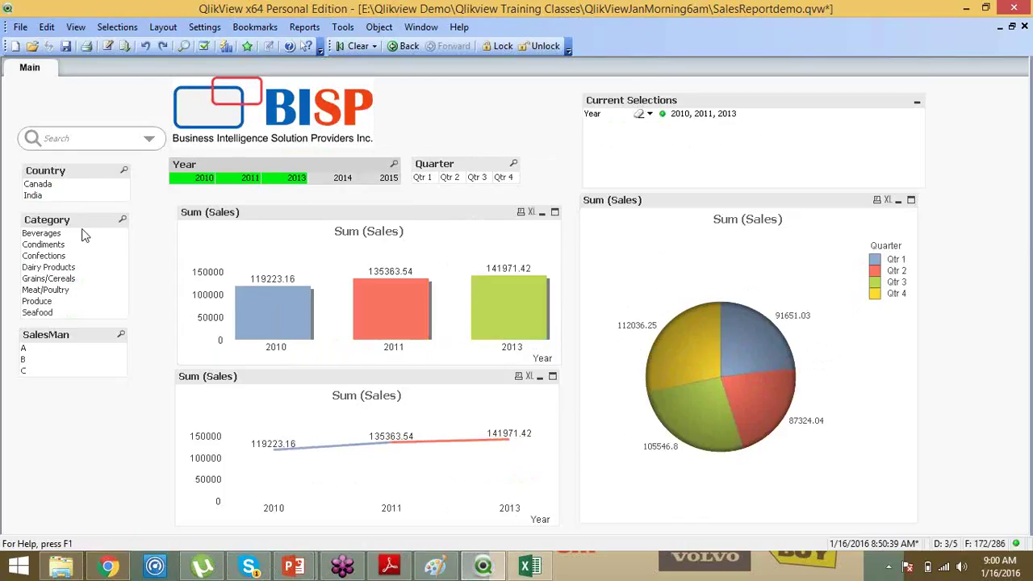
pyautogui.moveTo(37, 246); pyautogui.dragTo(38, 313)
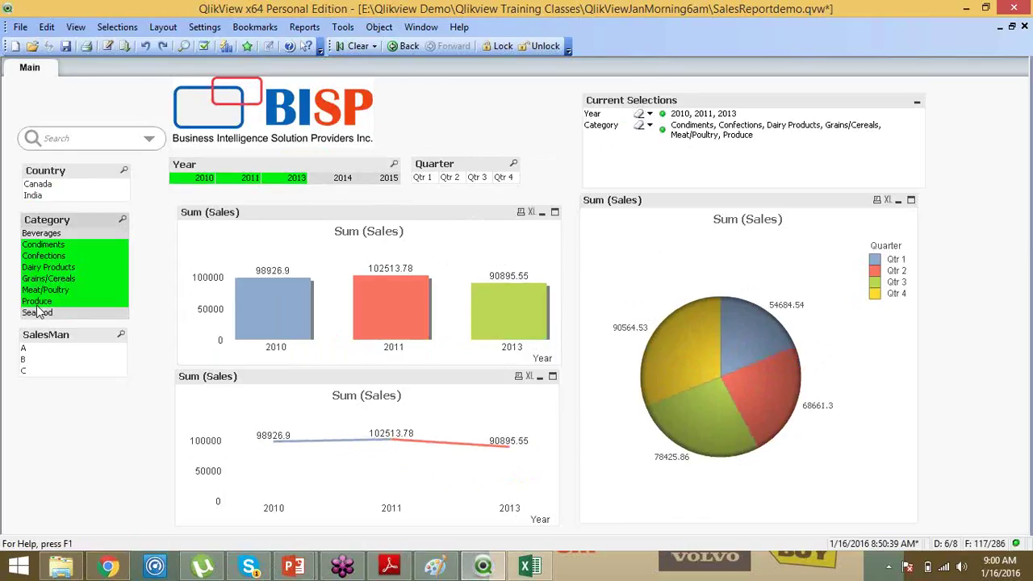
# - Narrow the filter to salesmen A and B, switch to salesman C in Canada, and clear all selections
pyautogui.moveTo(24, 348); pyautogui.dragTo(25, 369)
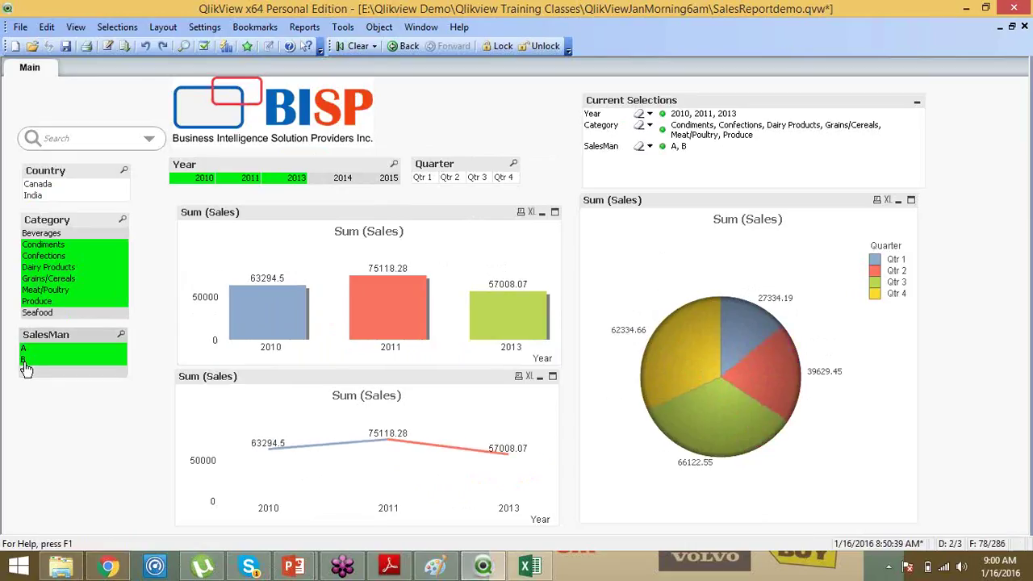
pyautogui.click(25, 371)
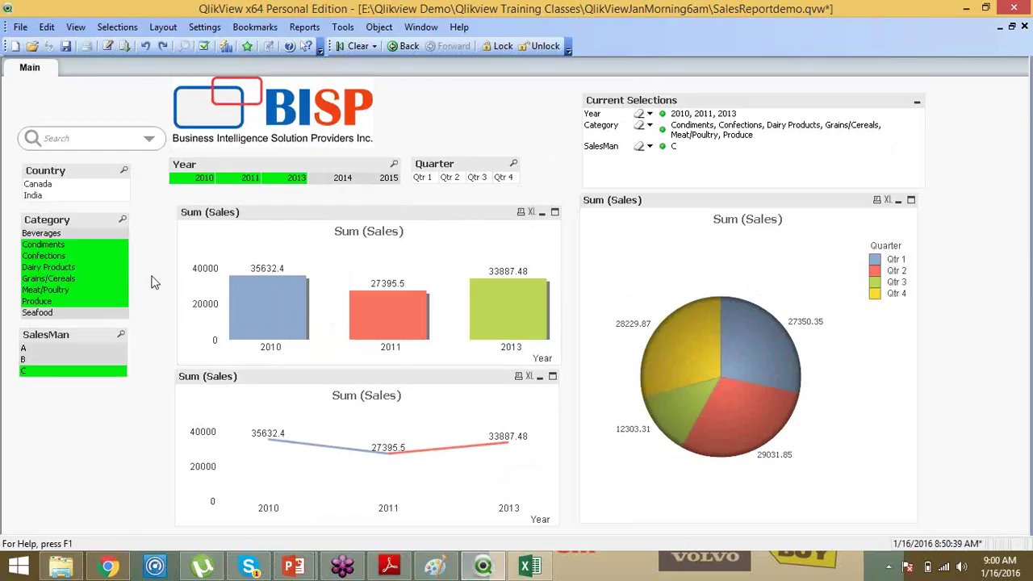
pyautogui.click(45, 186)
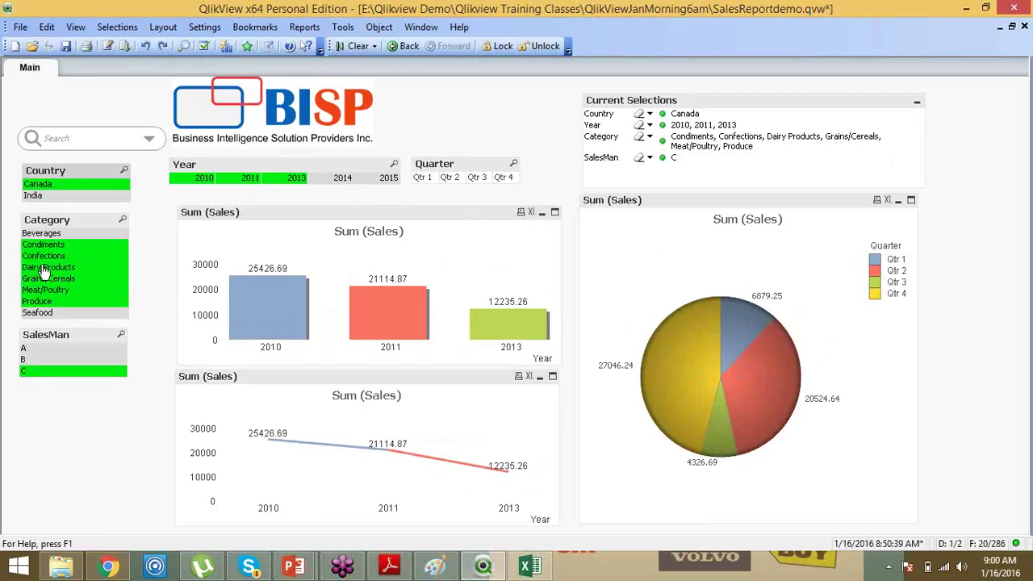
pyautogui.click(352, 47)
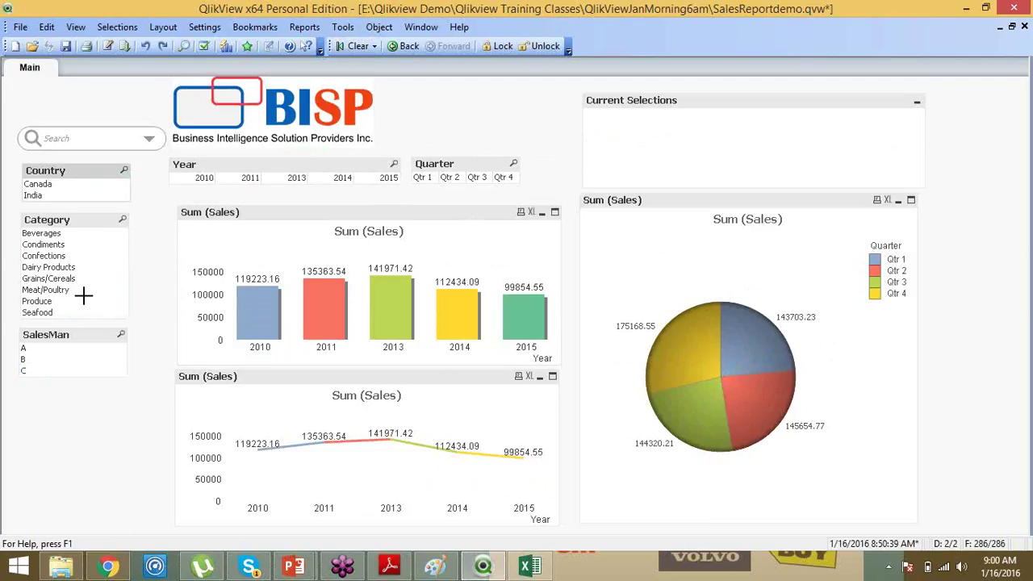
# - Filter the sheet by category Produce, year 2013 and Qtr 3, and clear all selections
pyautogui.click(46, 301)
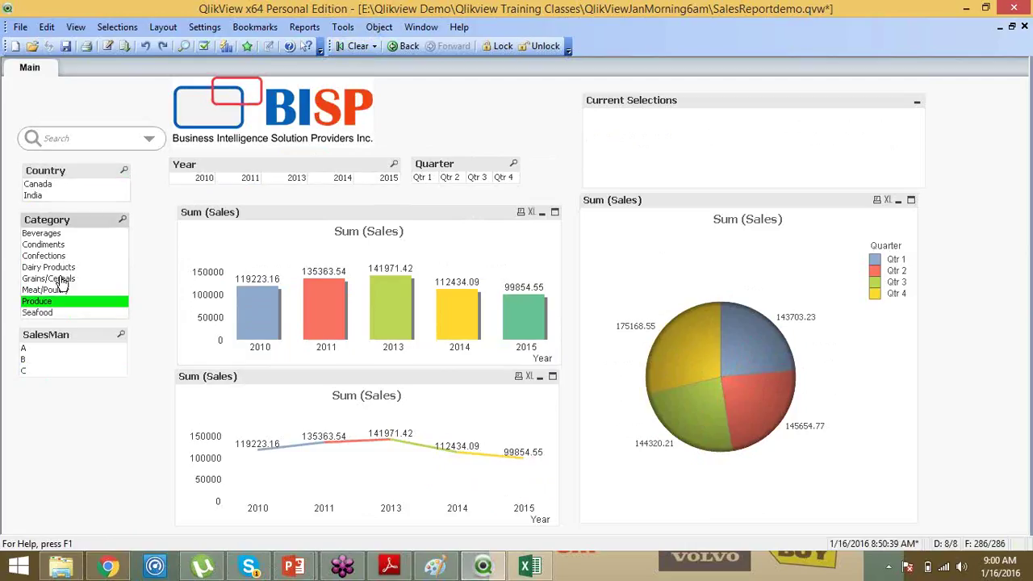
pyautogui.click(287, 184)
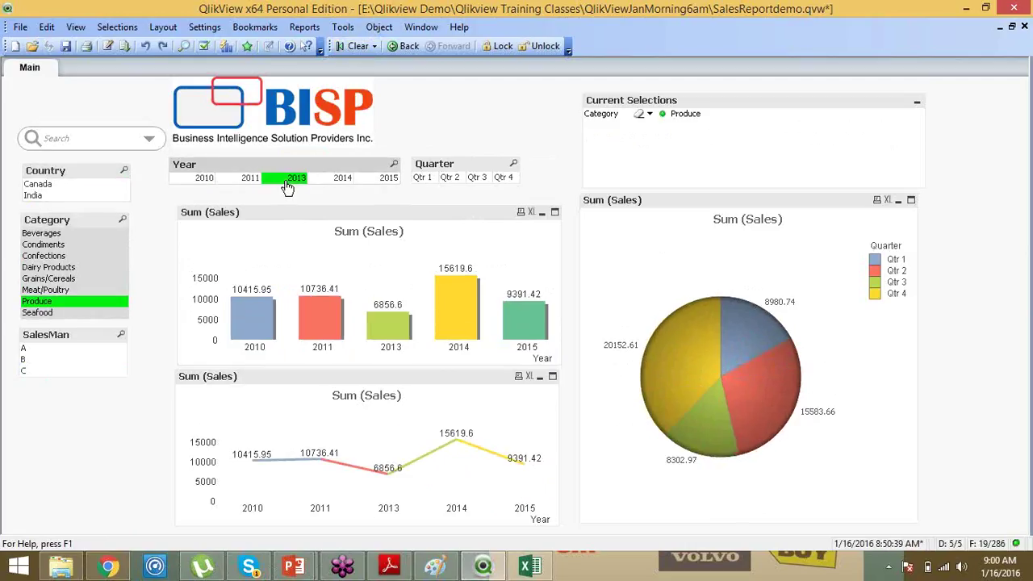
pyautogui.click(426, 180)
pyautogui.click(481, 179)
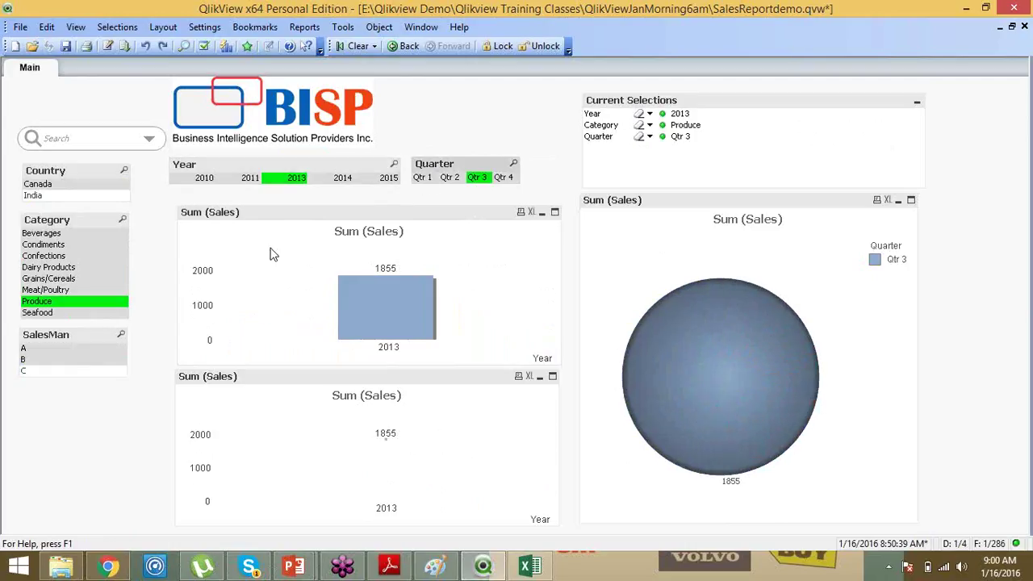
pyautogui.click(372, 46)
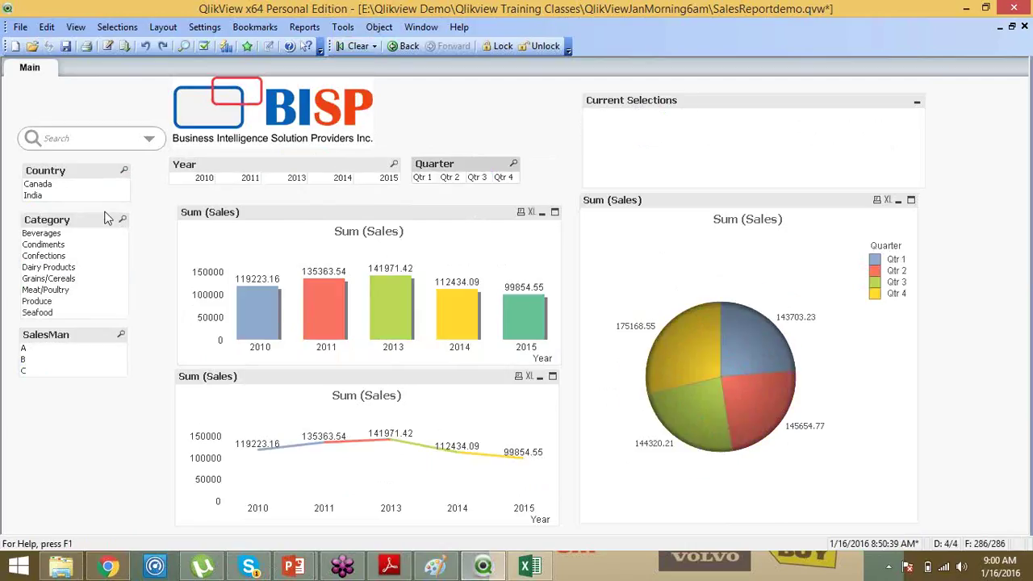
# - Filter the sheet by Canada, switch the country to India, and narrow the filter to Grains/Cereals
pyautogui.click(75, 185)
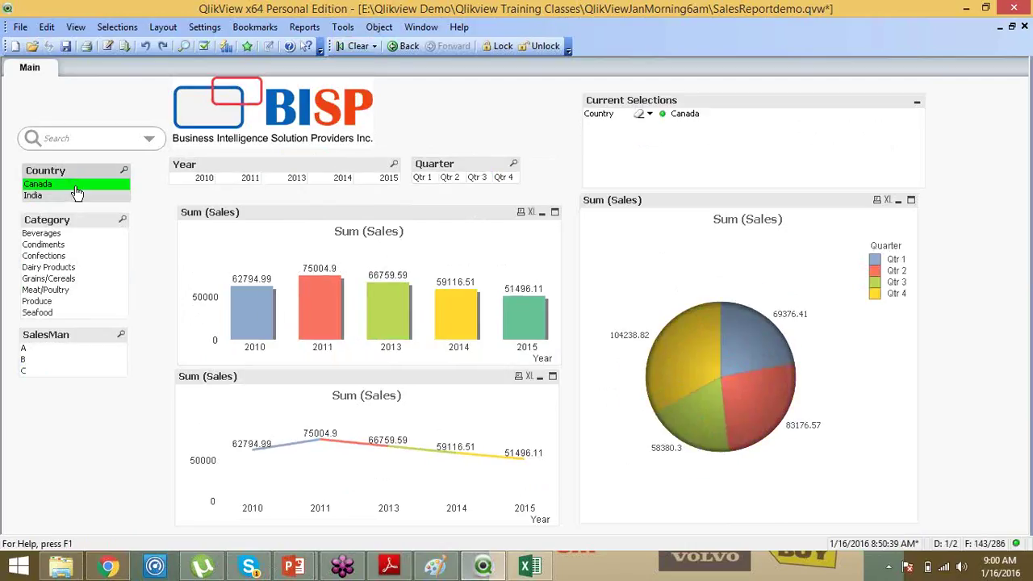
pyautogui.click(62, 197)
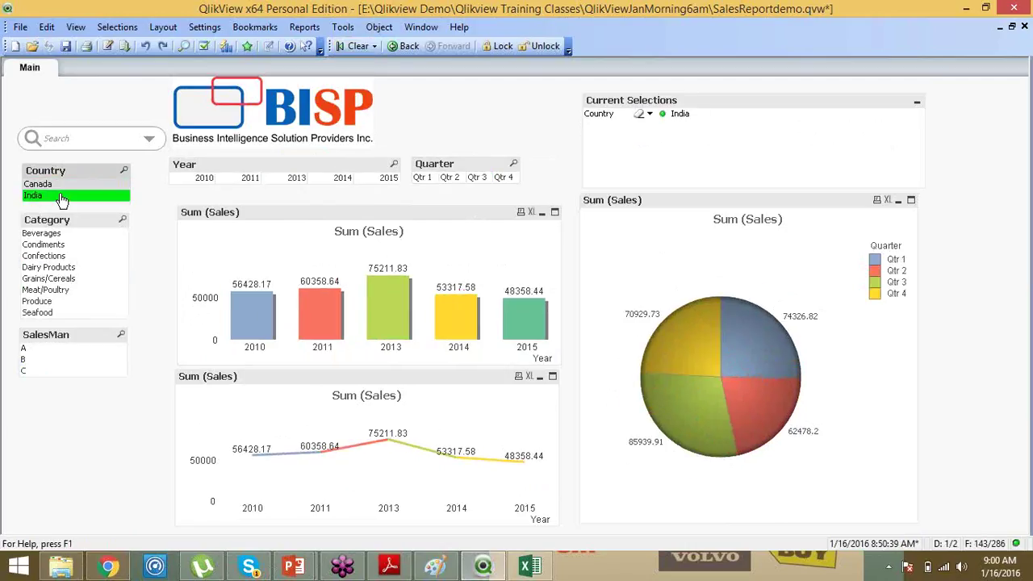
pyautogui.click(49, 278)
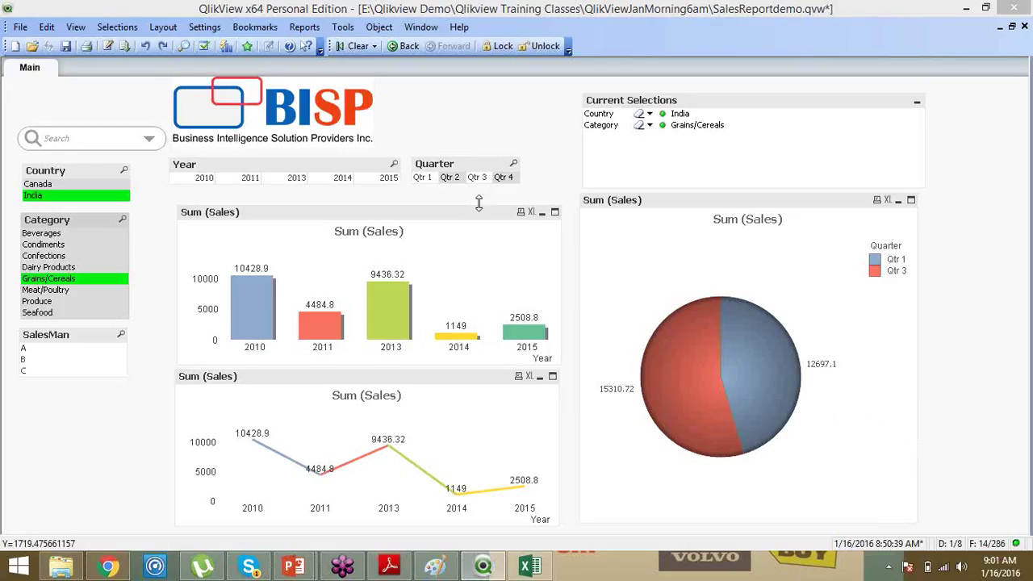
# - Minimize the yearly sales line chart and restore it on the sheet
pyautogui.click(540, 376)
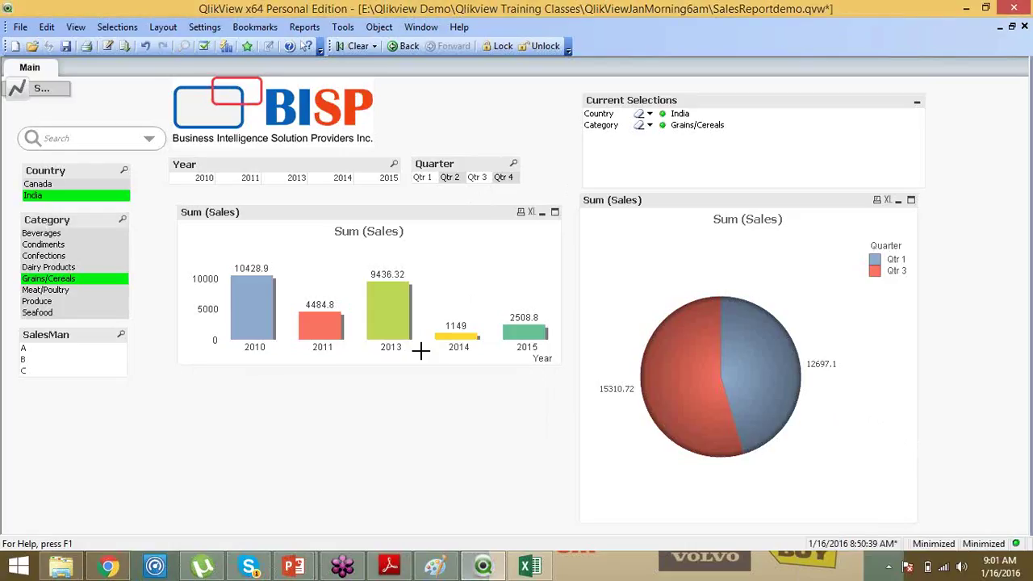
pyautogui.doubleClick(18, 91)
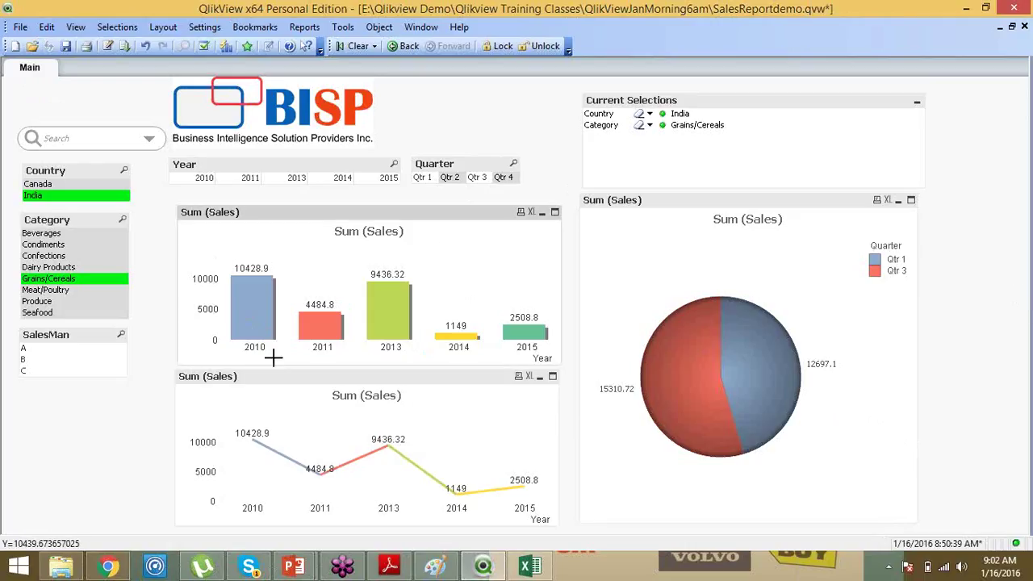
# - Filter by 2010 from the bar chart, clear, filter by 2010 from the Year list box, and clear all selections again
pyautogui.click(252, 323)
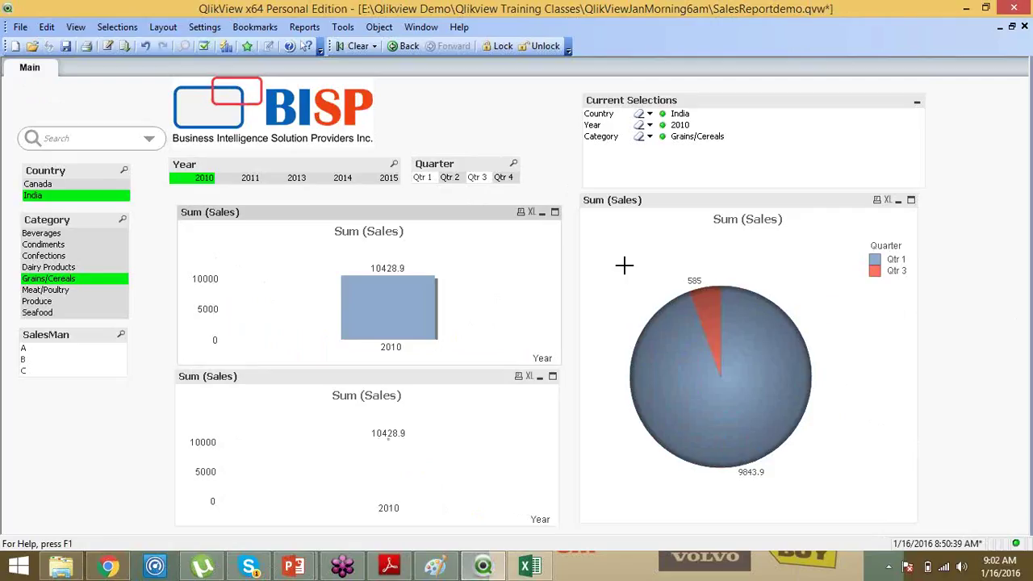
pyautogui.click(355, 46)
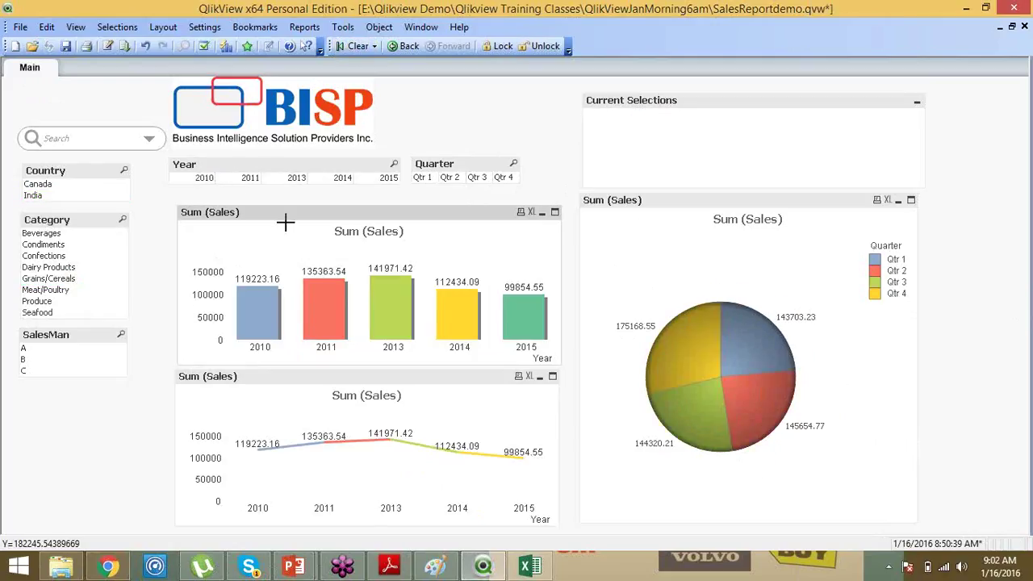
pyautogui.click(198, 180)
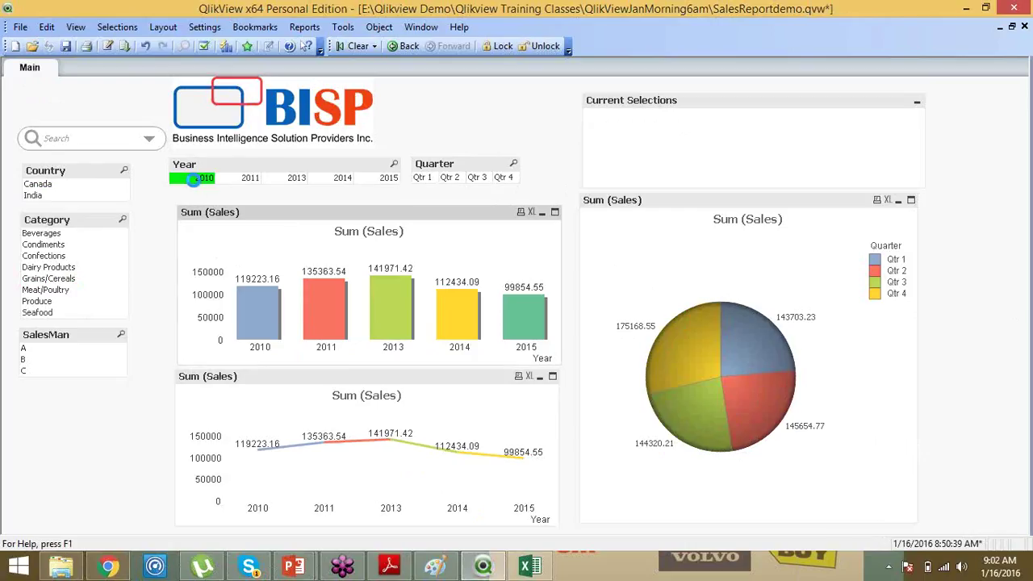
pyautogui.click(248, 180)
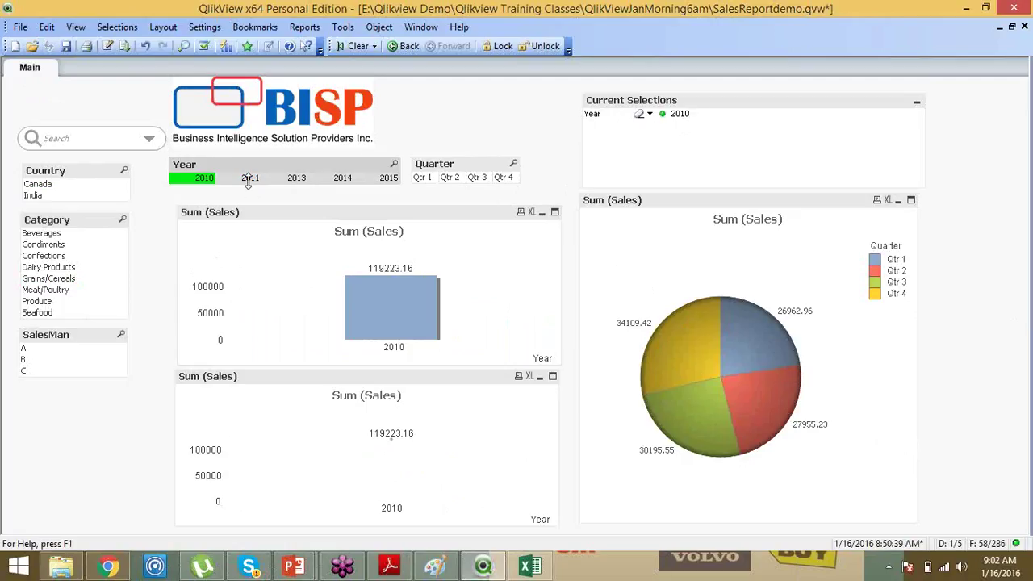
pyautogui.click(358, 46)
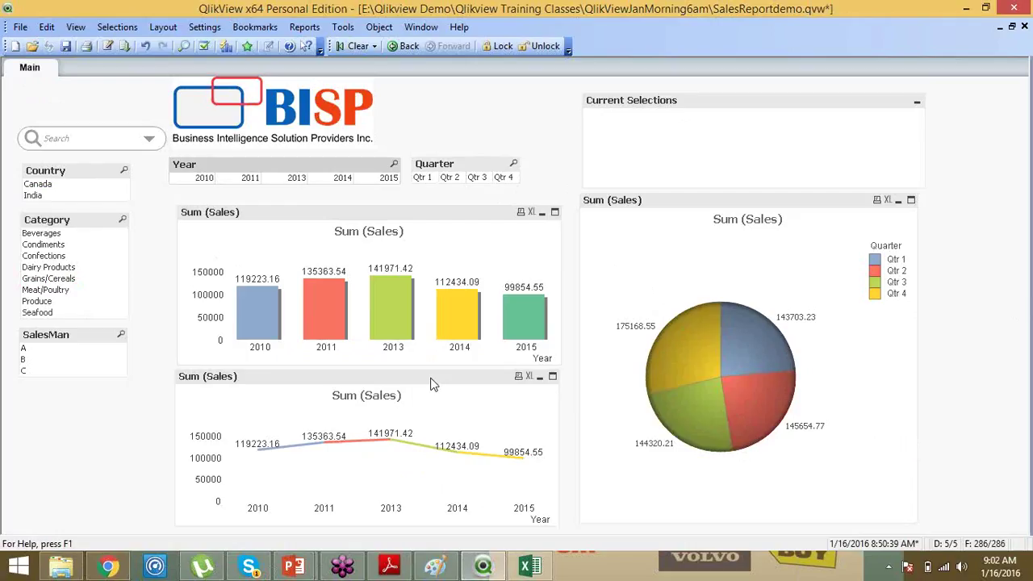
# - Change the quarterly sales pie chart's type to a bar chart
pyautogui.rightClick(721, 209)
pyautogui.click(743, 210)
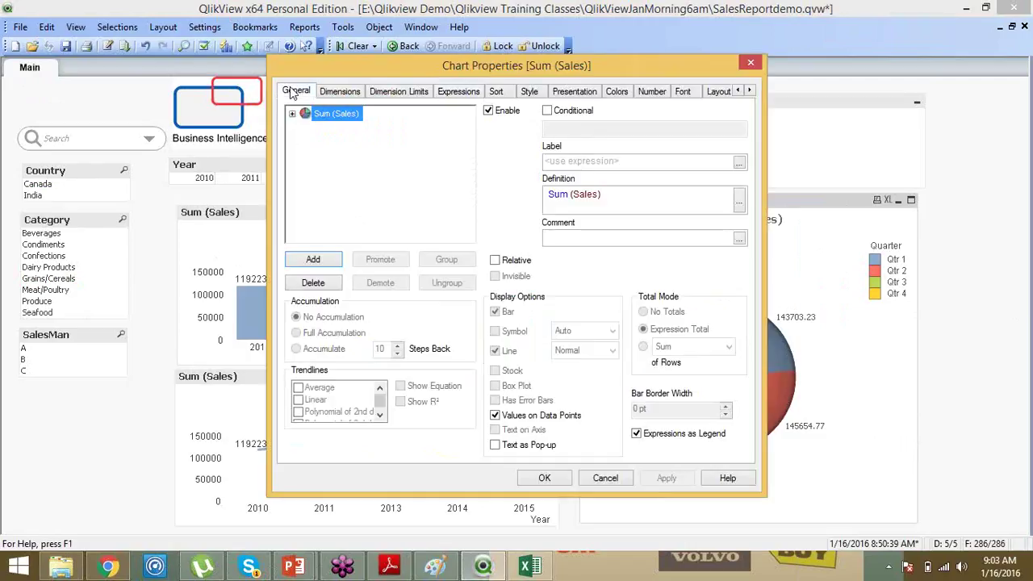
pyautogui.click(295, 91)
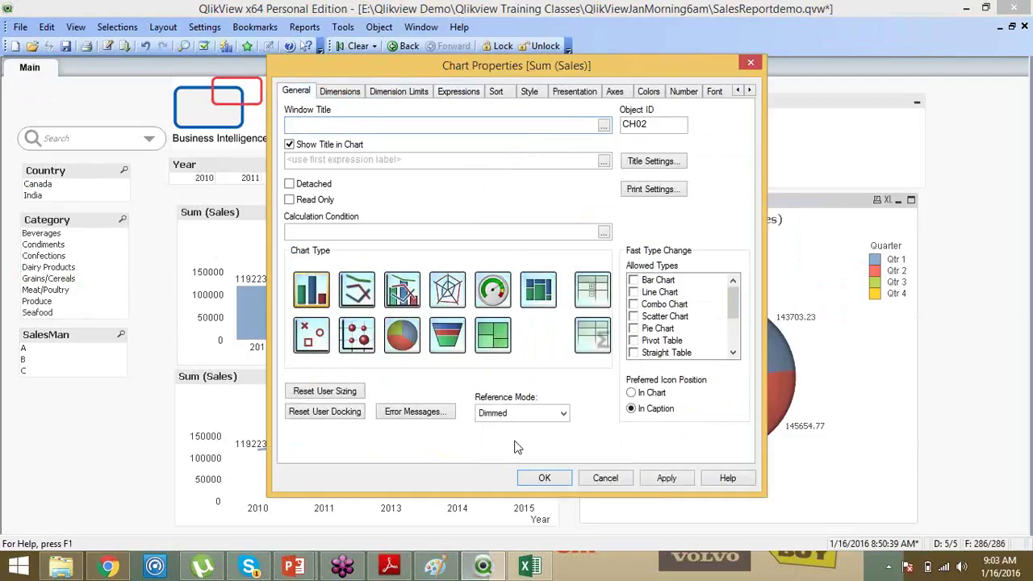
pyautogui.click(667, 478)
pyautogui.click(544, 477)
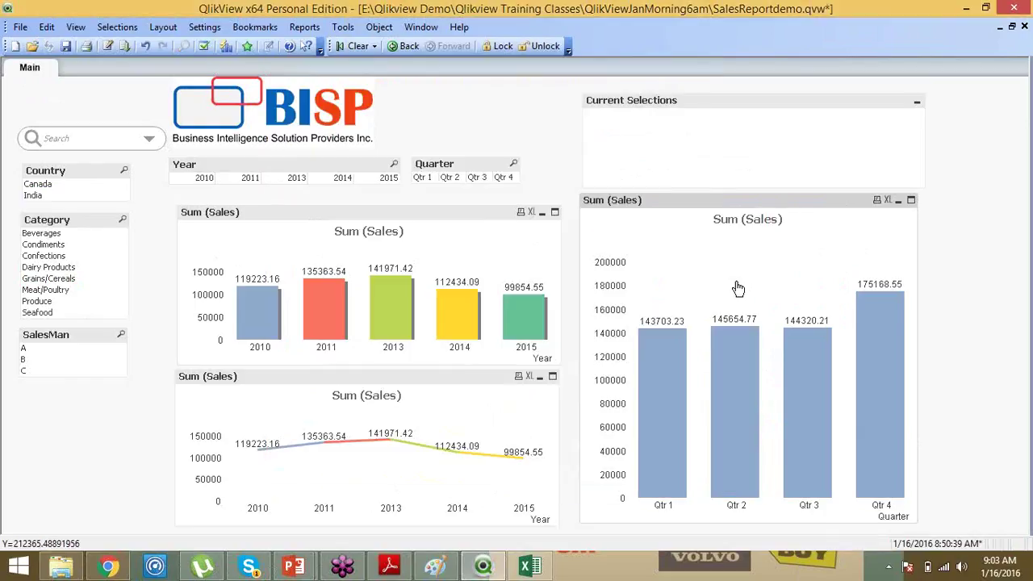
# - Enable the Multicolored option for the quarterly sales bar chart so each quarter gets its own color
pyautogui.rightClick(791, 203)
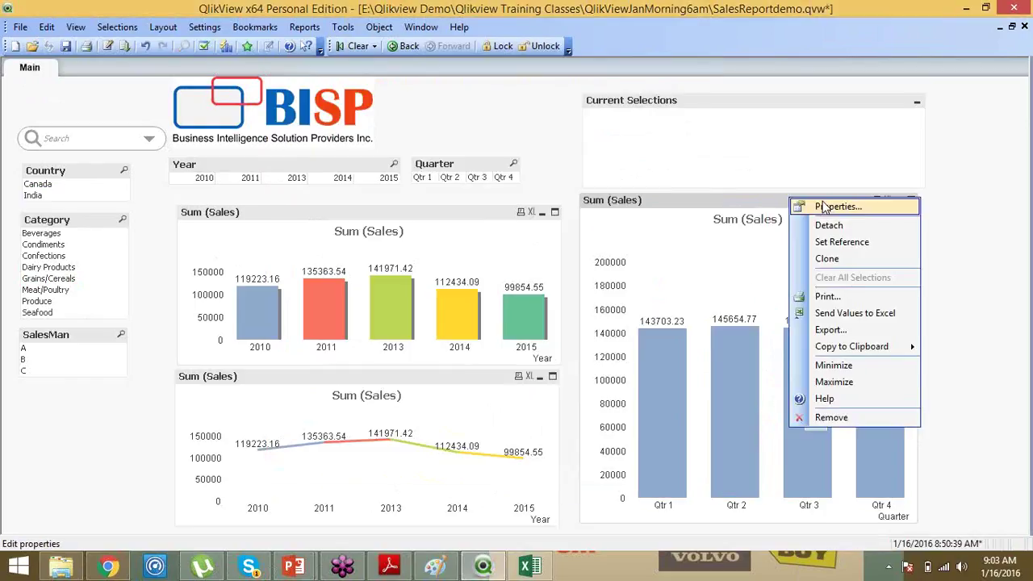
pyautogui.click(823, 208)
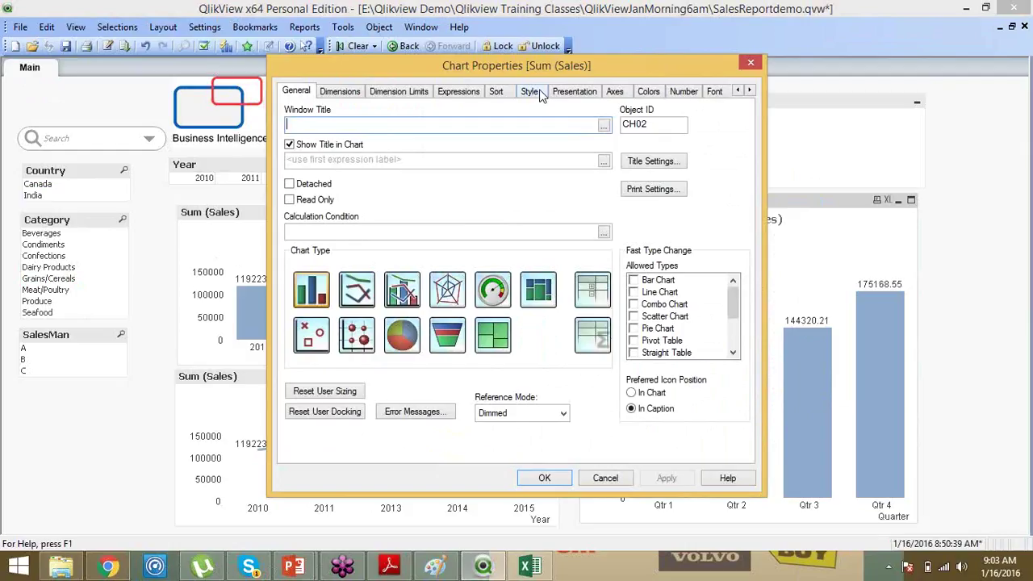
pyautogui.click(649, 92)
pyautogui.click(545, 123)
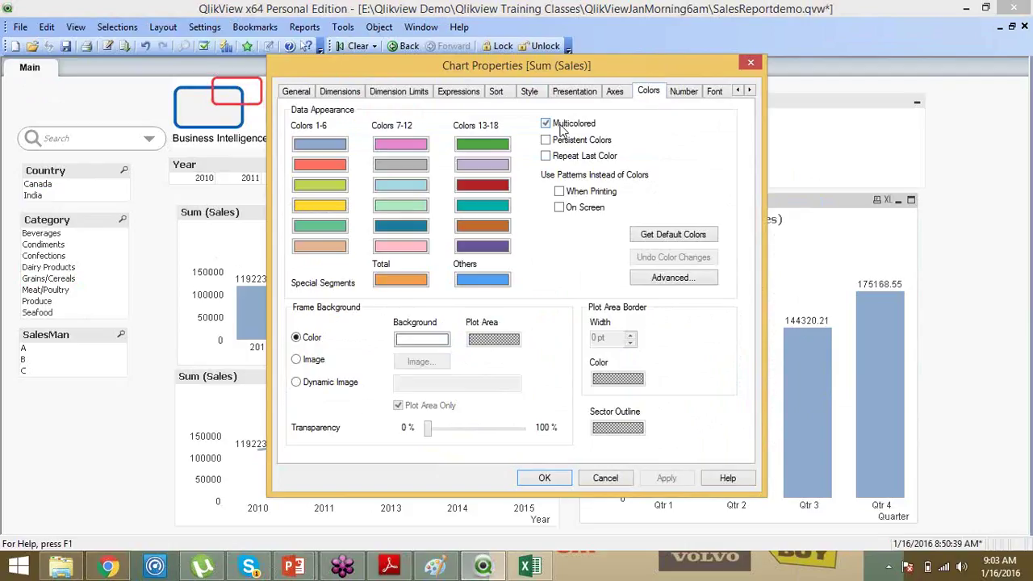
pyautogui.click(667, 478)
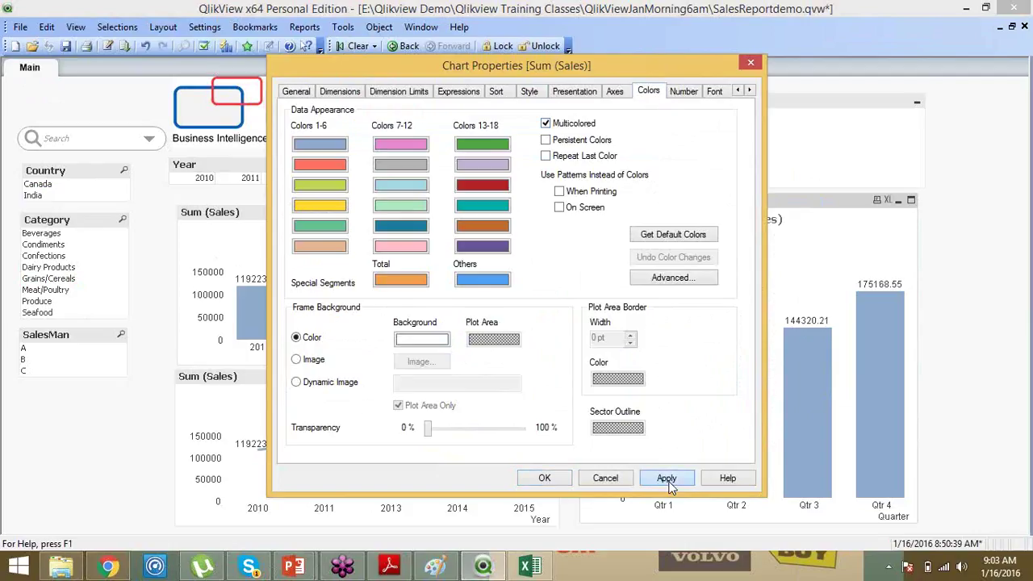
pyautogui.click(545, 478)
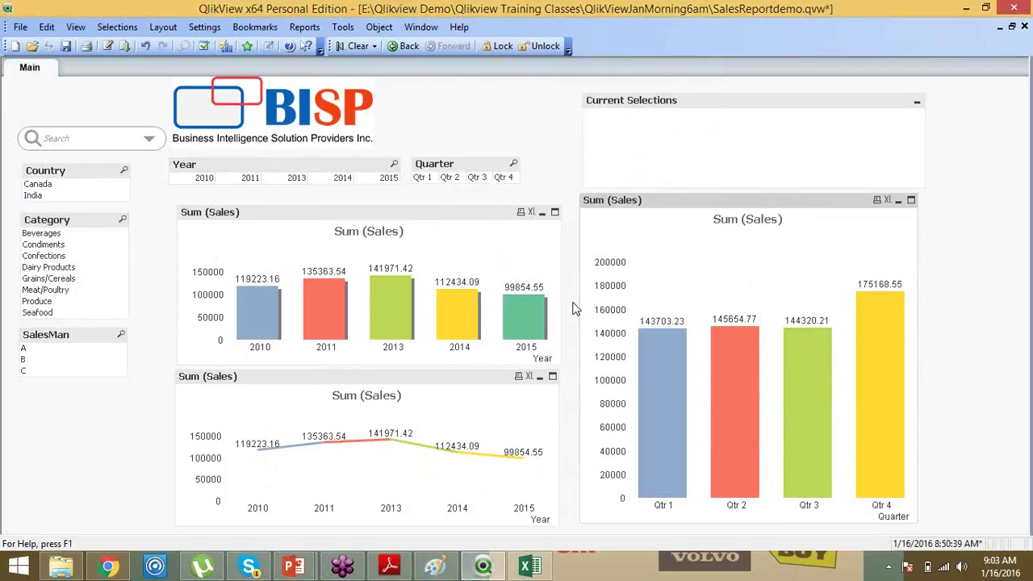
# - Send the quarterly sales bar chart's values to Excel and return to the Main sheet
pyautogui.rightClick(713, 208)
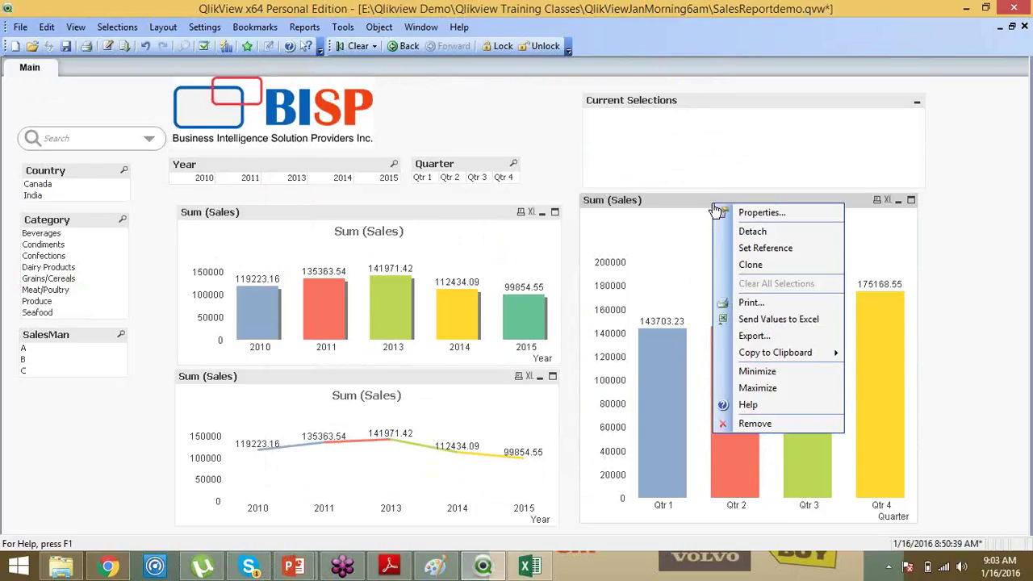
pyautogui.click(560, 149)
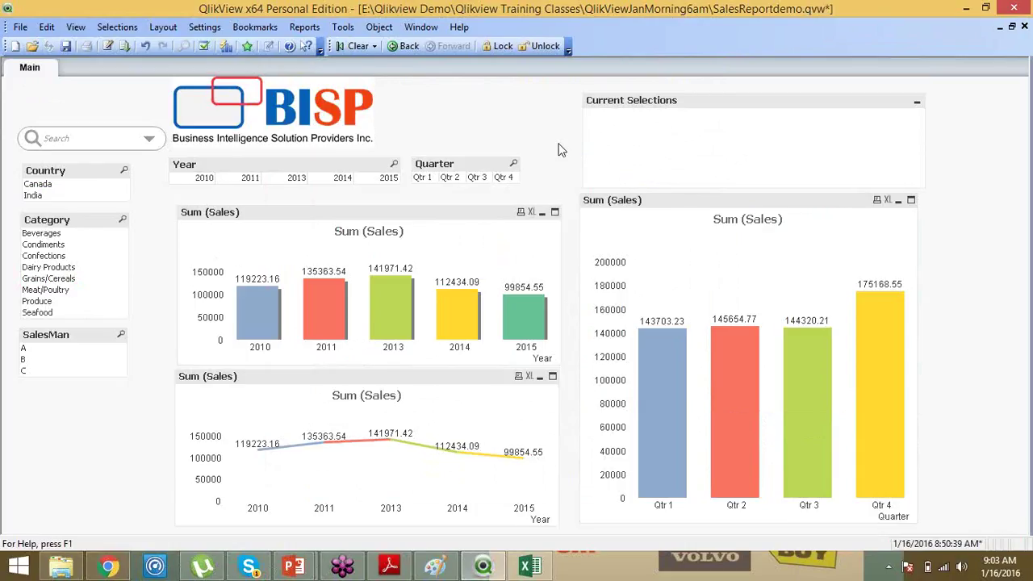
pyautogui.rightClick(656, 203)
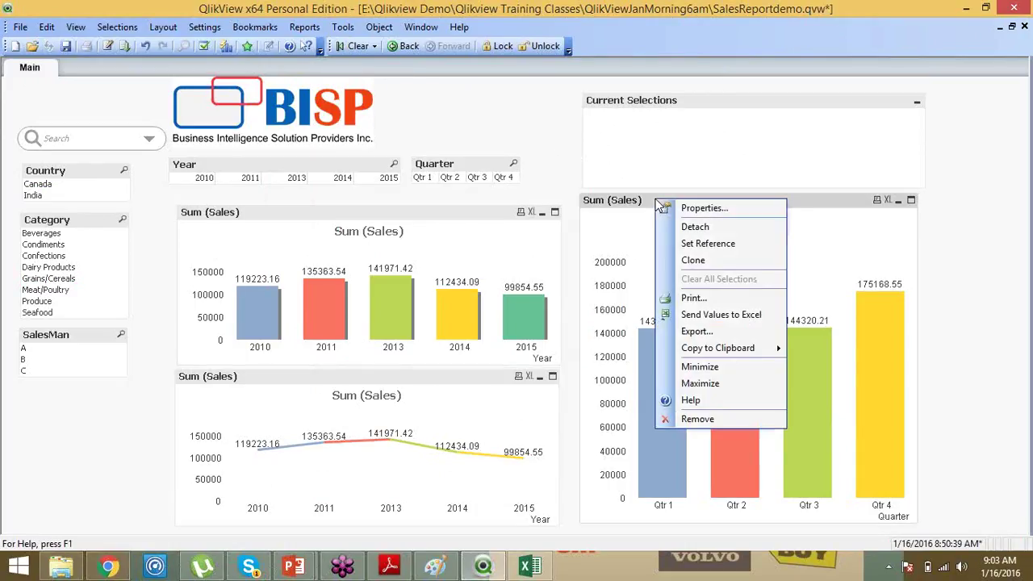
pyautogui.click(707, 318)
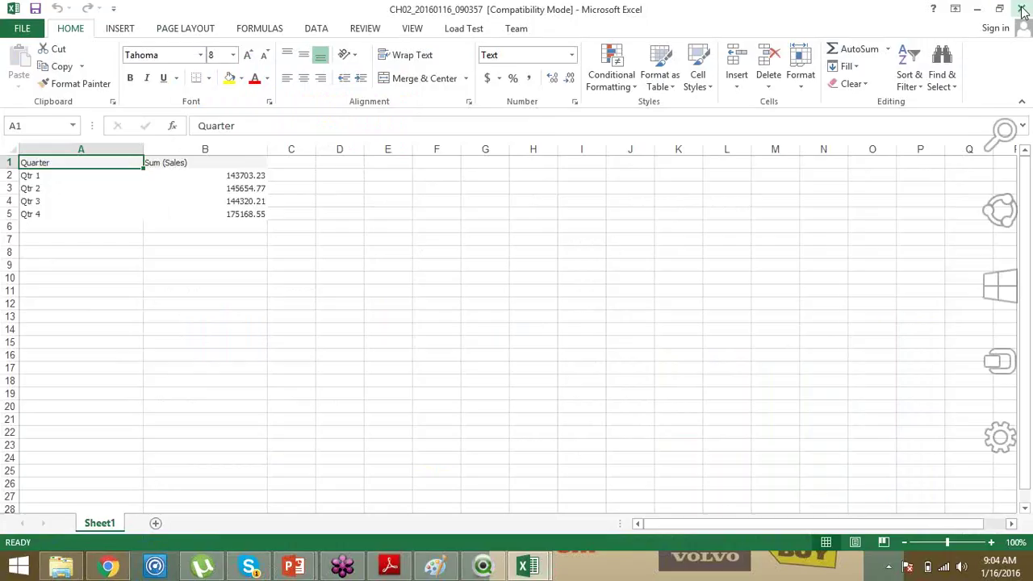
pyautogui.click(979, 11)
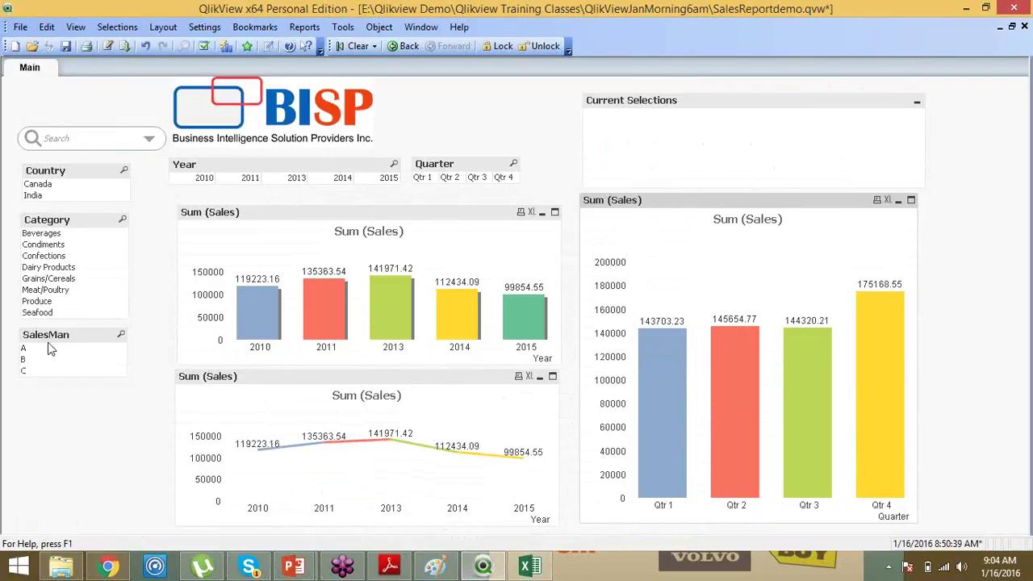
# - Filter by Condiments, India, SalesMan A, 2011 and Qtr 1, and clear all selections
pyautogui.click(49, 246)
pyautogui.click(41, 197)
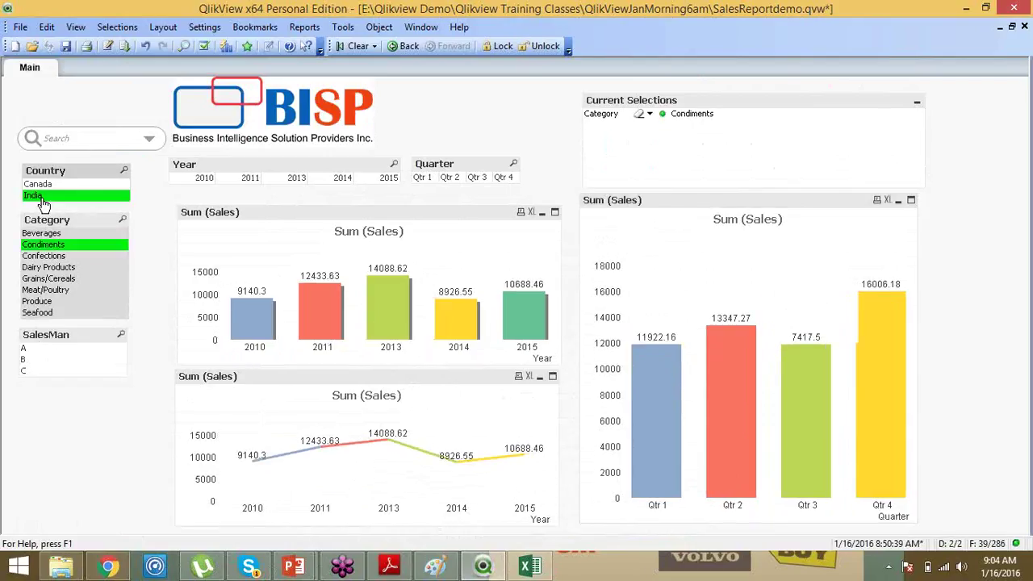
pyautogui.click(28, 348)
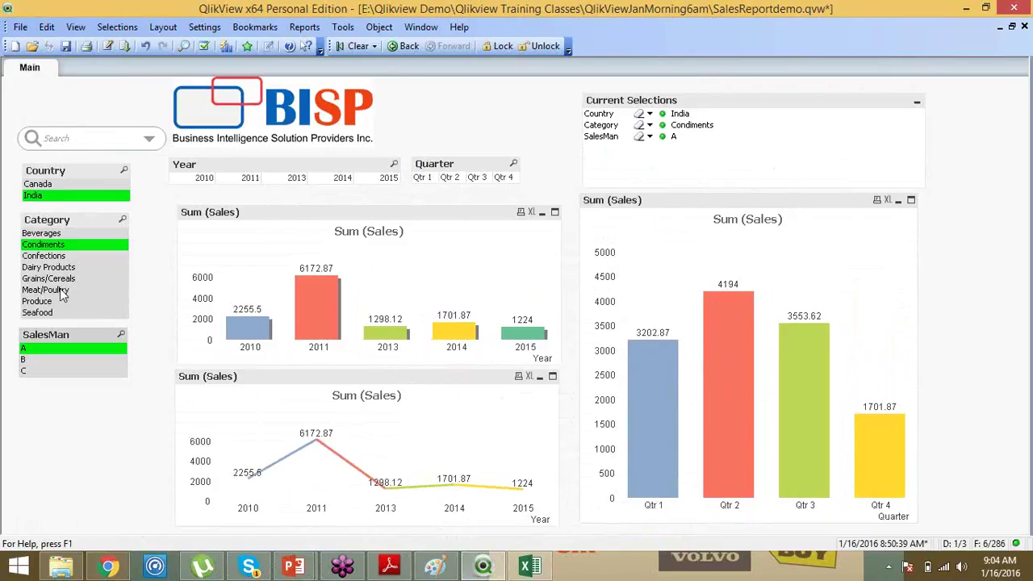
pyautogui.click(246, 179)
pyautogui.click(423, 178)
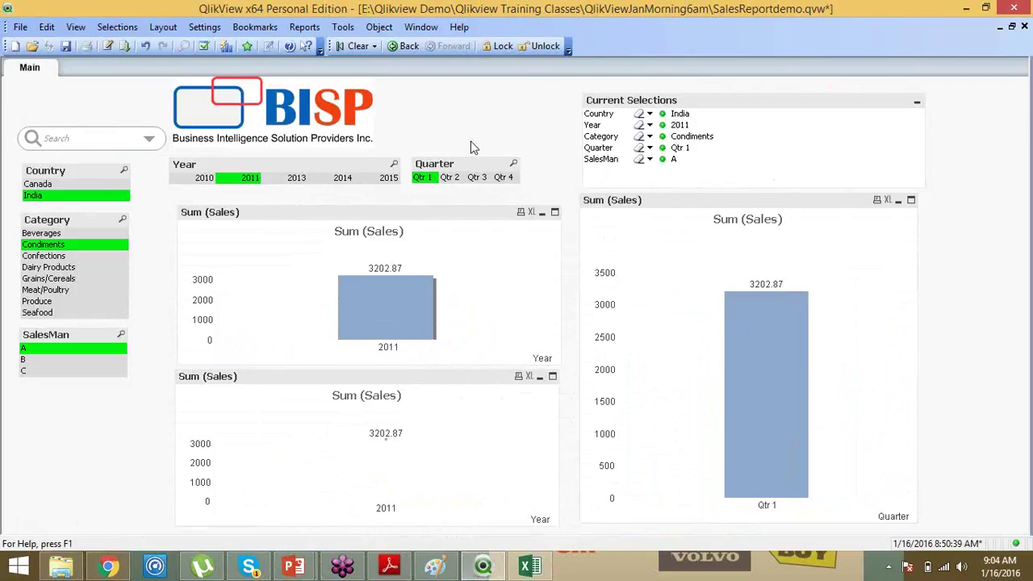
pyautogui.click(350, 45)
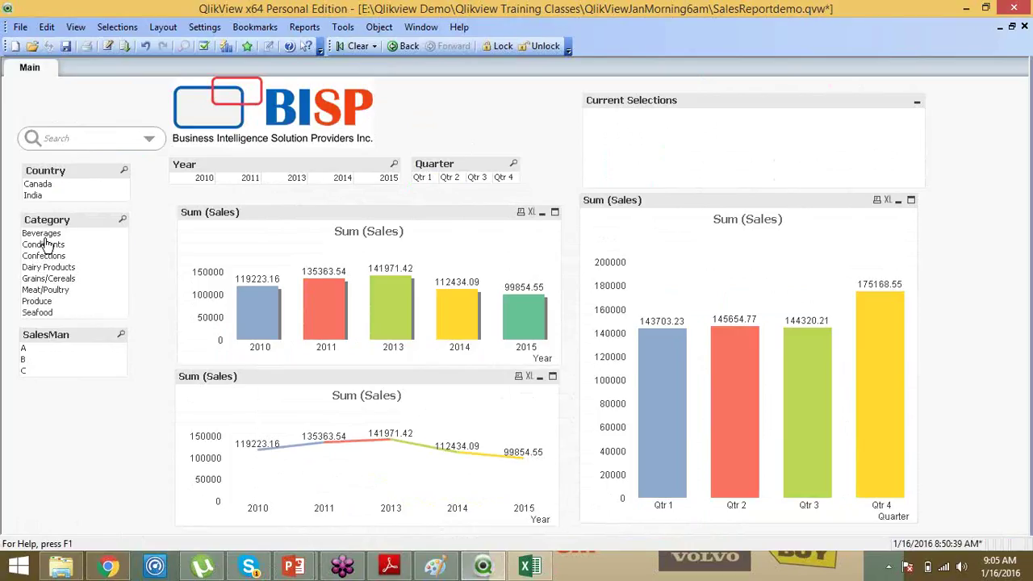
# - Select the categories Beverages through Dairy Products and set the Category list box's selection style override to Windows Checkboxes
pyautogui.click(42, 233)
pyautogui.moveTo(47, 256); pyautogui.dragTo(47, 267)
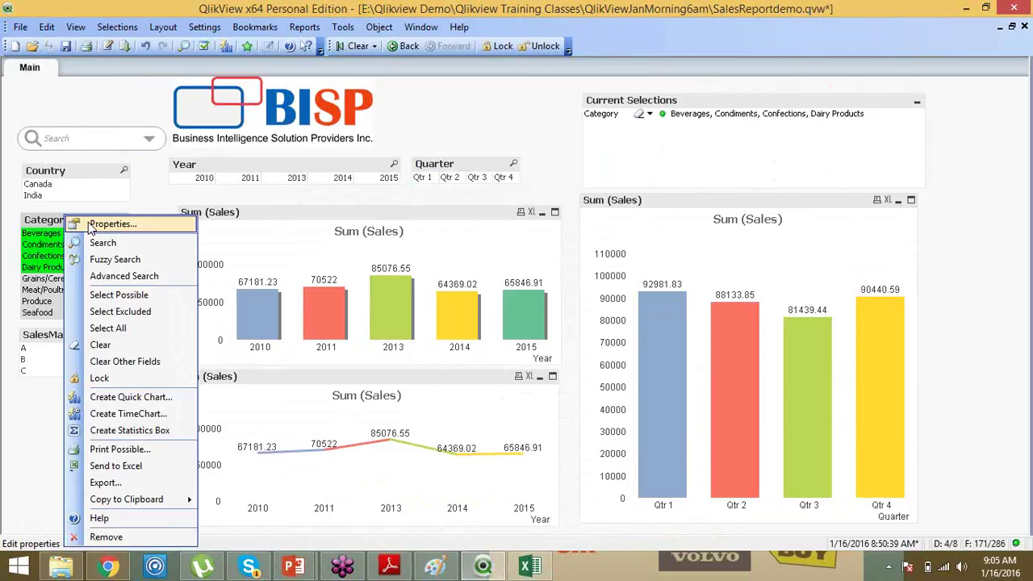
pyautogui.click(111, 224)
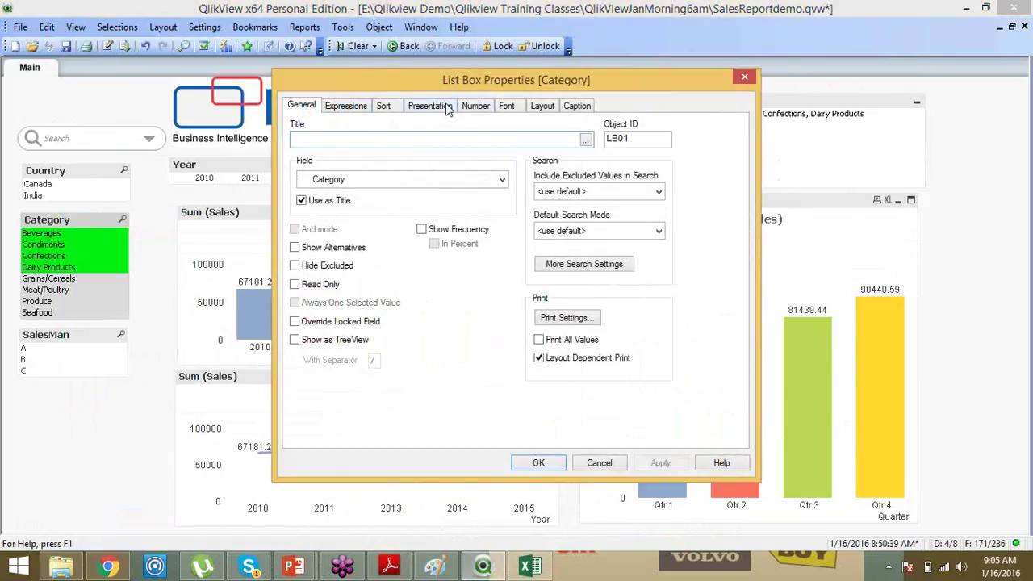
pyautogui.click(448, 110)
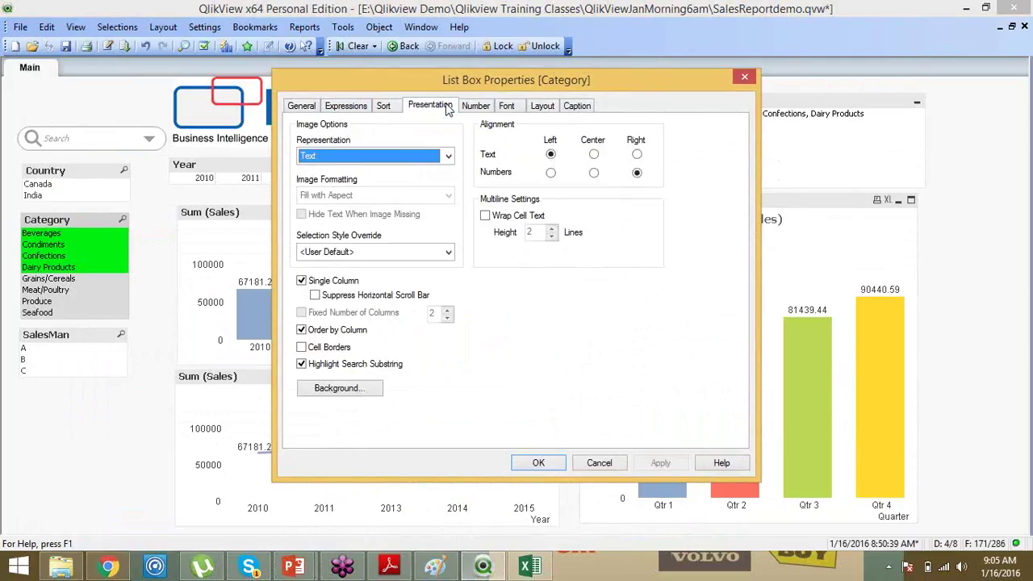
pyautogui.click(379, 256)
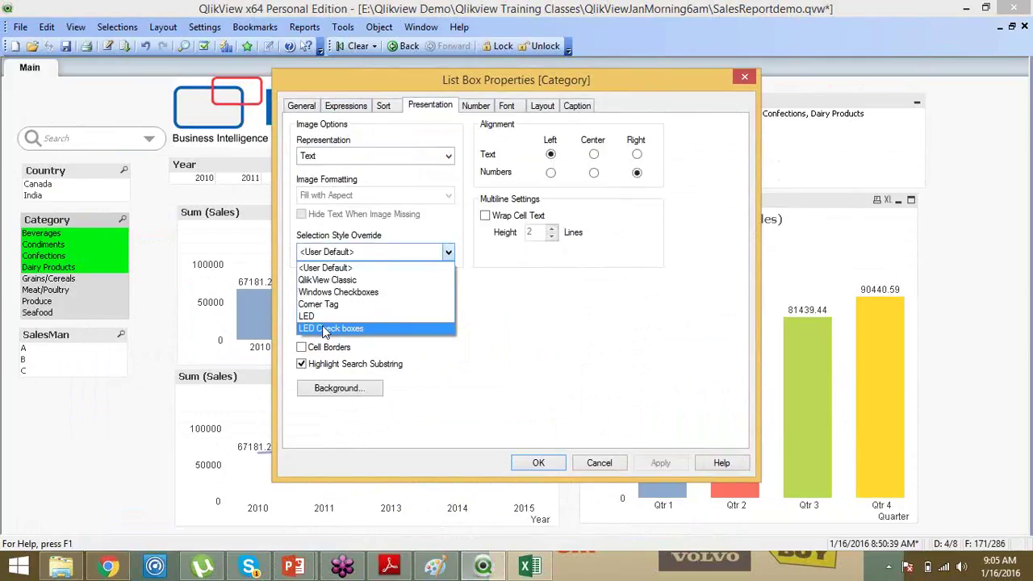
pyautogui.click(325, 331)
pyautogui.click(353, 255)
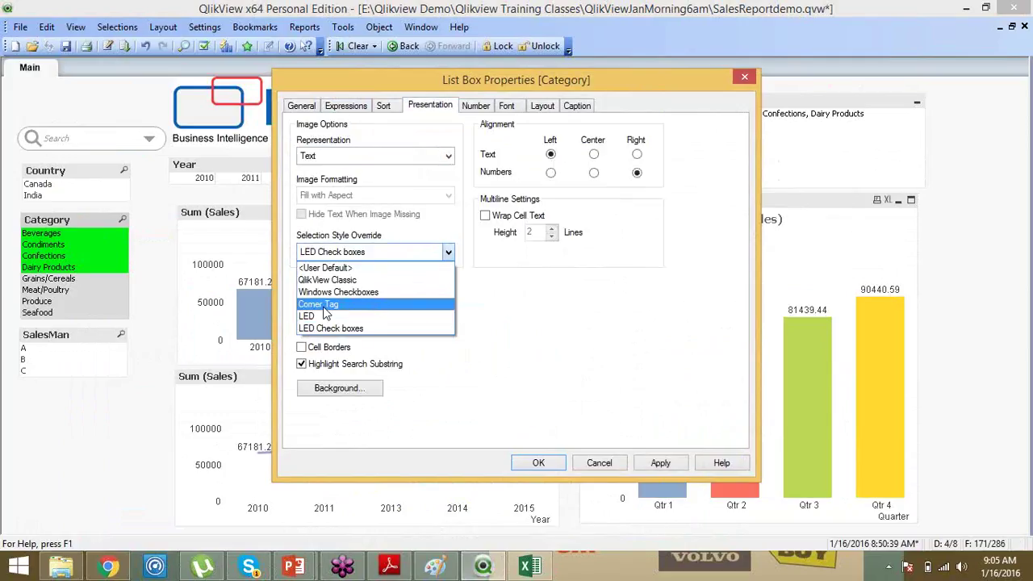
pyautogui.click(335, 296)
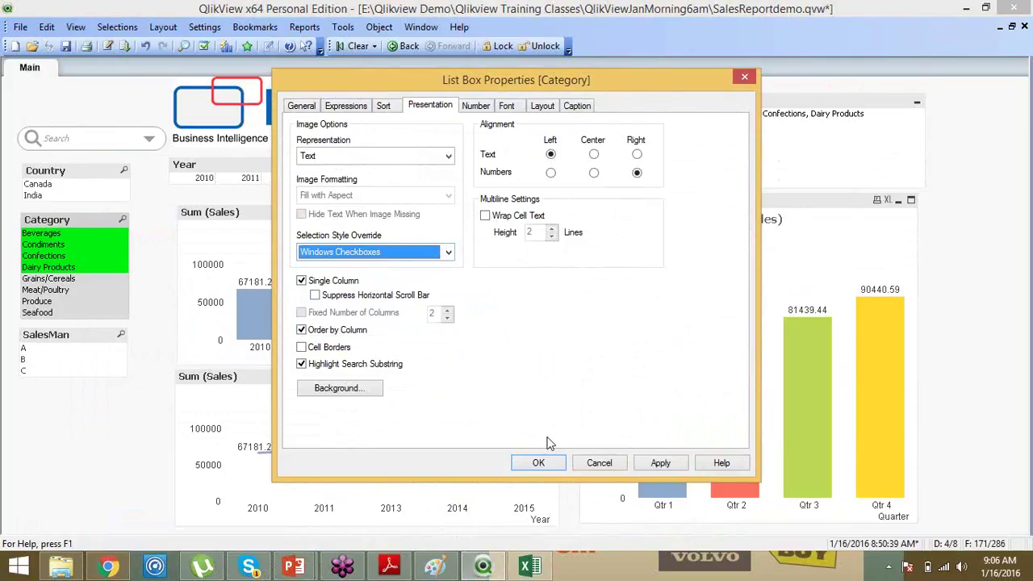
pyautogui.click(645, 462)
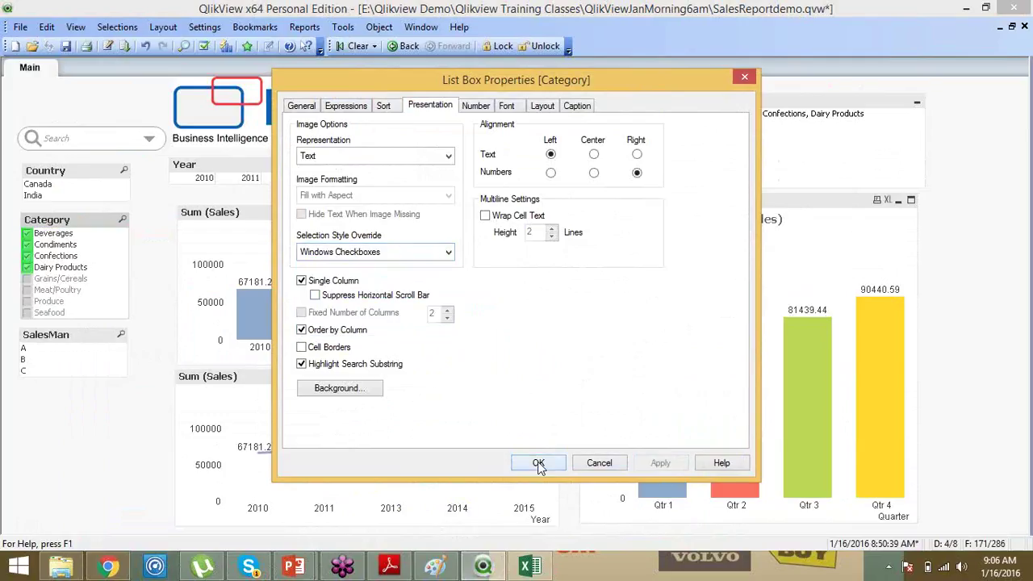
pyautogui.click(538, 464)
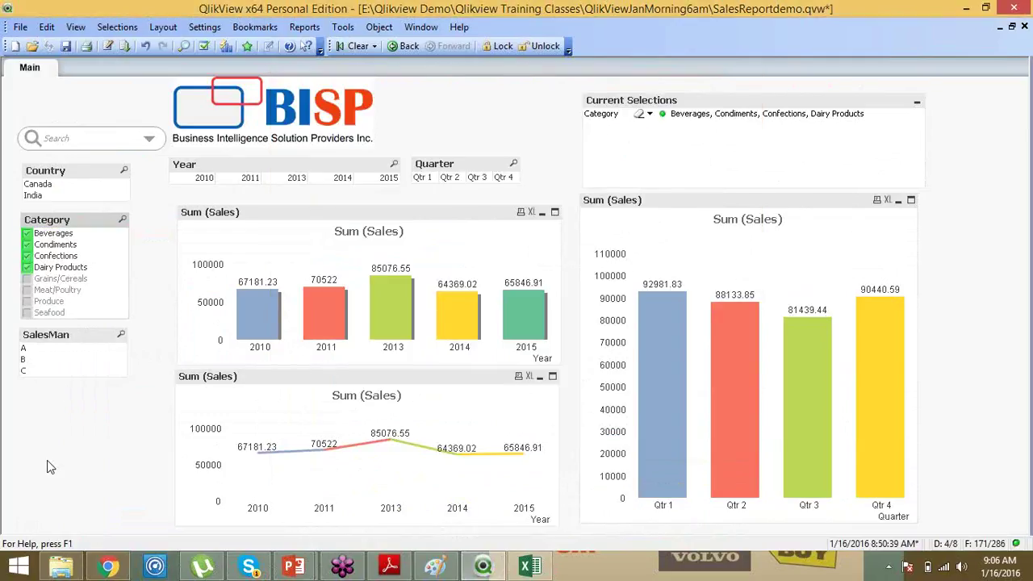
# - Replace the selection with Beverages through Grains/Cereals and set the Category list box's selection style override to LED
pyautogui.click(349, 47)
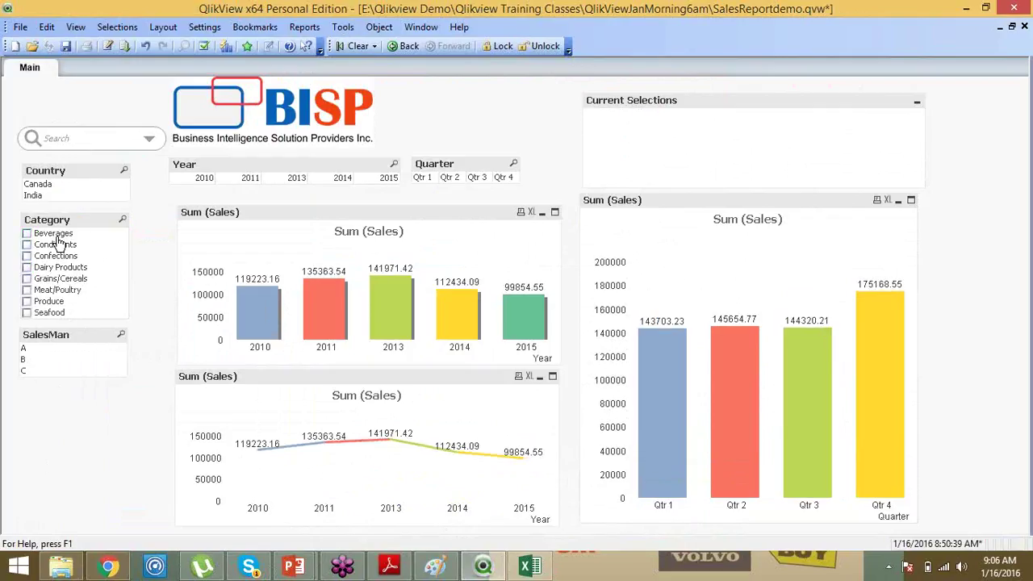
pyautogui.moveTo(55, 234); pyautogui.dragTo(53, 279)
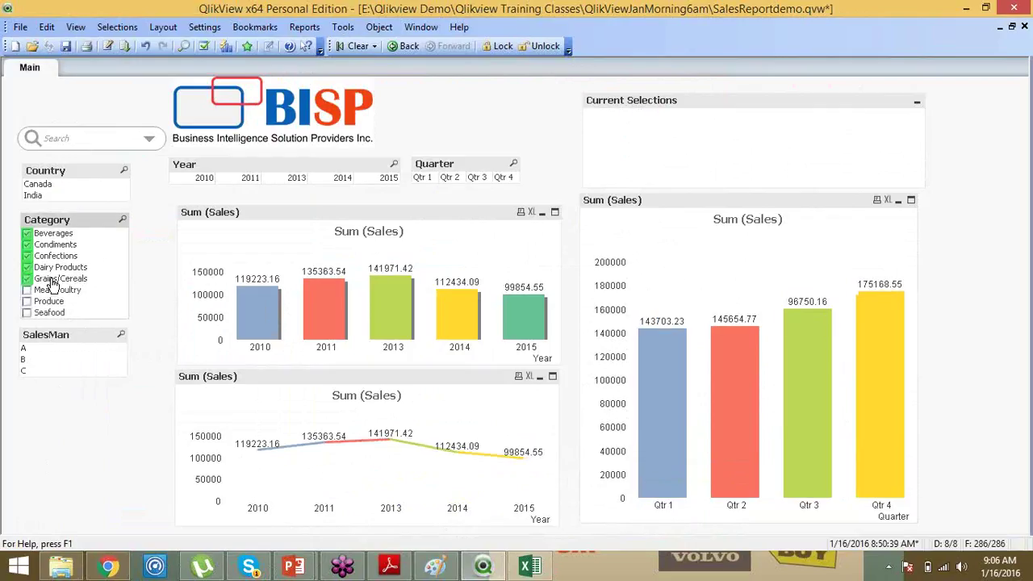
pyautogui.rightClick(76, 228)
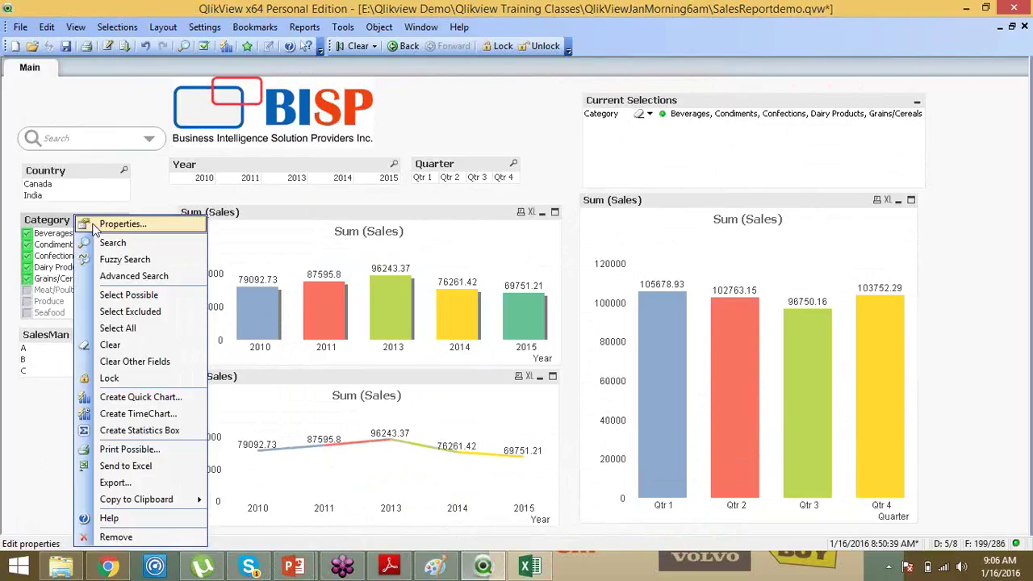
pyautogui.click(113, 224)
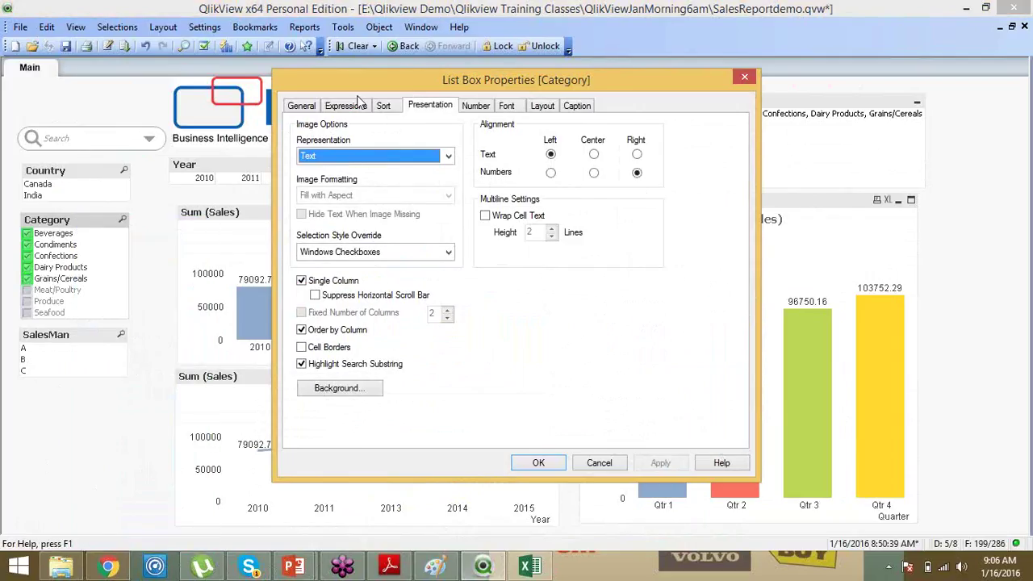
pyautogui.click(379, 253)
pyautogui.click(339, 315)
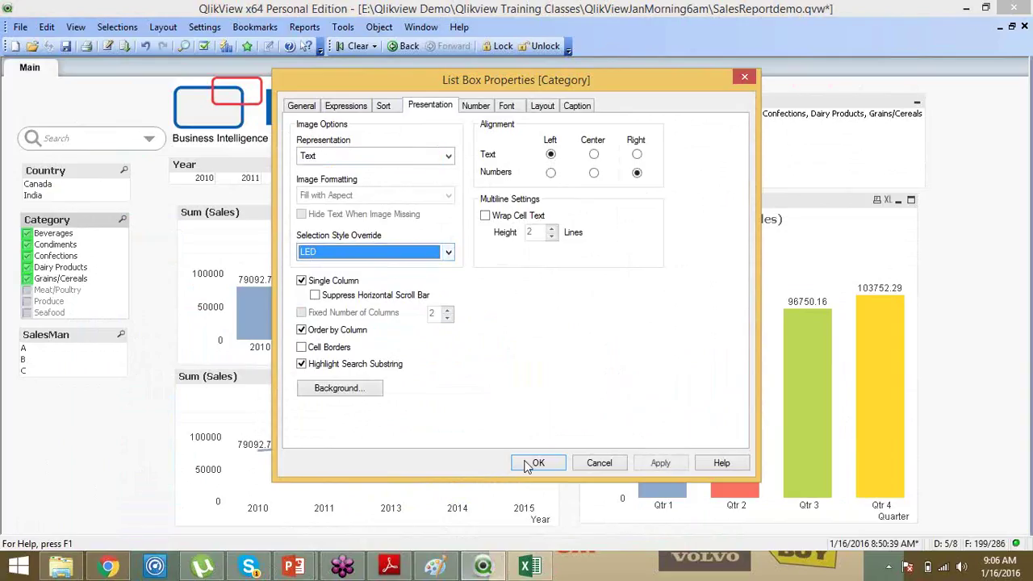
pyautogui.click(659, 465)
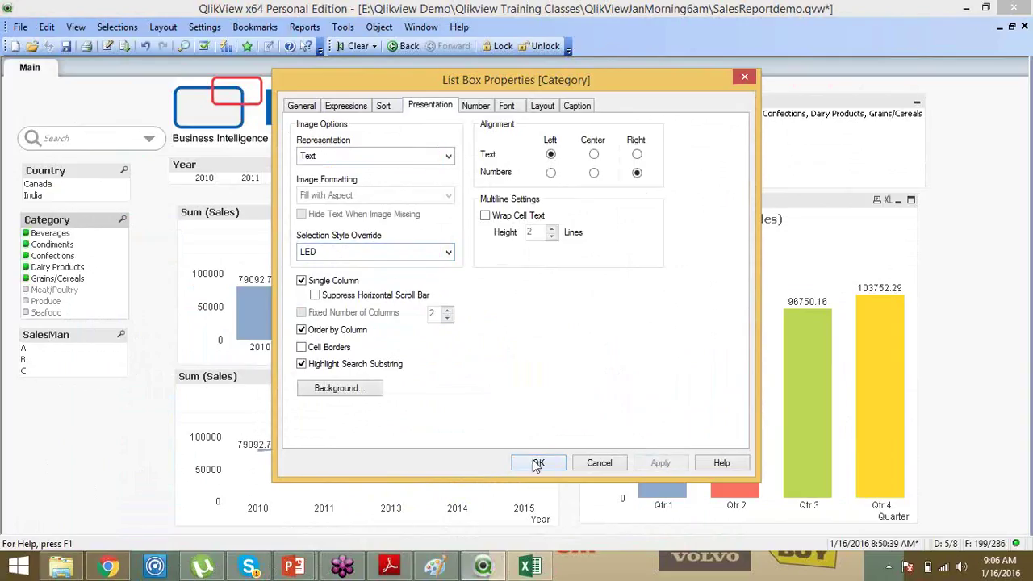
pyautogui.click(537, 465)
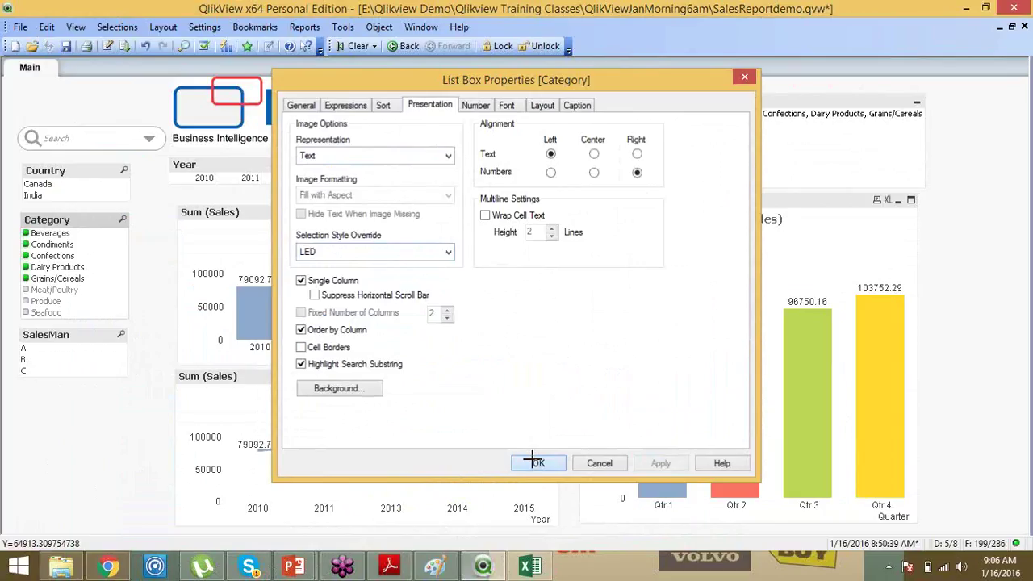
# - Filter by Grains/Cereals and Meat/Poultry and set the Category list box's selection style override to LED Check boxes
pyautogui.click(357, 48)
pyautogui.moveTo(27, 235); pyautogui.dragTo(36, 291)
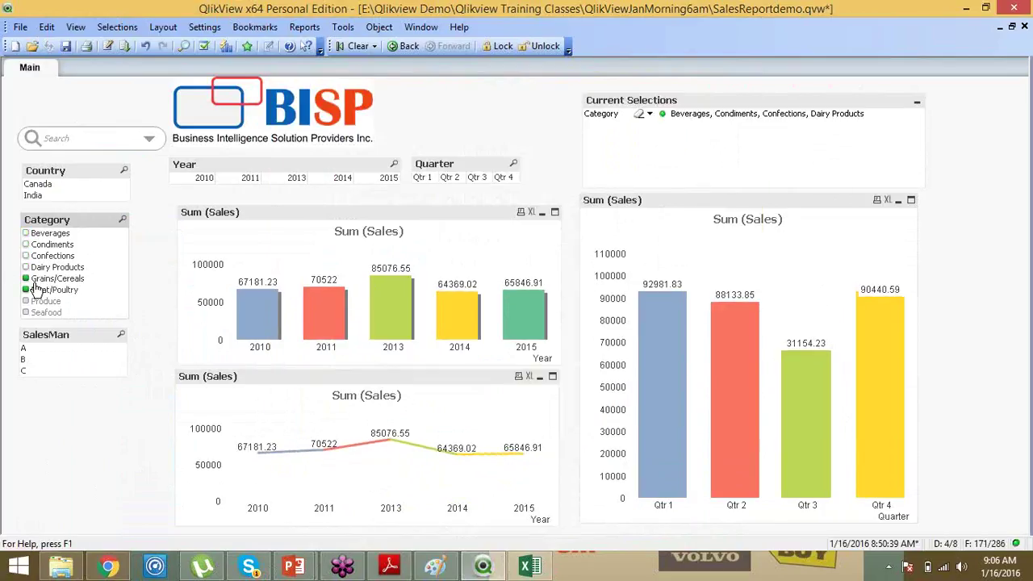
pyautogui.rightClick(67, 221)
pyautogui.click(246, 192)
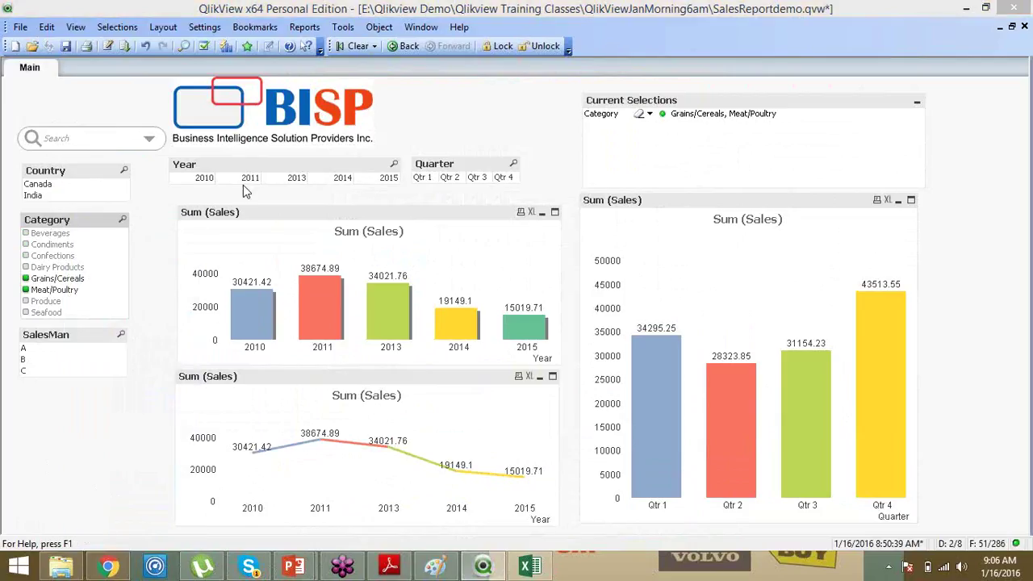
pyautogui.click(410, 251)
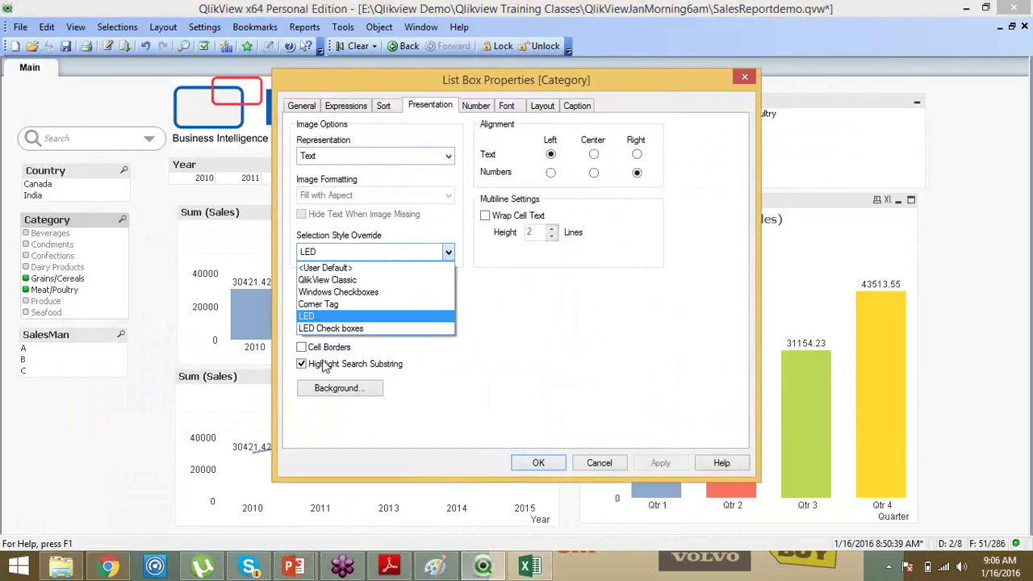
pyautogui.click(335, 328)
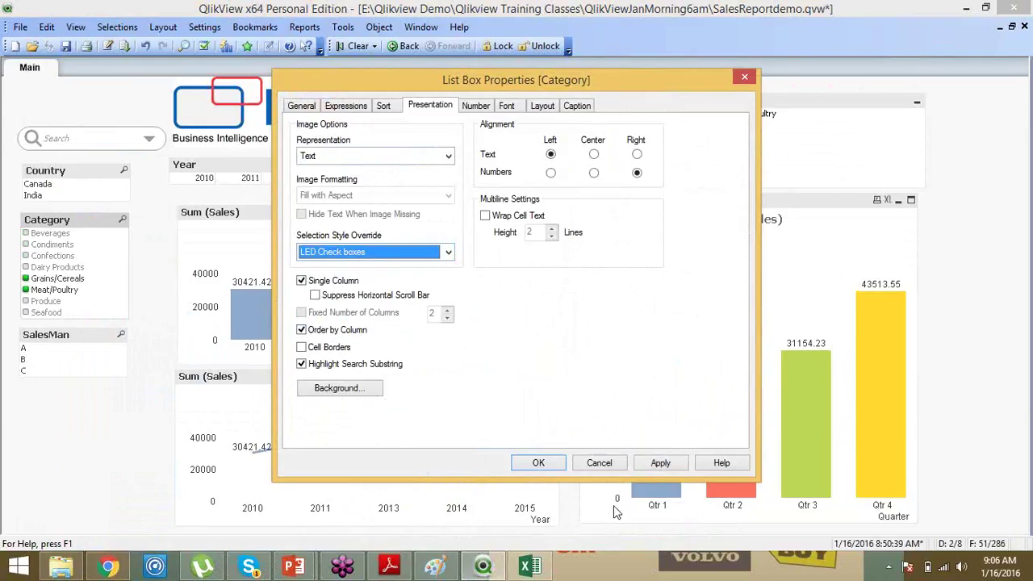
pyautogui.click(660, 465)
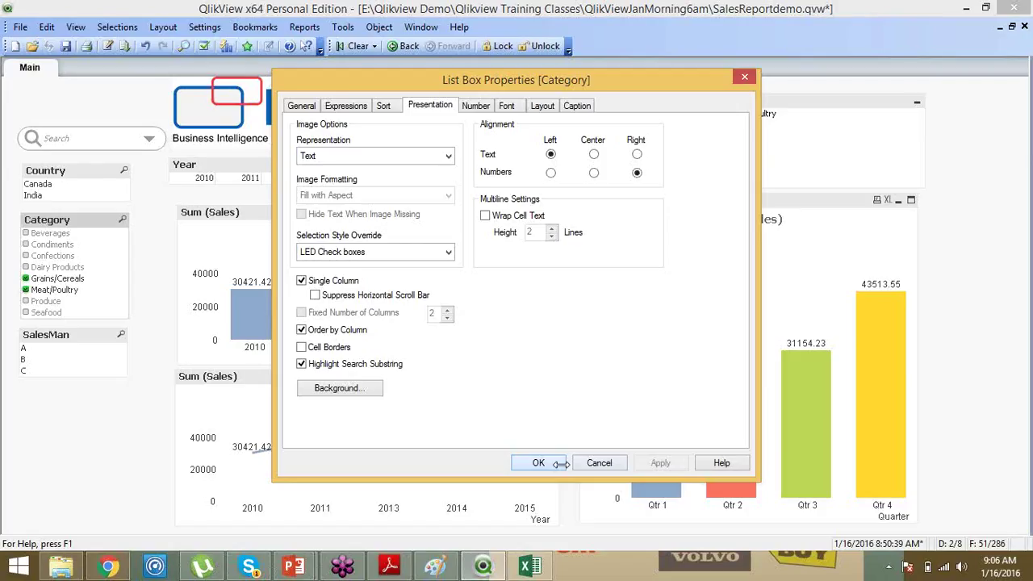
pyautogui.click(561, 464)
# - Select Condiments, Confections, Dairy Products and Meat/Poultry in the Category list box
pyautogui.moveTo(26, 244); pyautogui.dragTo(26, 295)
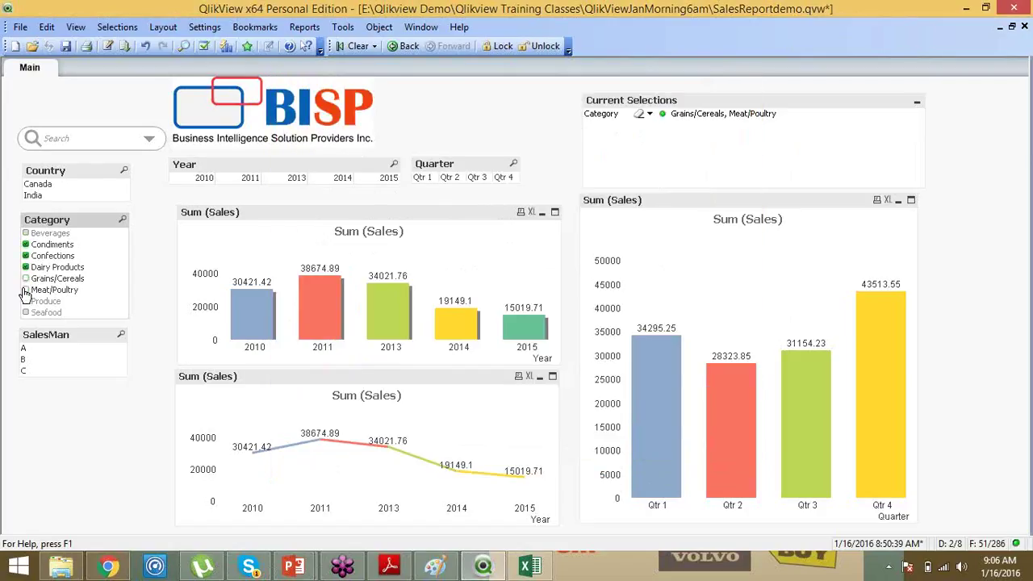
pyautogui.click(26, 291)
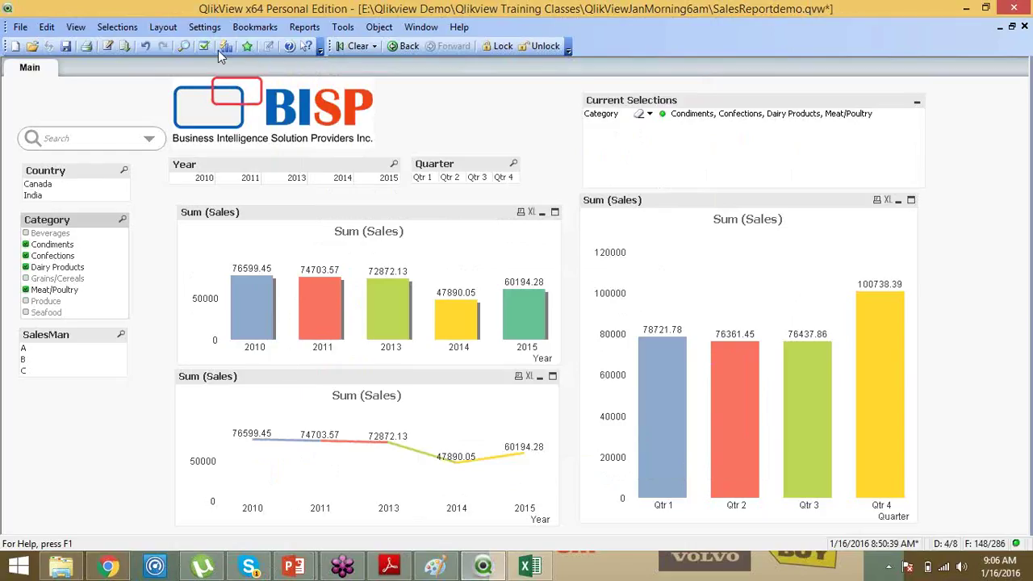
# - Review the chart types in the yearly sales bar chart's general properties and close them without changes
pyautogui.rightClick(359, 220)
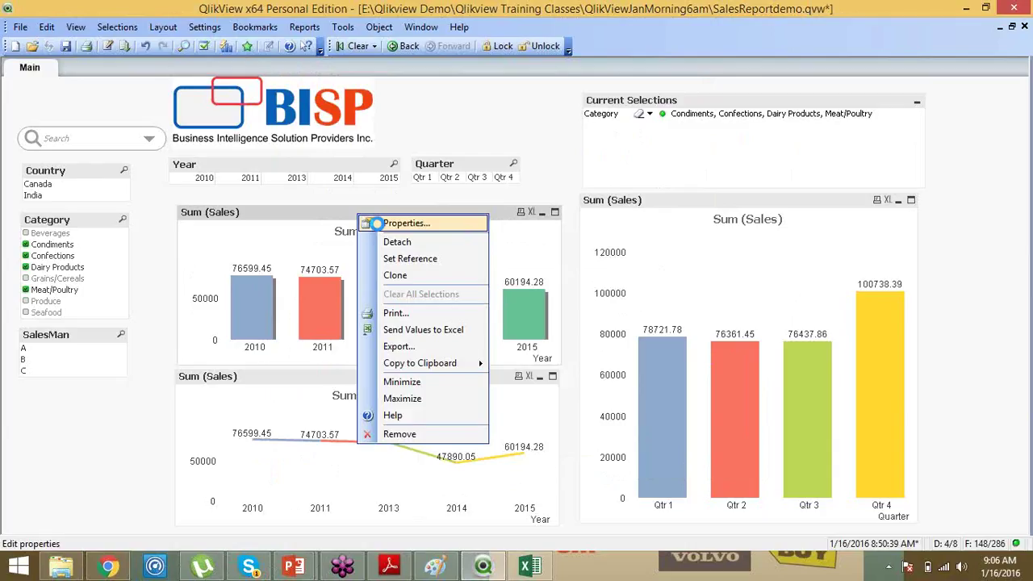
pyautogui.click(377, 223)
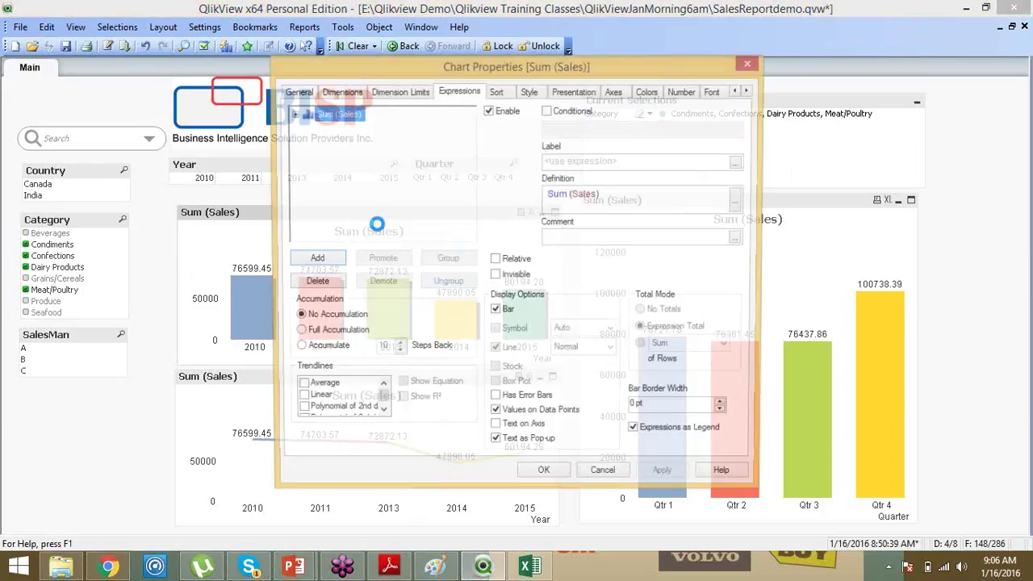
pyautogui.click(296, 91)
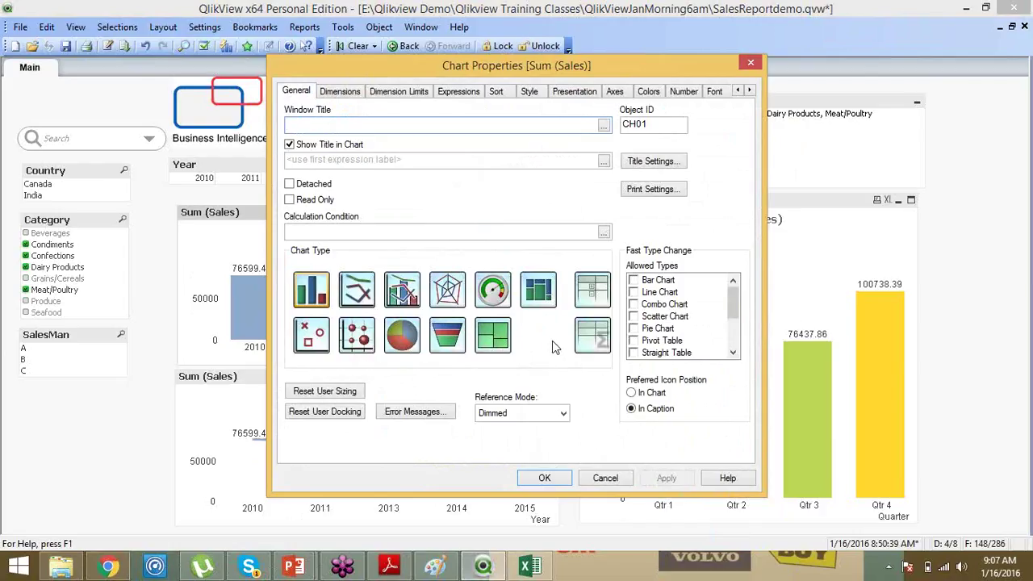
pyautogui.click(603, 479)
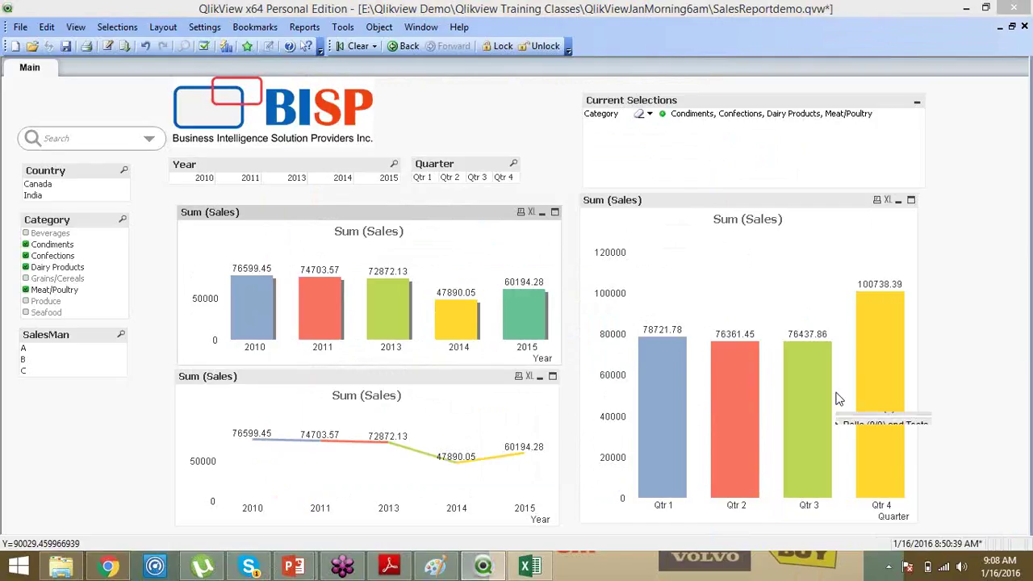
# - Minimize the yearly sales line chart, then replace the Category selection with salesman B
pyautogui.click(540, 377)
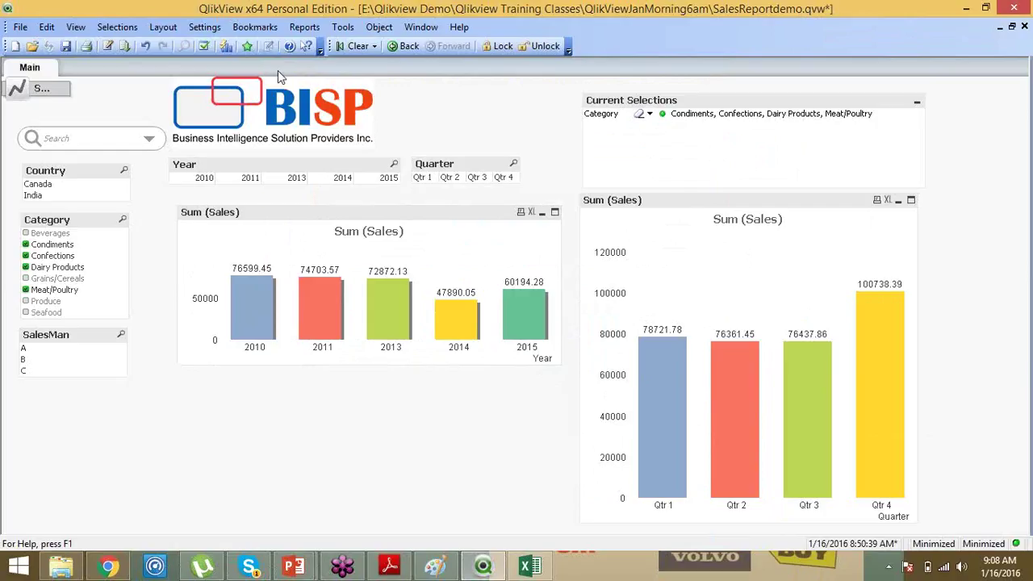
pyautogui.click(360, 46)
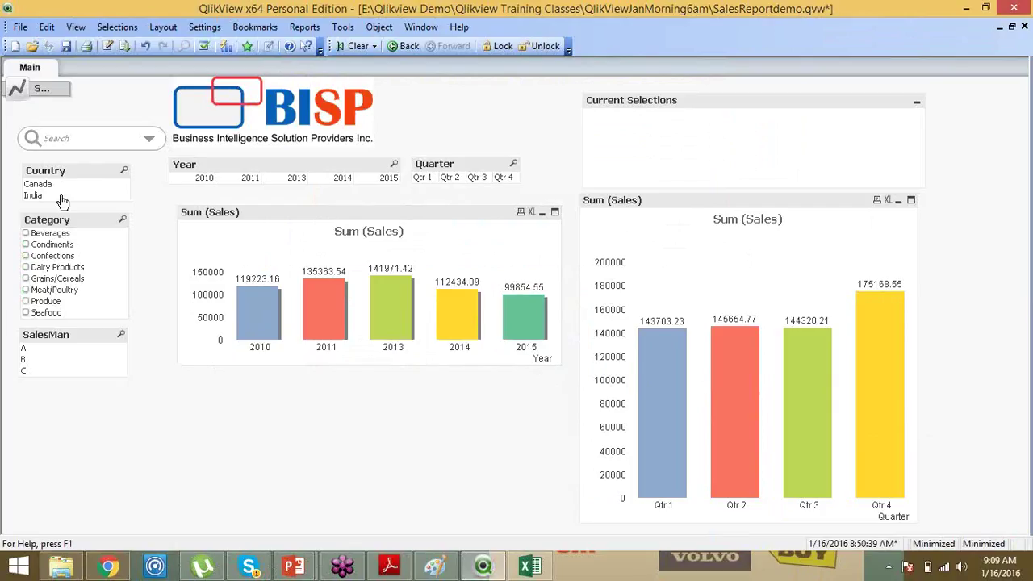
pyautogui.click(27, 362)
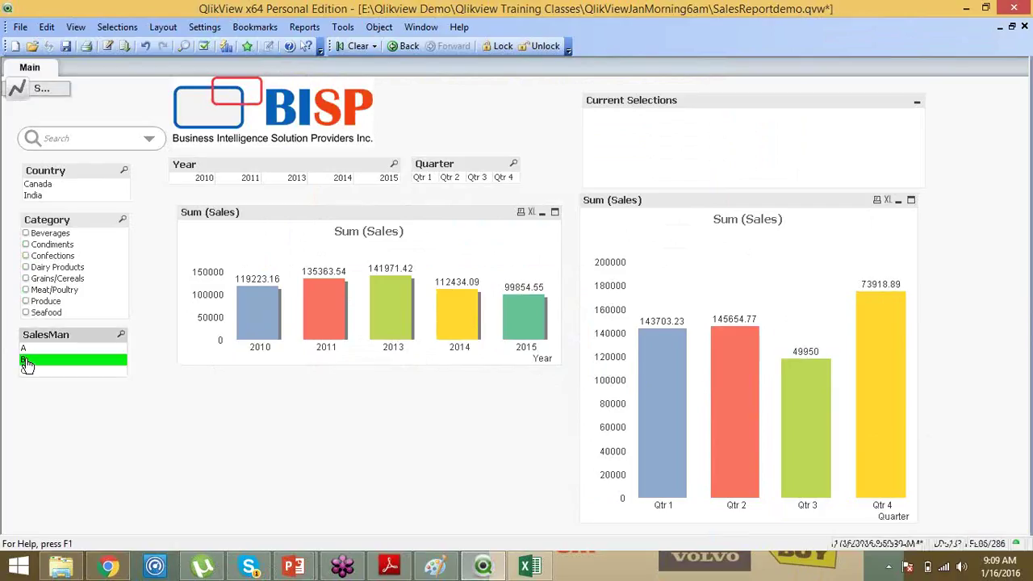
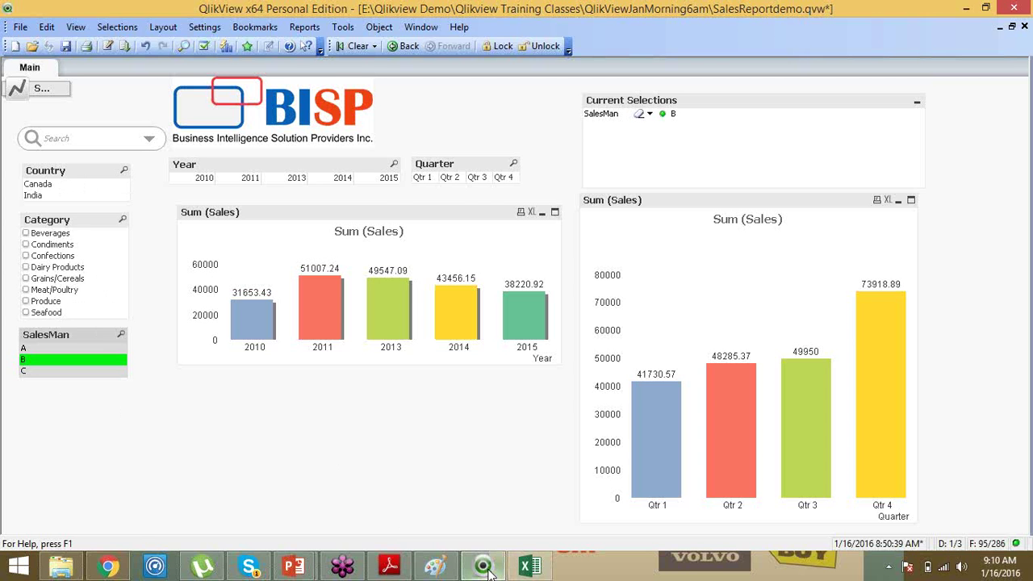
# - Clear all selections and close the SalesReportdemo document without saving its changes
pyautogui.click(484, 567)
pyautogui.click(485, 568)
pyautogui.click(358, 46)
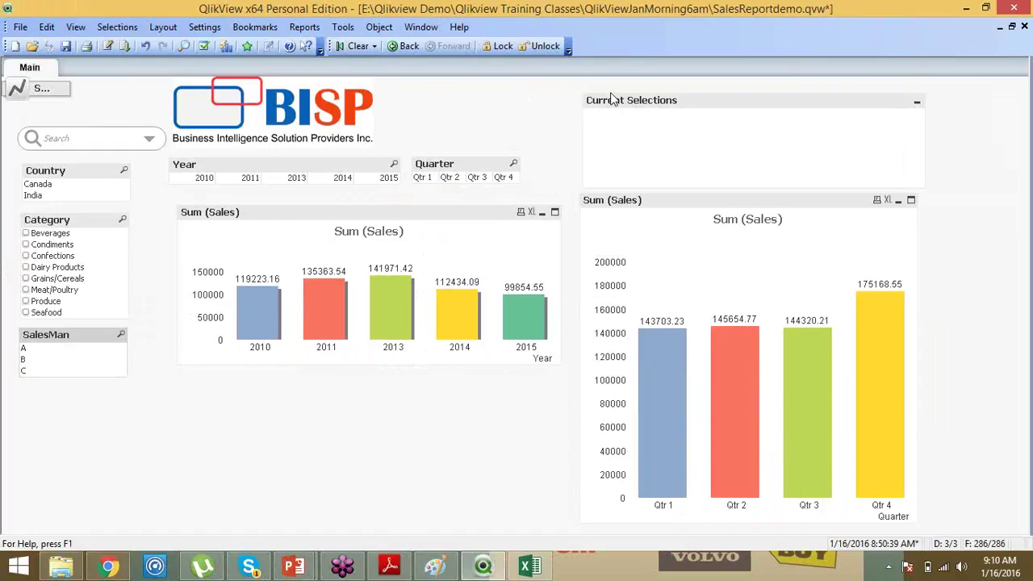
pyautogui.click(1025, 27)
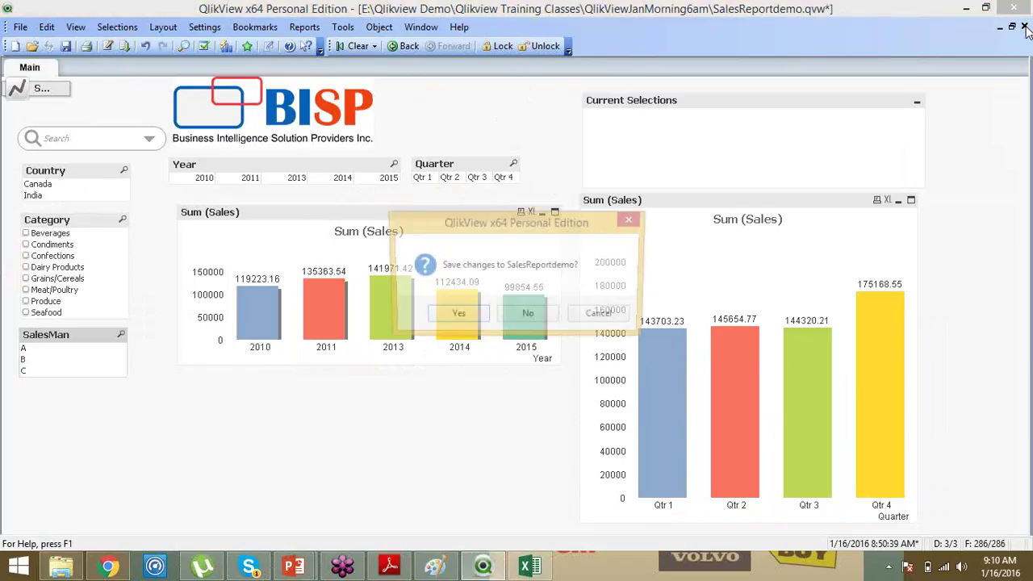
pyautogui.click(558, 316)
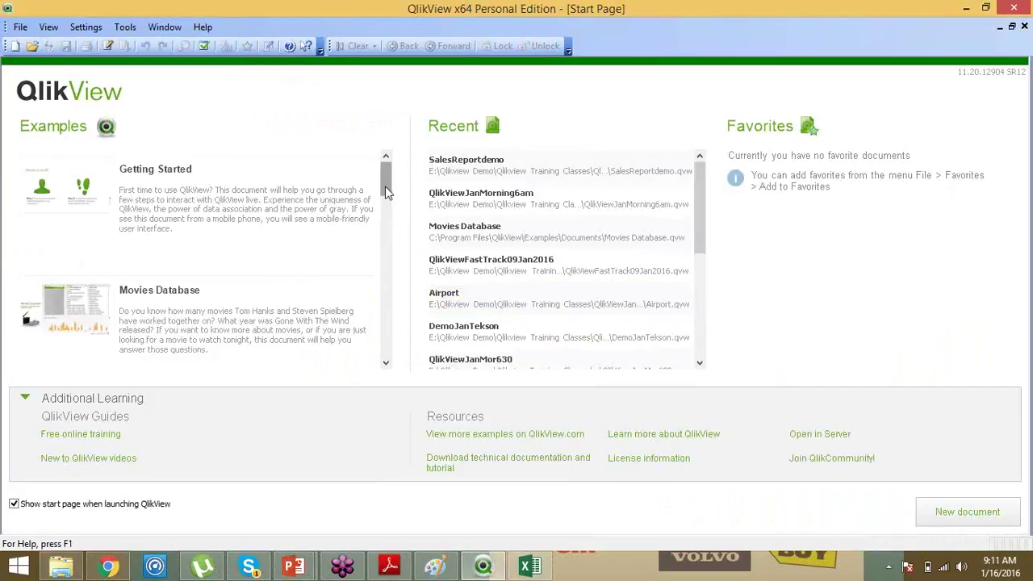
# - Open the Extension Examples document from the examples on the start page
pyautogui.click(386, 220)
pyautogui.moveTo(386, 229); pyautogui.dragTo(397, 329)
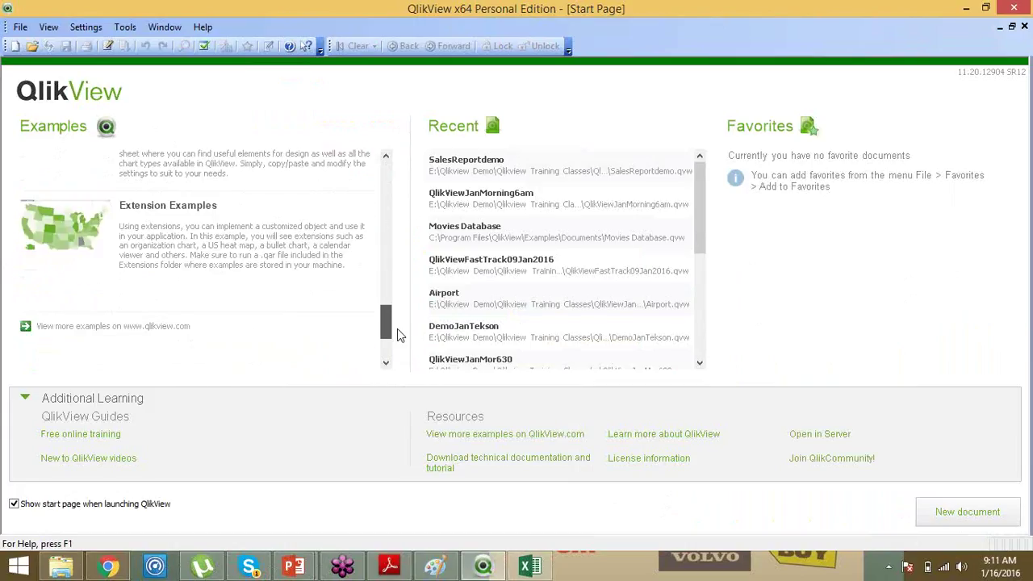
pyautogui.click(229, 256)
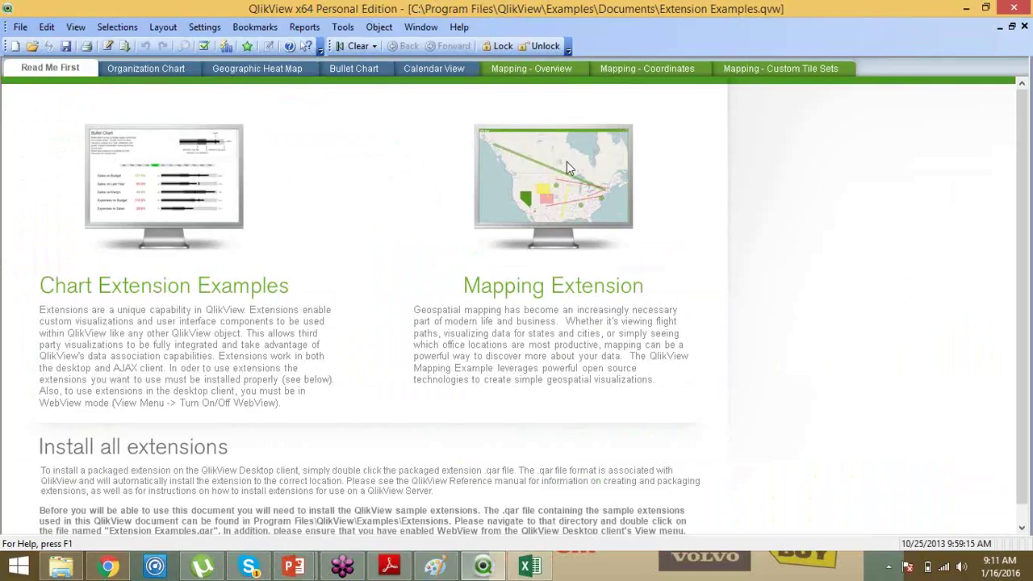
# - Look through the chart and mapping sheets of Extension Examples, selecting Nevada as the Object ID, and return to the Organization Chart sheet
pyautogui.click(152, 68)
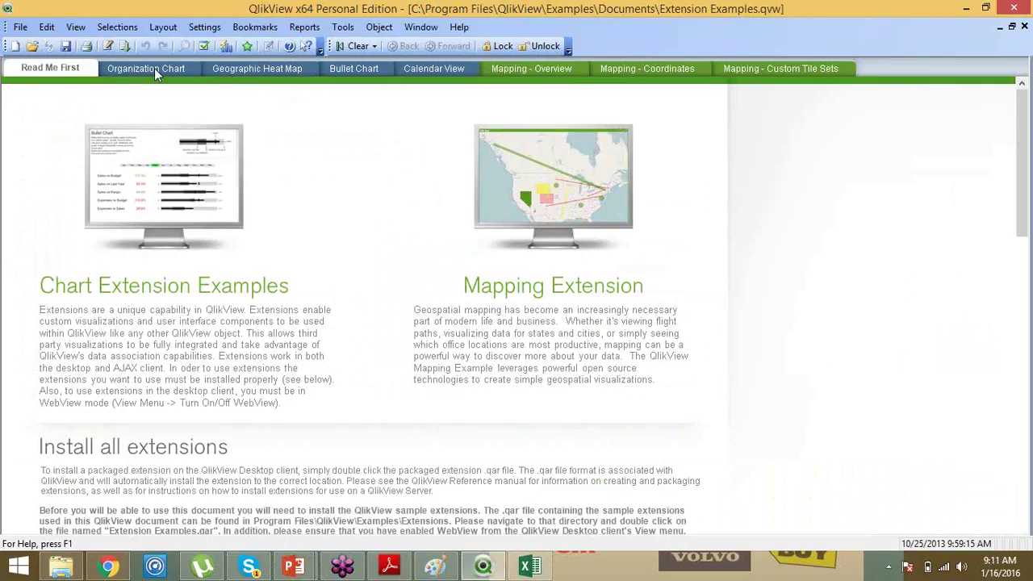
pyautogui.click(250, 68)
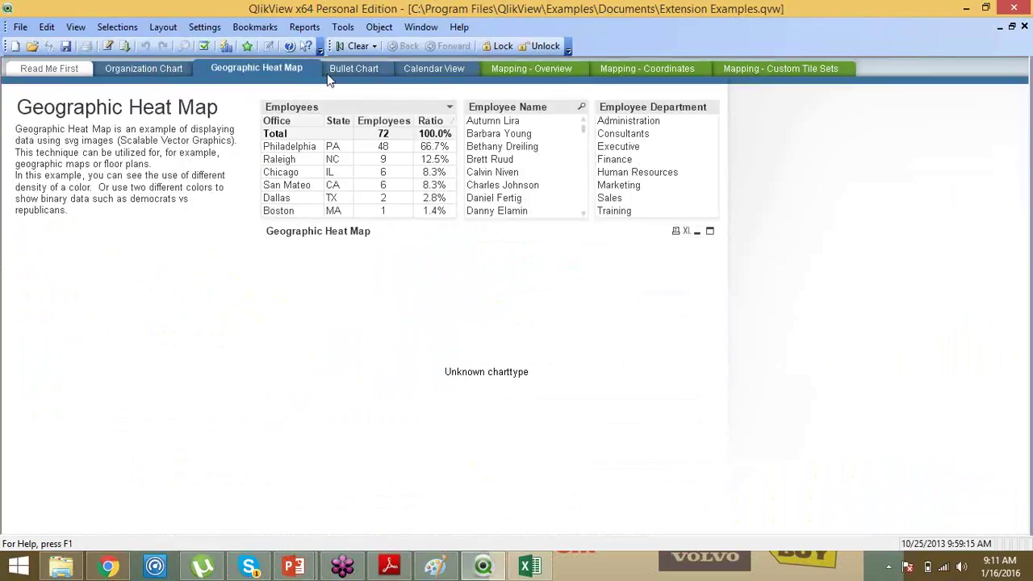
pyautogui.click(443, 70)
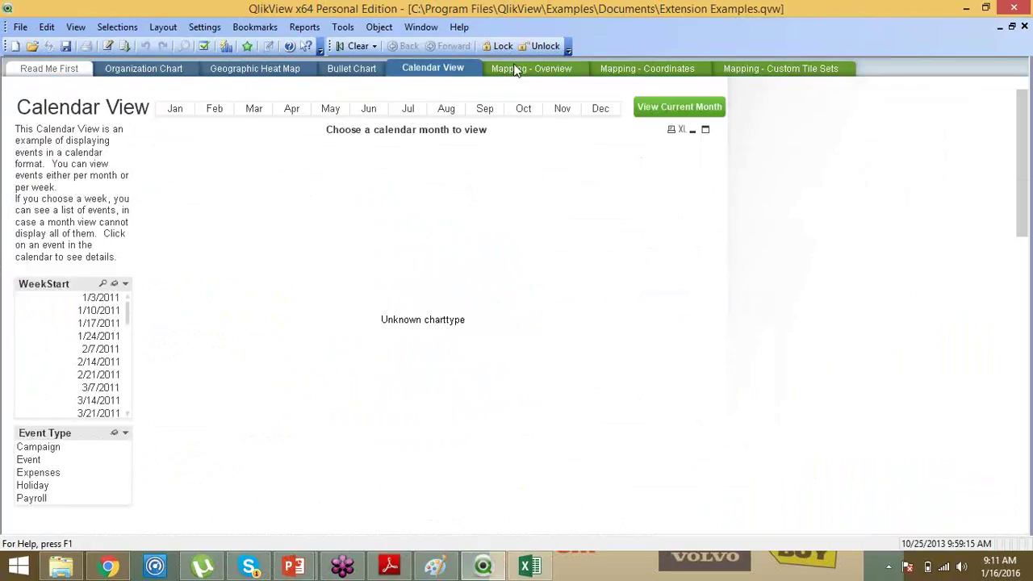
pyautogui.click(515, 69)
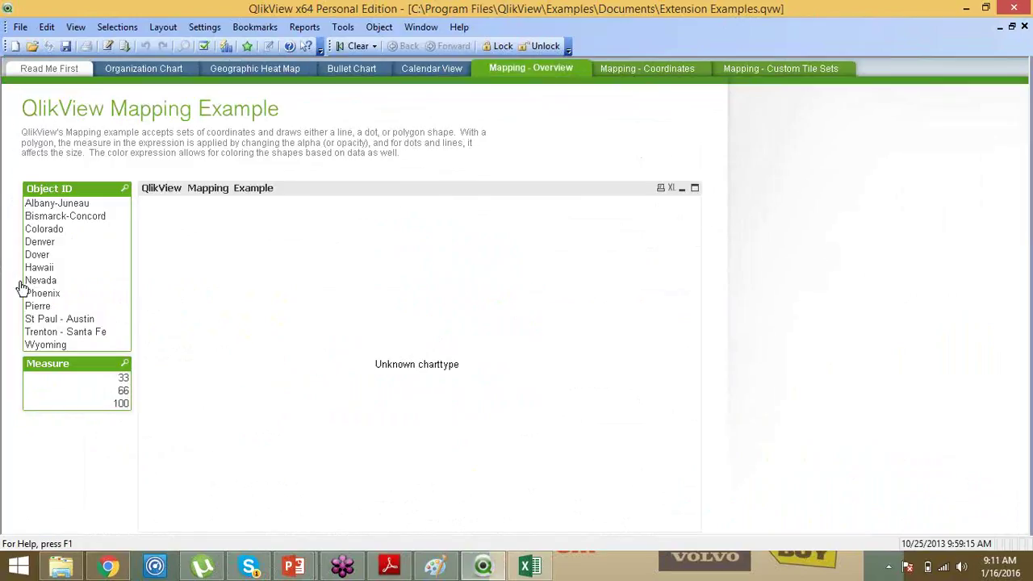
pyautogui.click(22, 284)
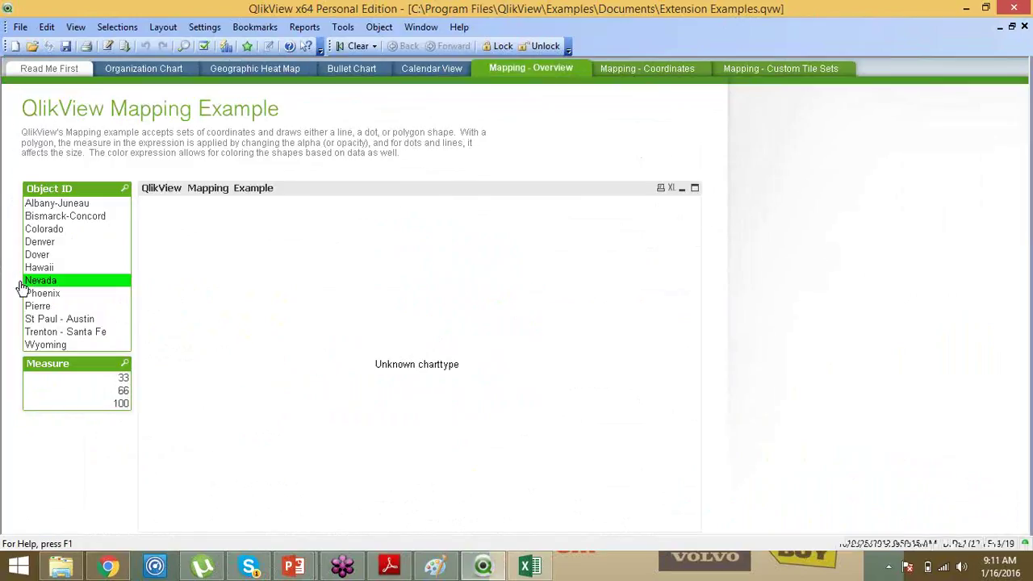
pyautogui.click(643, 64)
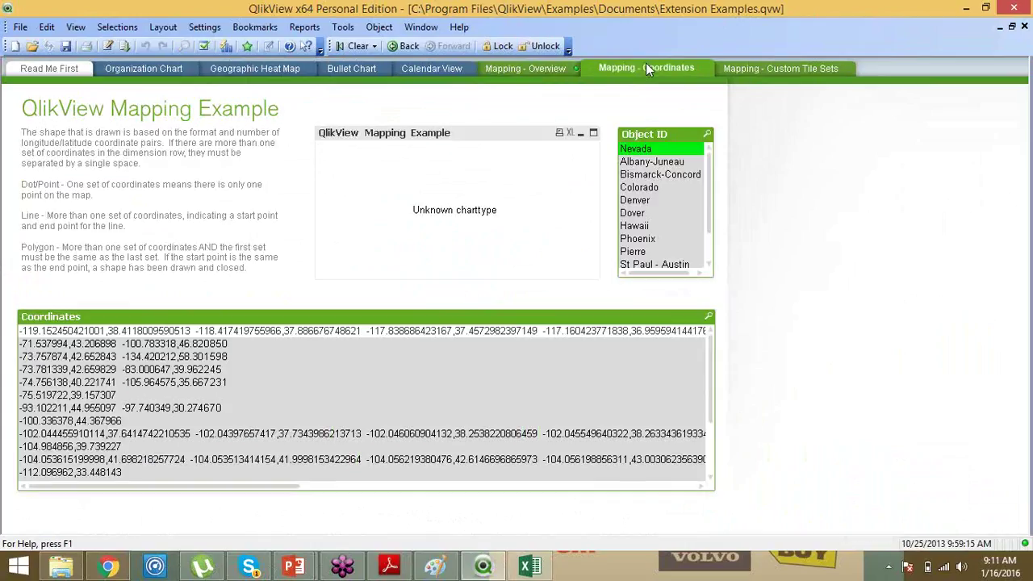
pyautogui.click(780, 69)
pyautogui.click(156, 69)
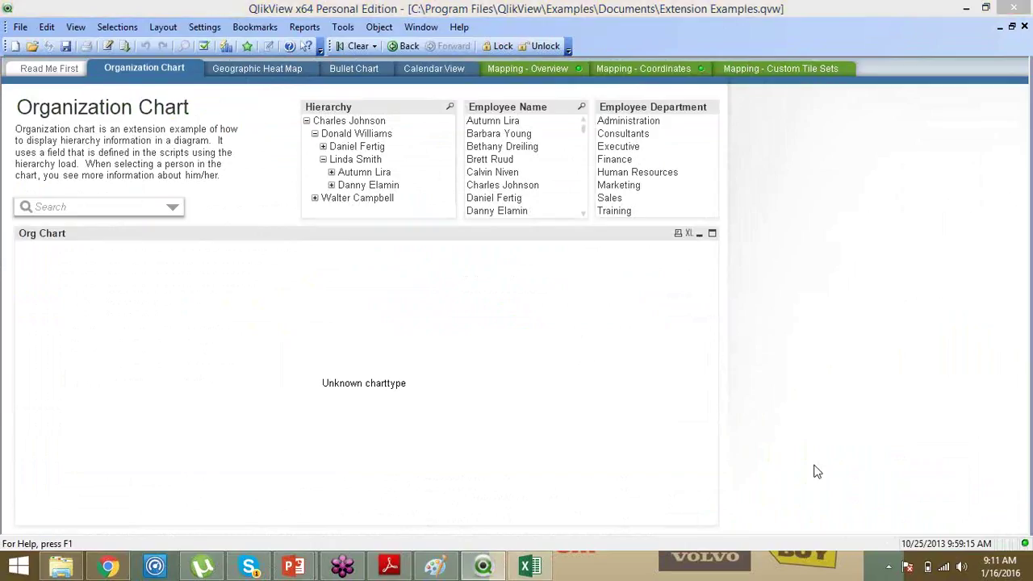
# - Switch to QlikView Online Training.pdf in Adobe Reader and read its Developer and Designer topics through to the end
pyautogui.click(970, 8)
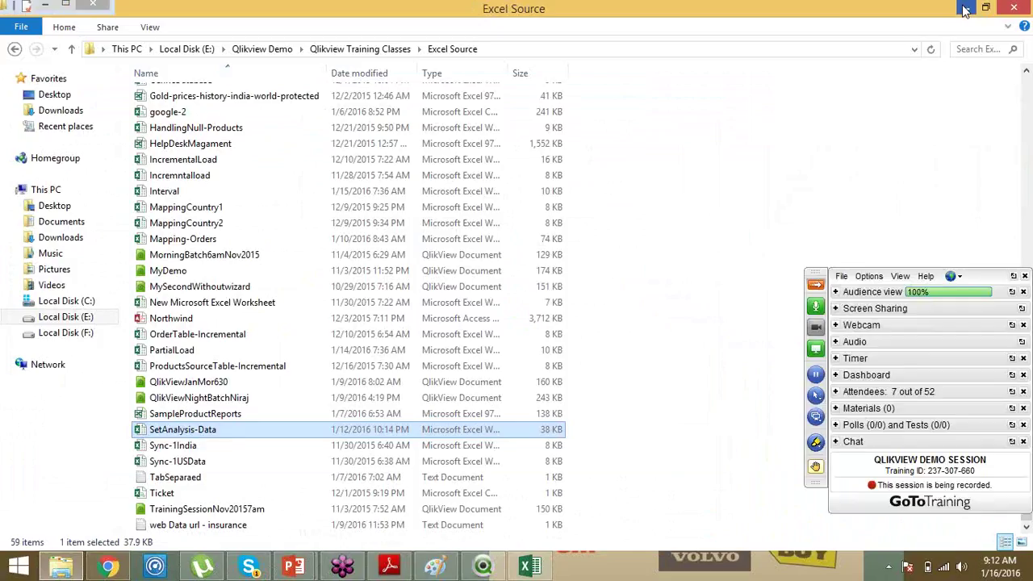
pyautogui.click(966, 8)
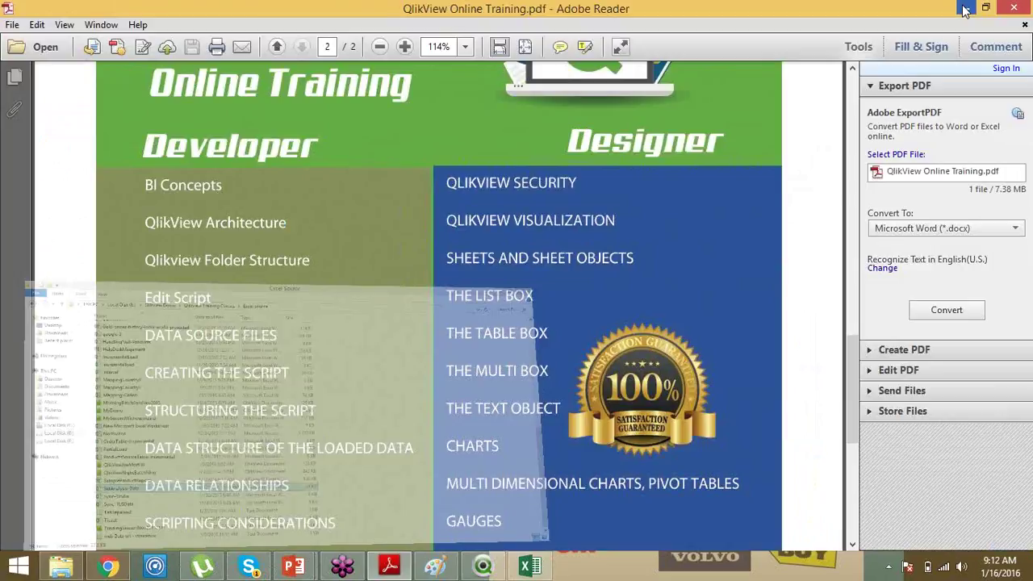
pyautogui.moveTo(483, 565)
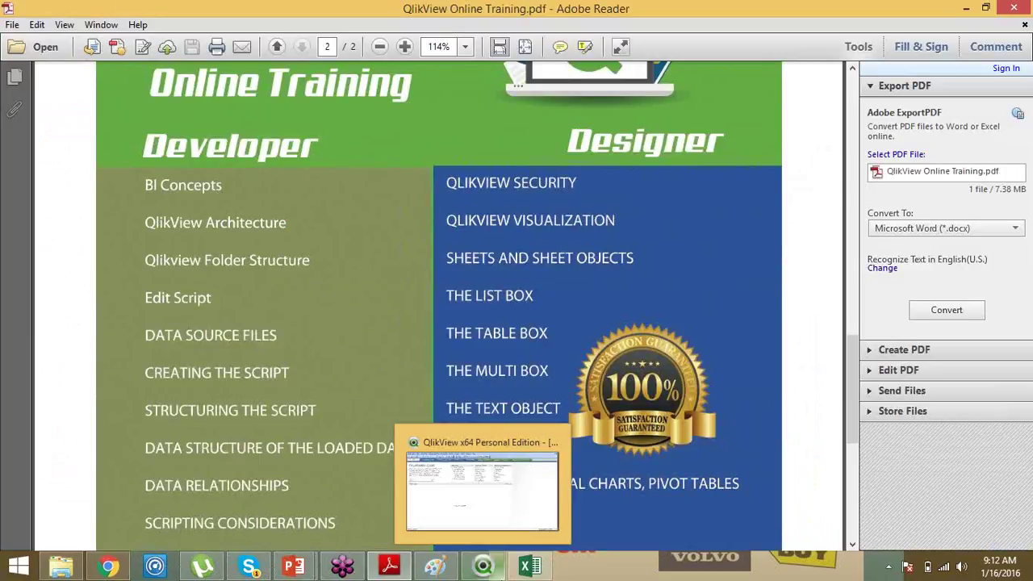
pyautogui.click(548, 480)
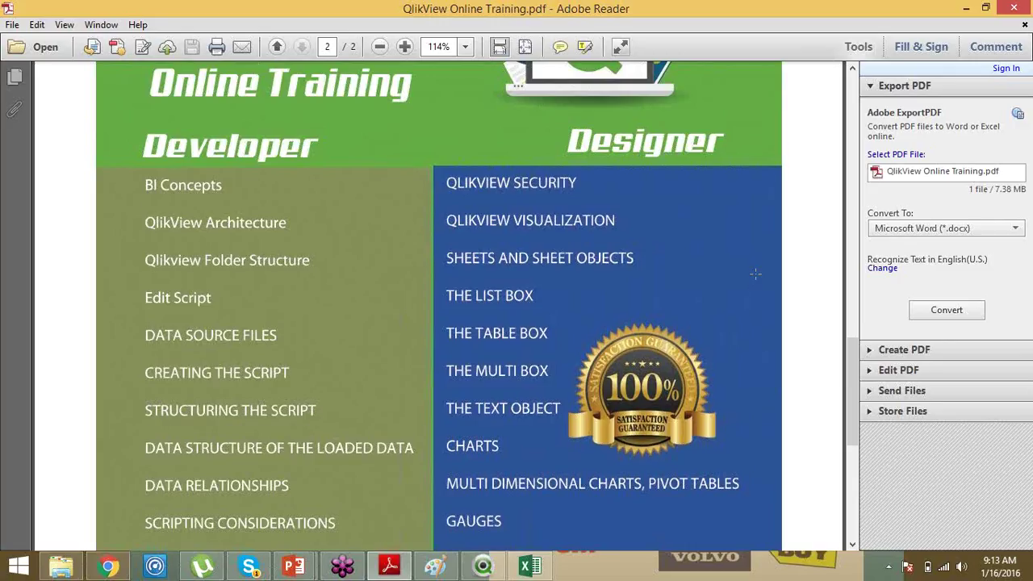
pyautogui.scroll(-1, 756, 274)
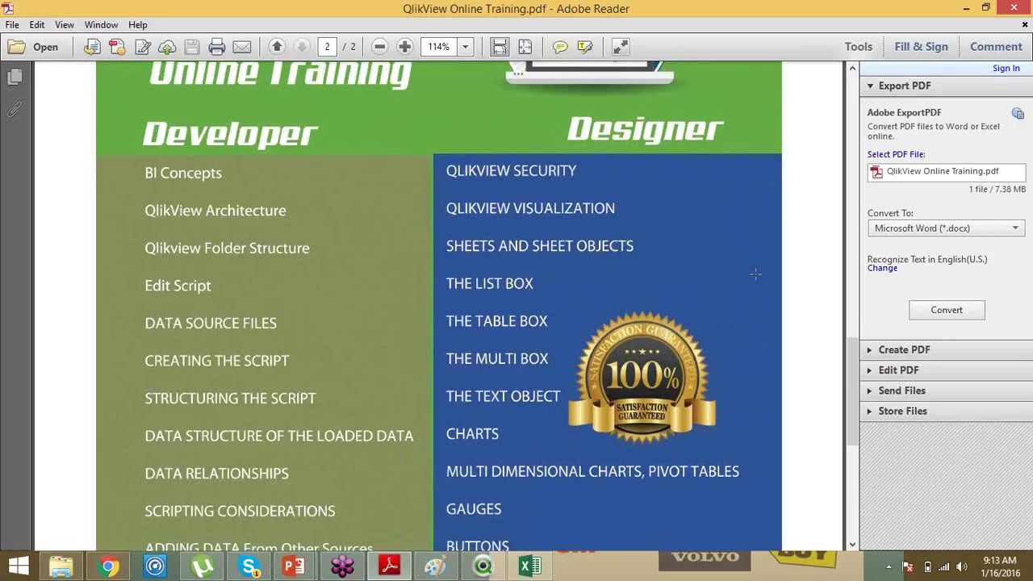
pyautogui.scroll(-3, 756, 274)
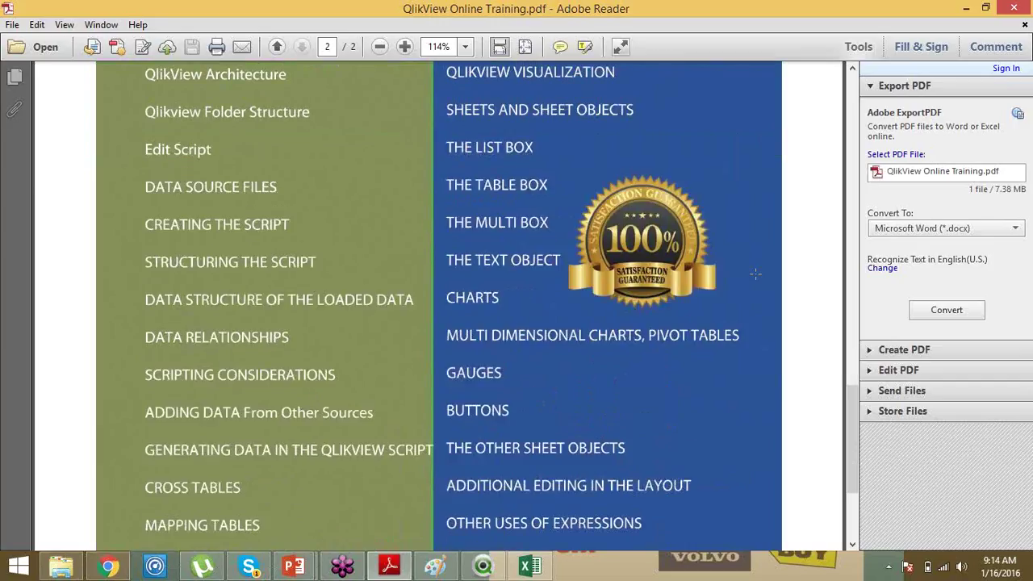
pyautogui.scroll(-3, 755, 274)
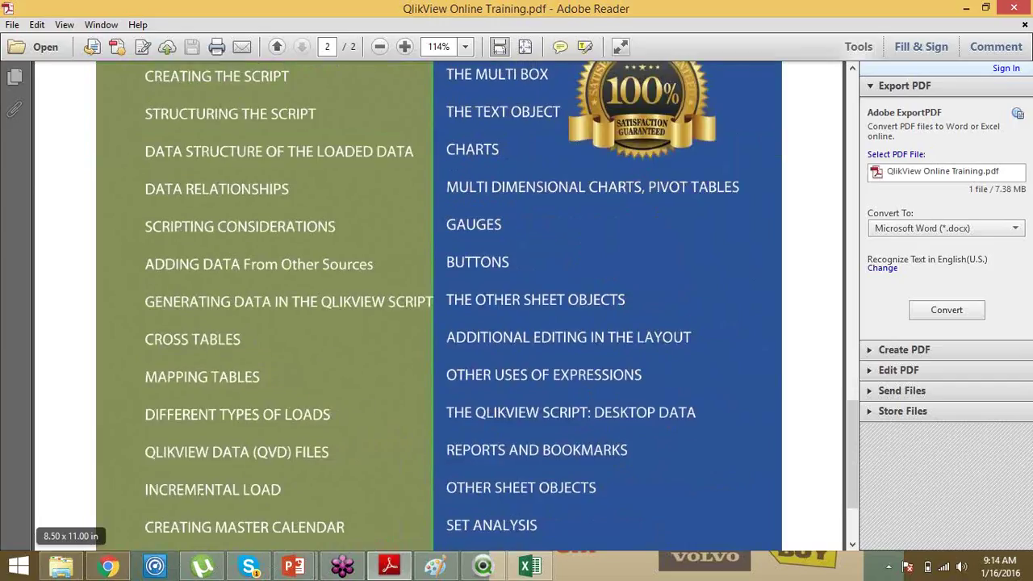
pyautogui.scroll(-1, 257, 504)
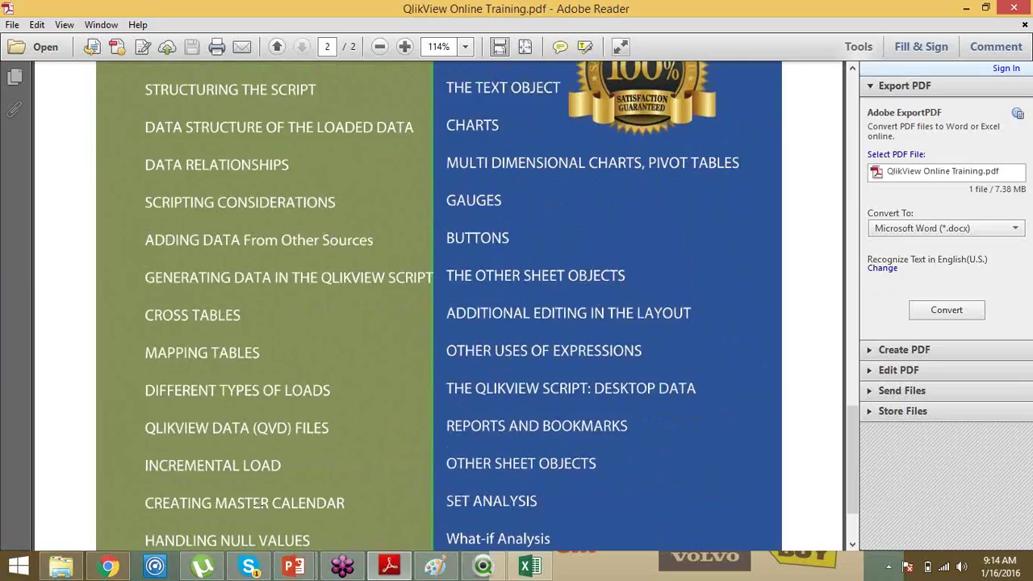
pyautogui.scroll(-2, 258, 503)
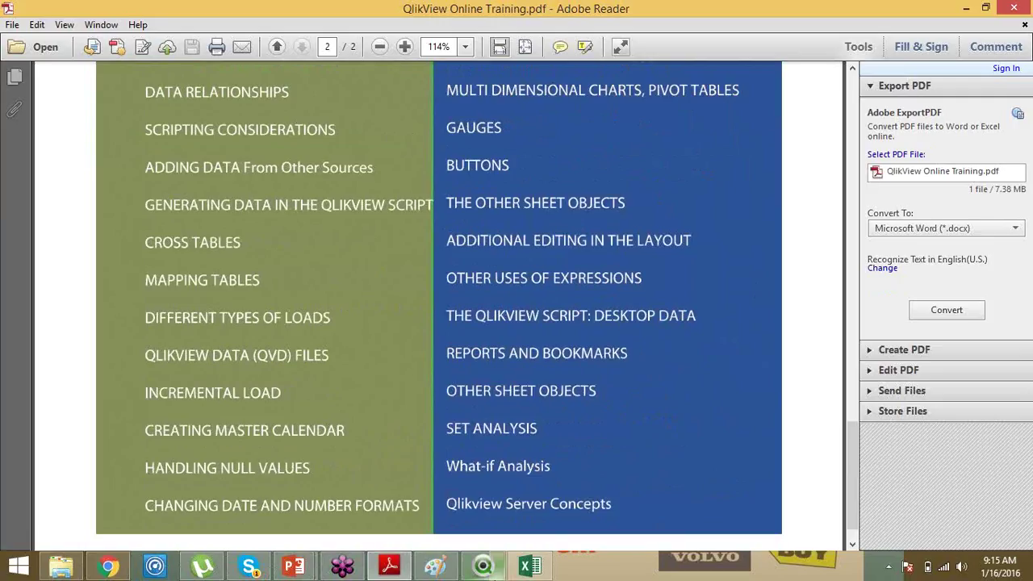
# - Switch back to QlikView and close the Extension Examples document
pyautogui.moveTo(492, 573)
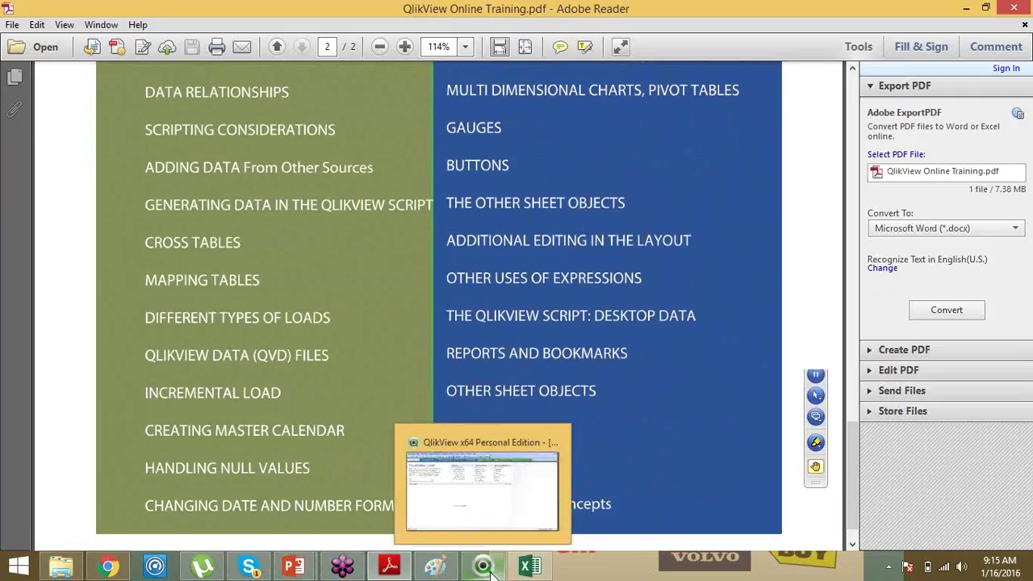
pyautogui.click(491, 573)
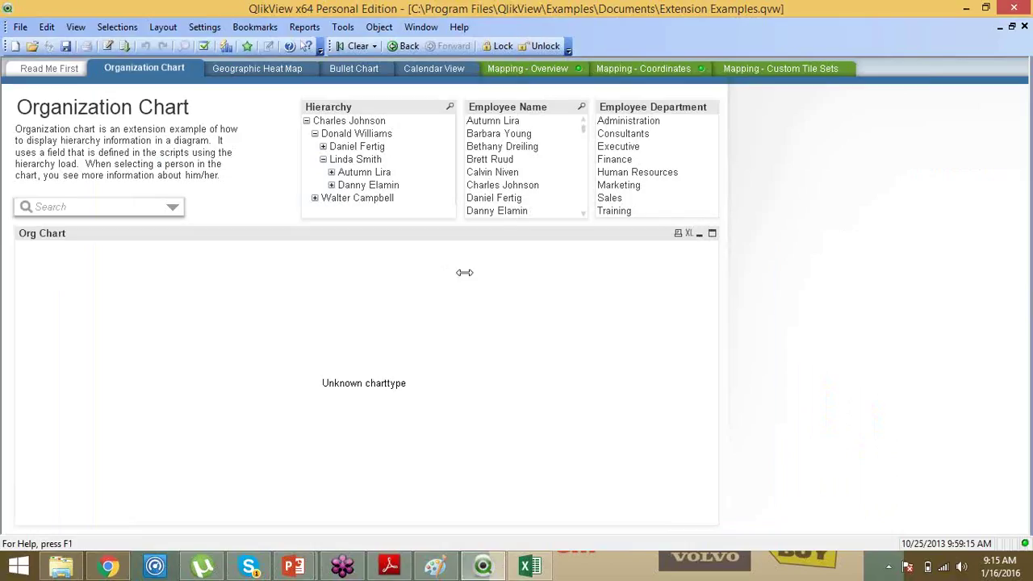
pyautogui.click(1023, 27)
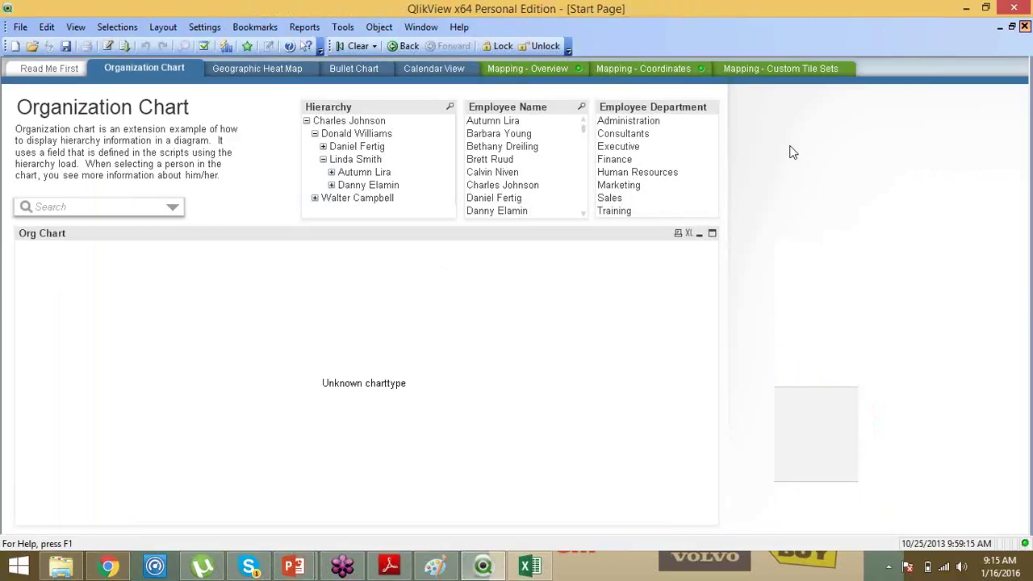
pyautogui.click(581, 166)
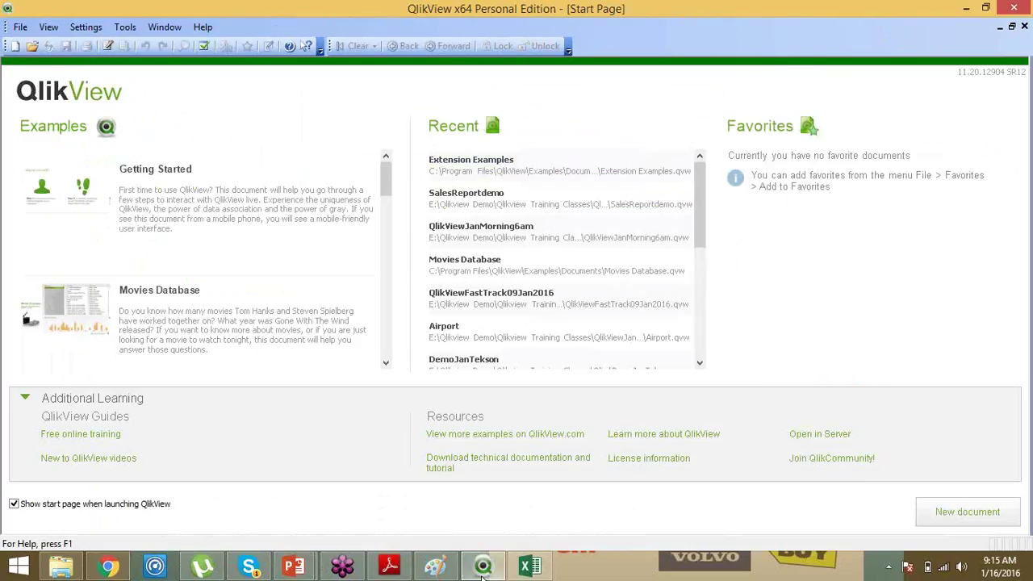
# - Return to the training PDF in Adobe Reader and review the course topics again from the heading of page 2
pyautogui.click(390, 567)
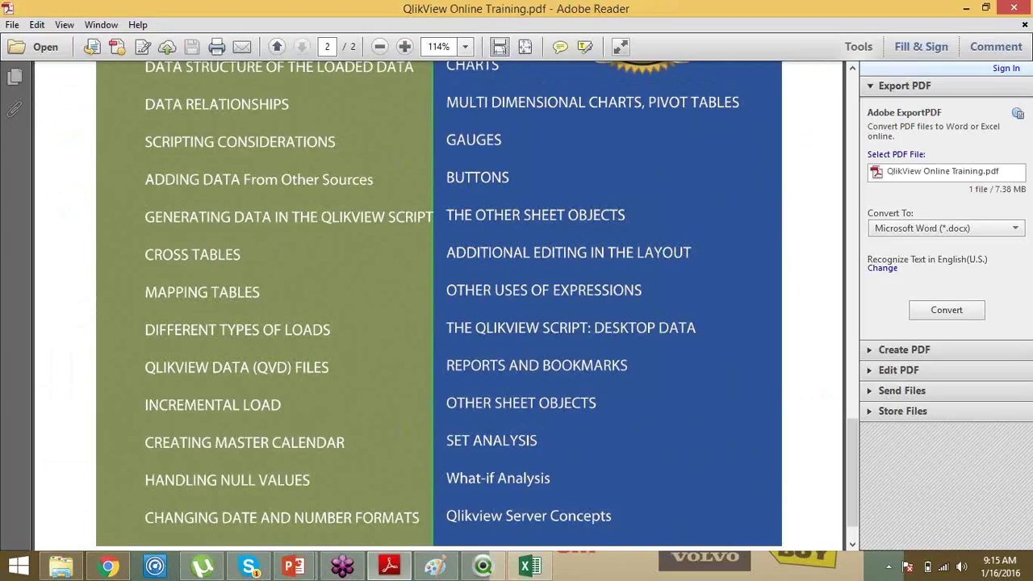
pyautogui.scroll(3, 67, 455)
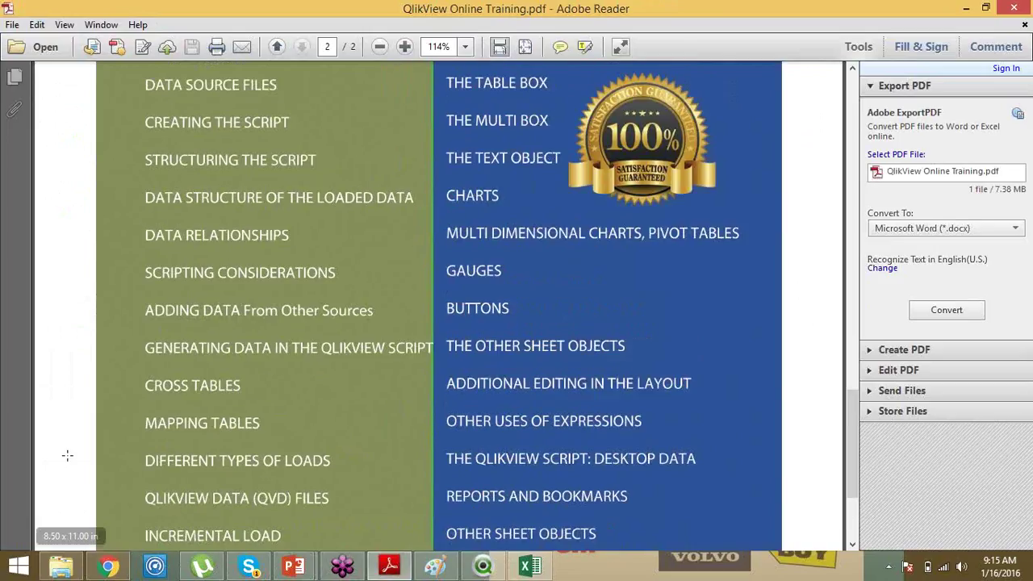
pyautogui.scroll(8, 67, 456)
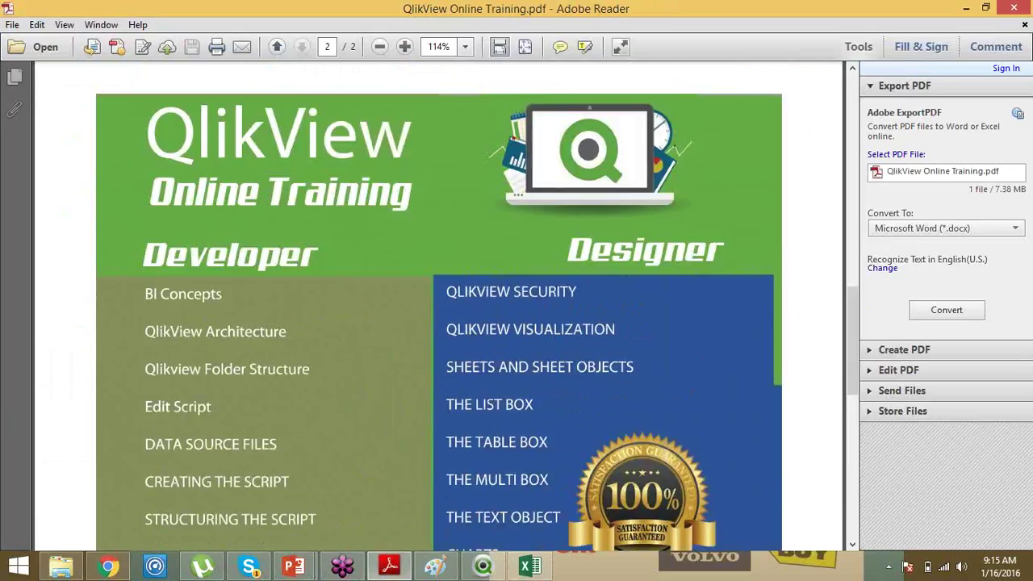
pyautogui.scroll(-1, 199, 401)
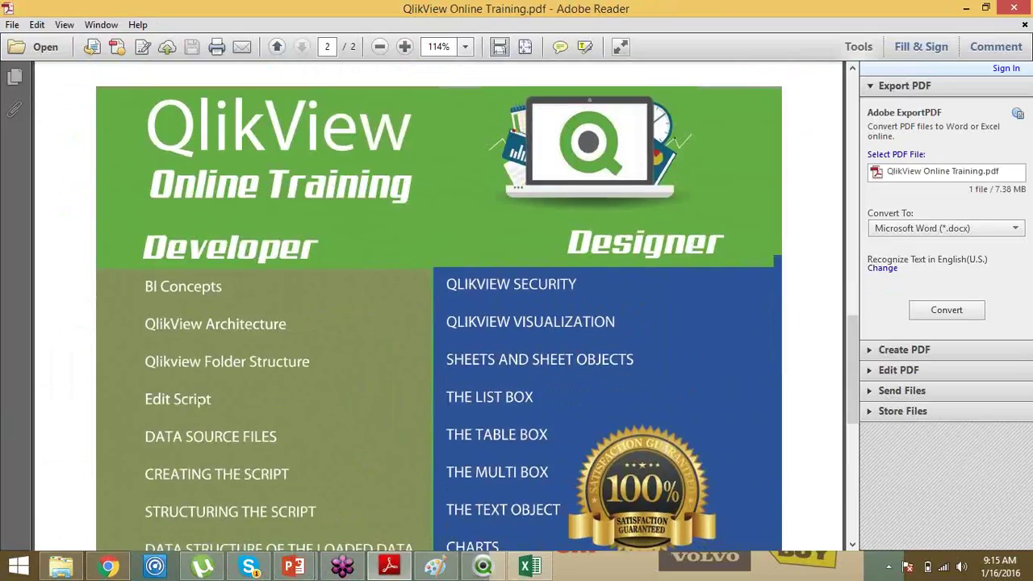
pyautogui.scroll(-5, 199, 402)
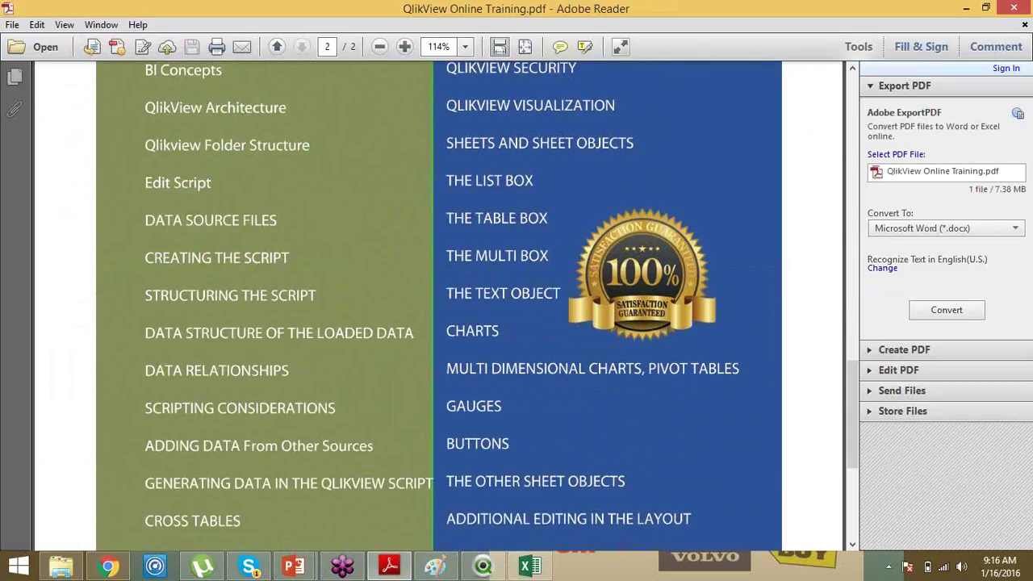